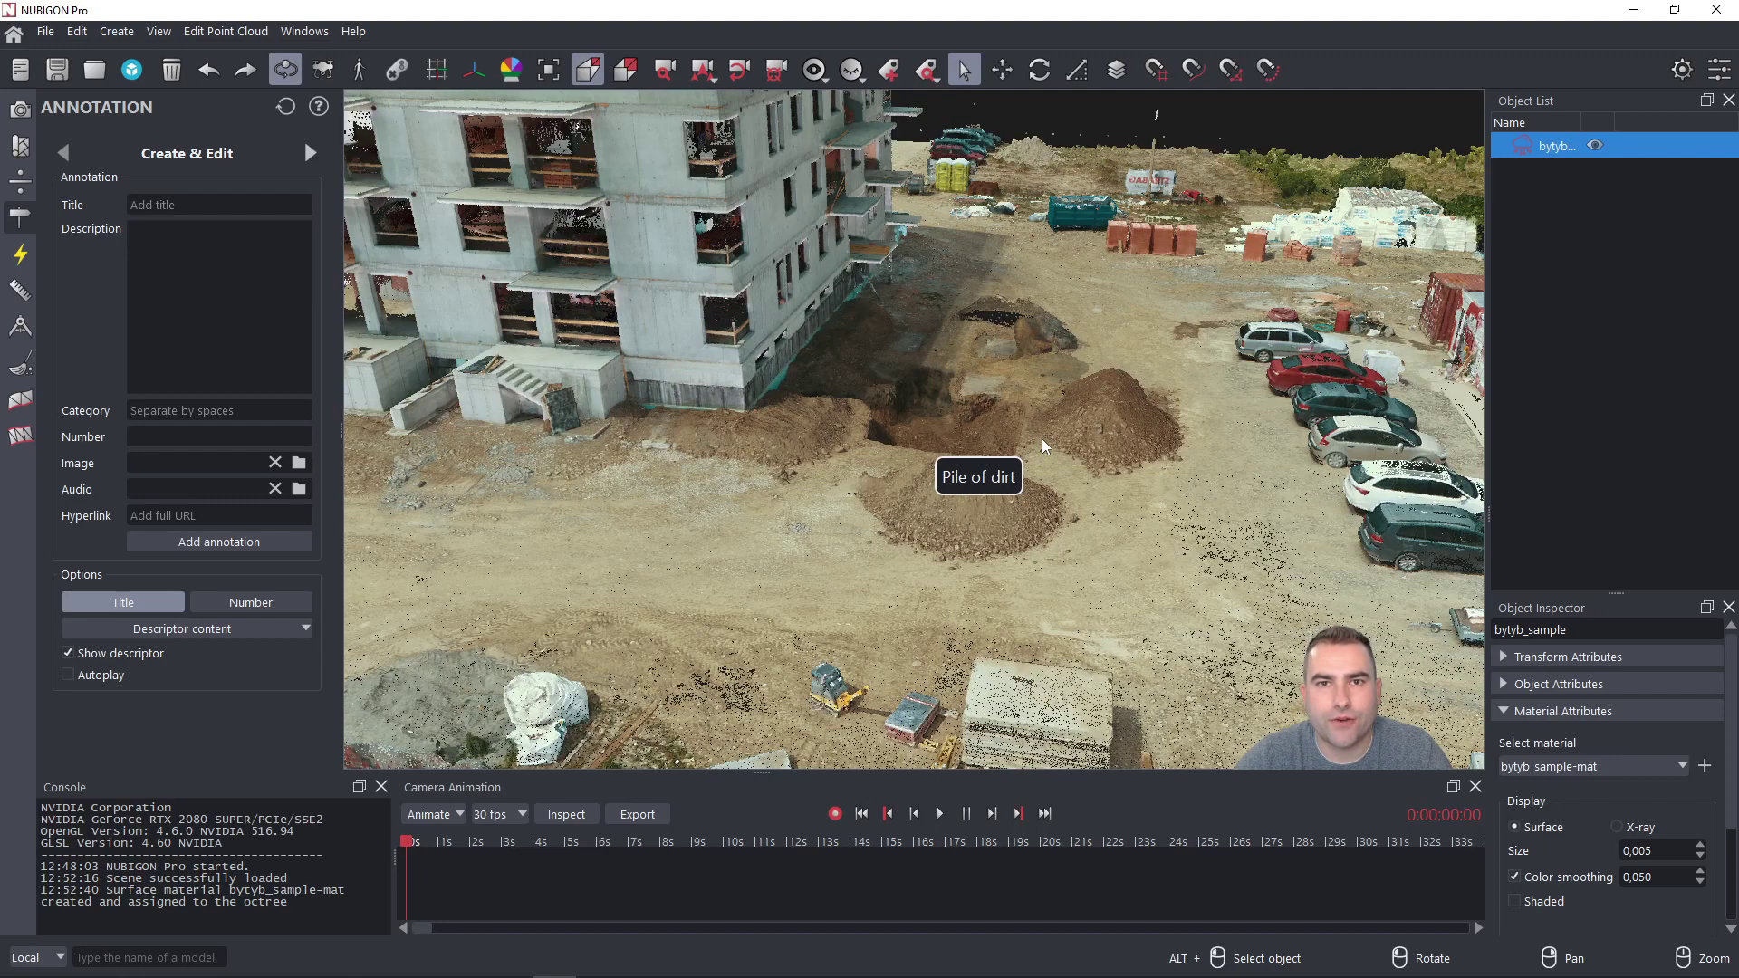
- Select the existing Pile of dirt annotation on the construction-site point cloud
click(986, 479)
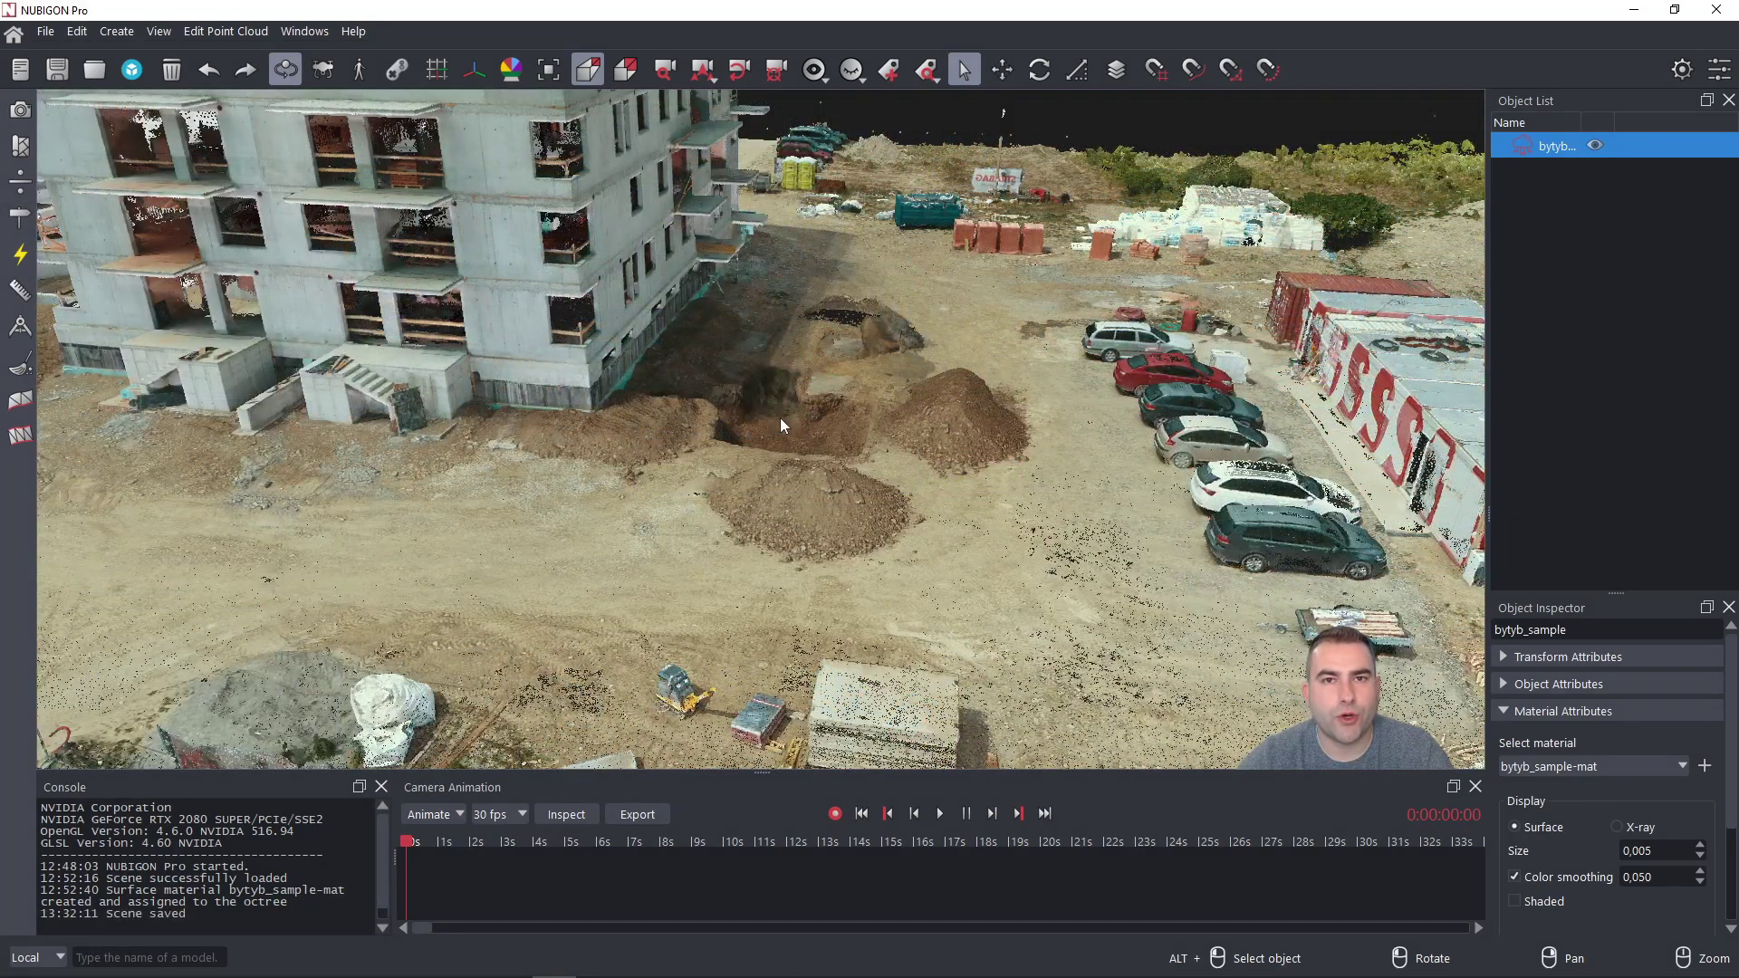
- Fill the annotation form with title 'Pile of dirt' and description 'needs to be removed', then begin placement
click(18, 224)
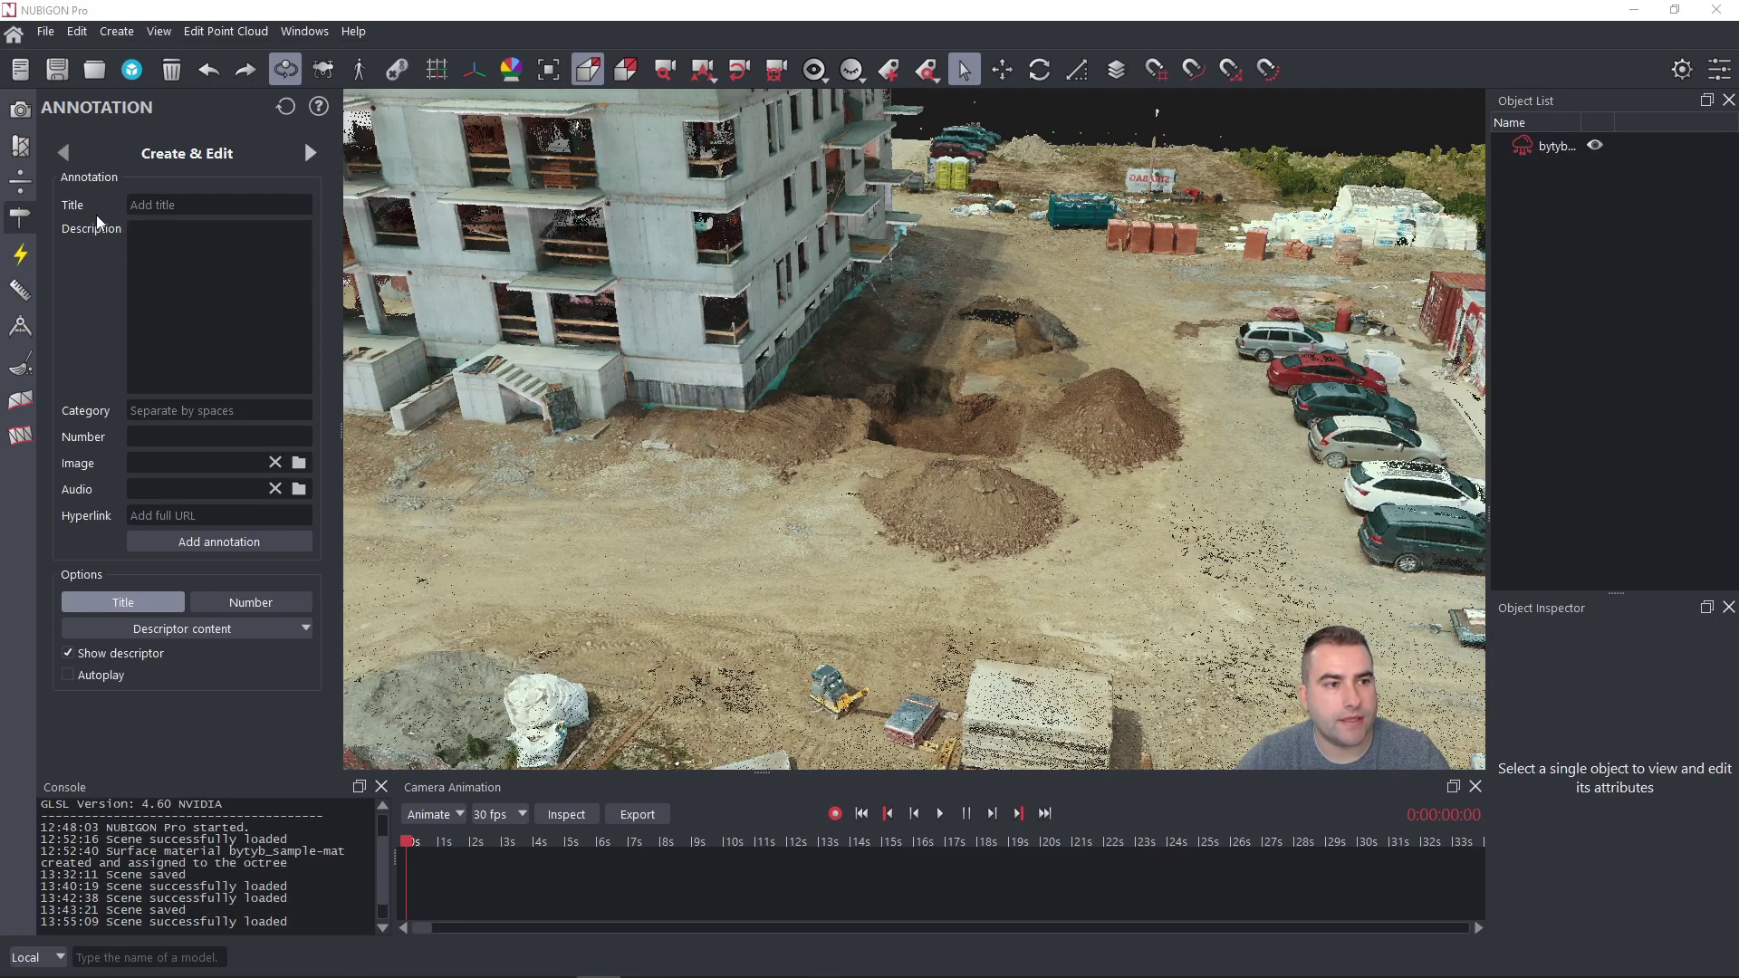
click(192, 202)
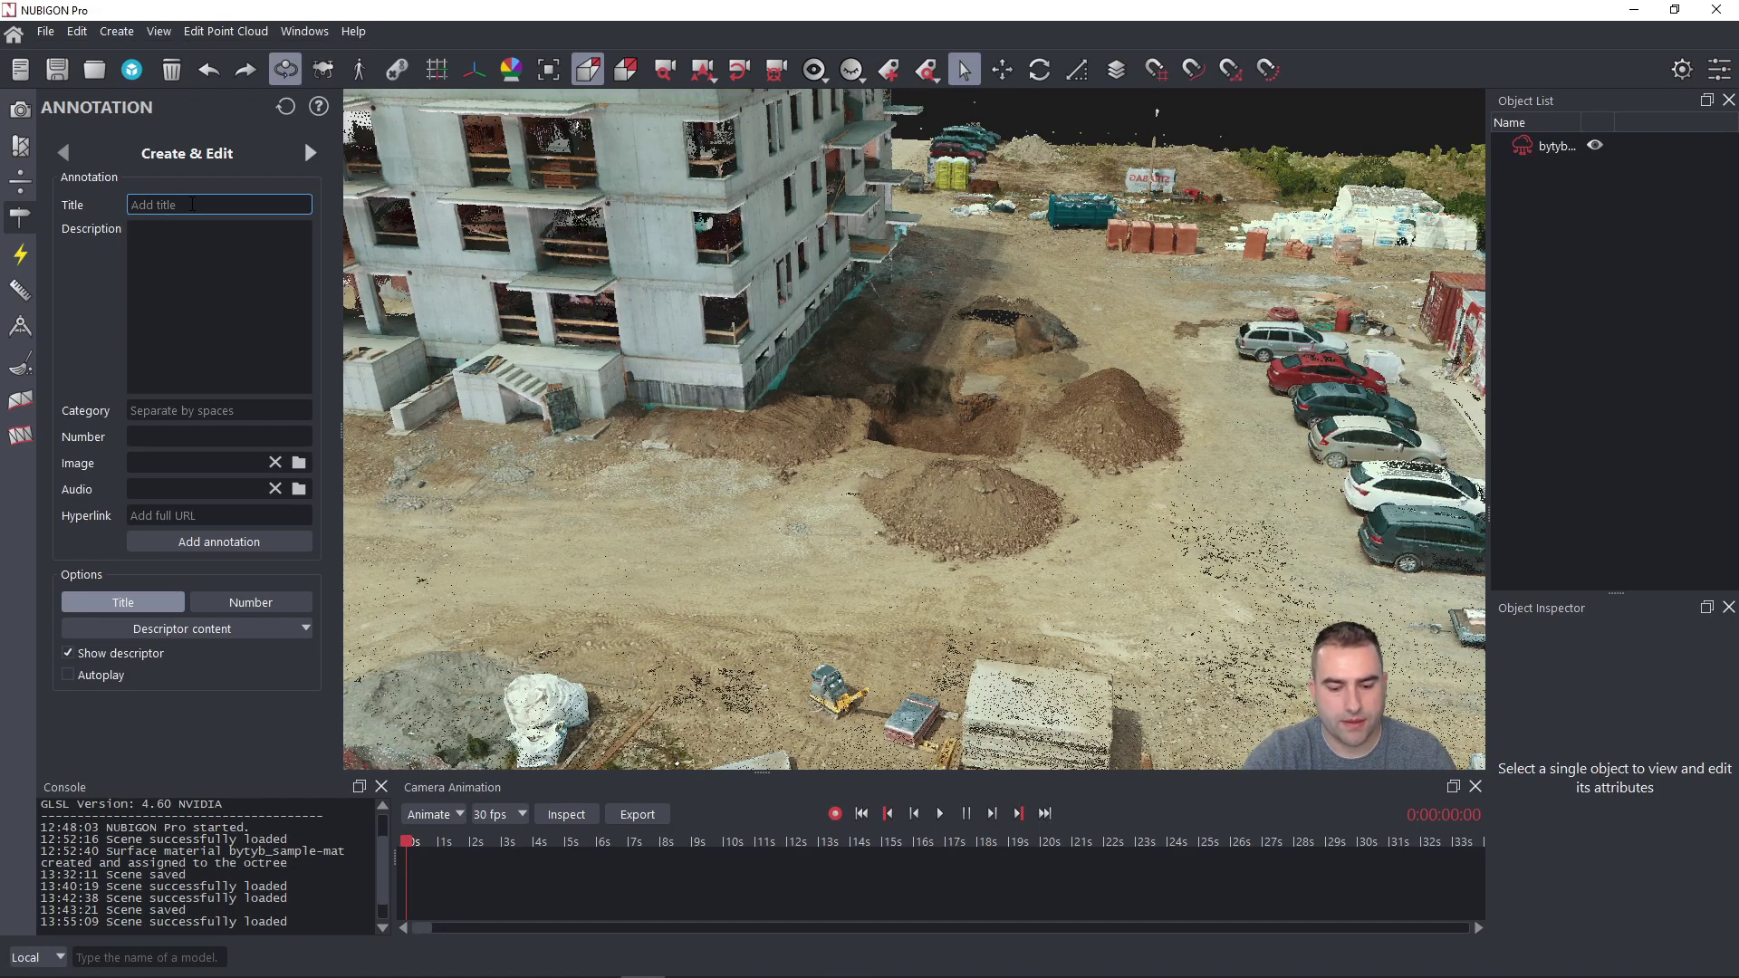
text(Pile o)
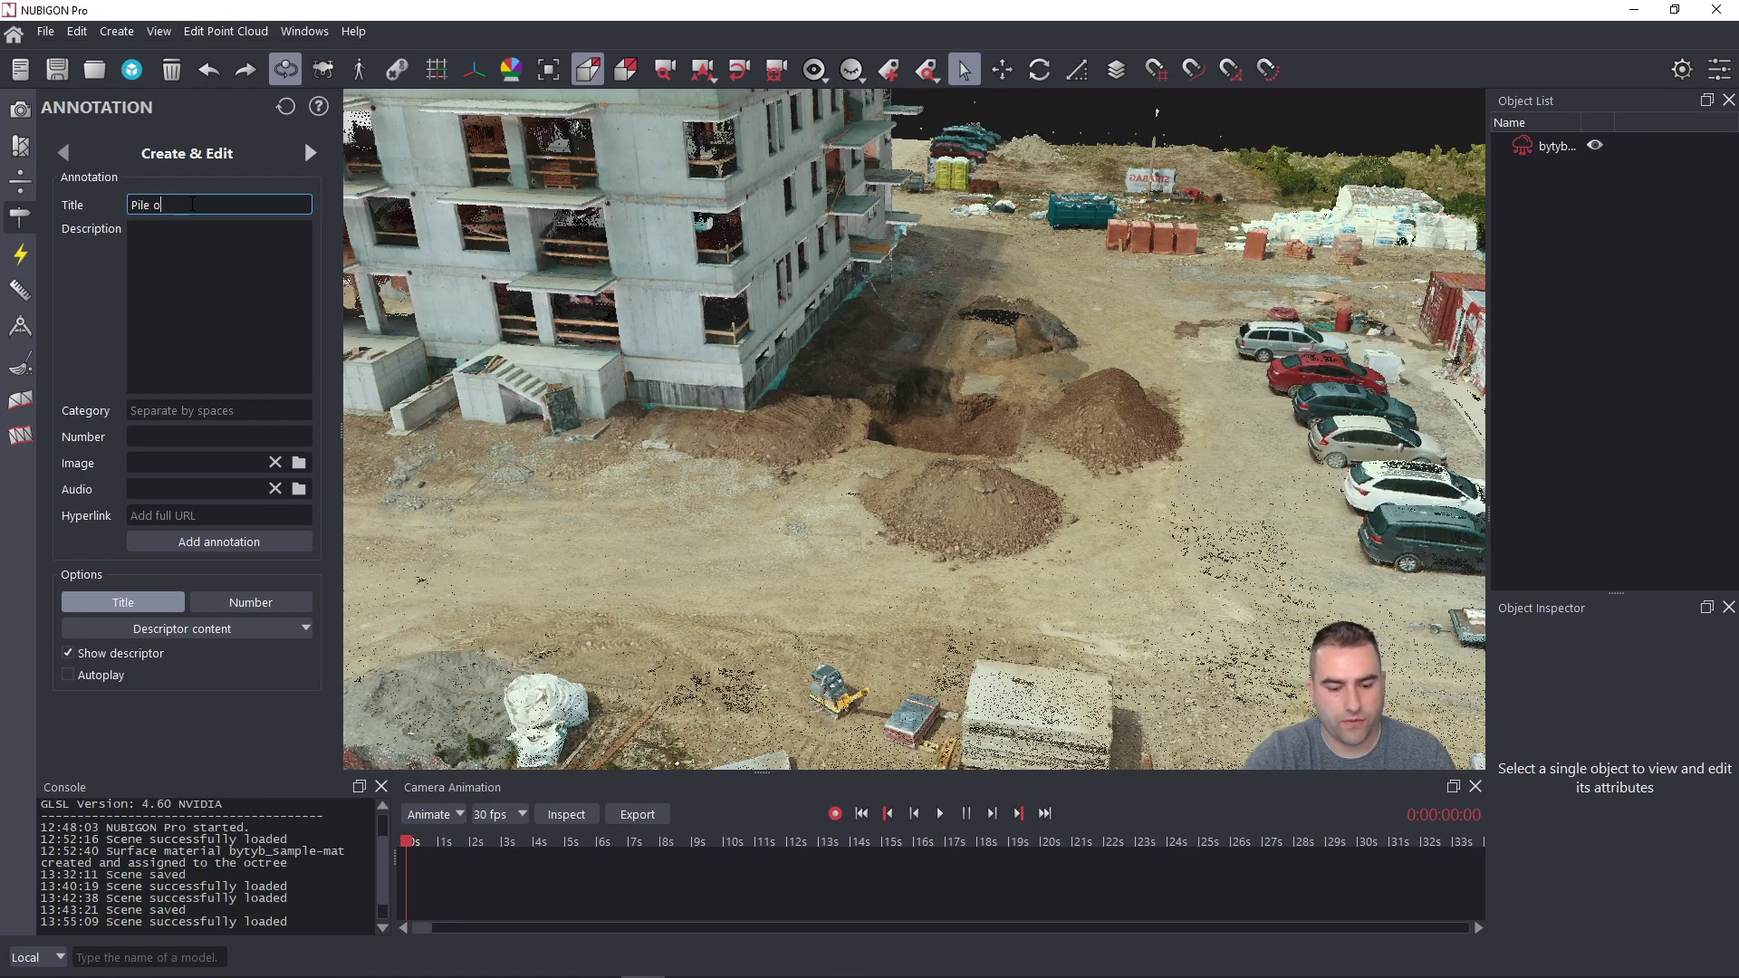
text(f dirt)
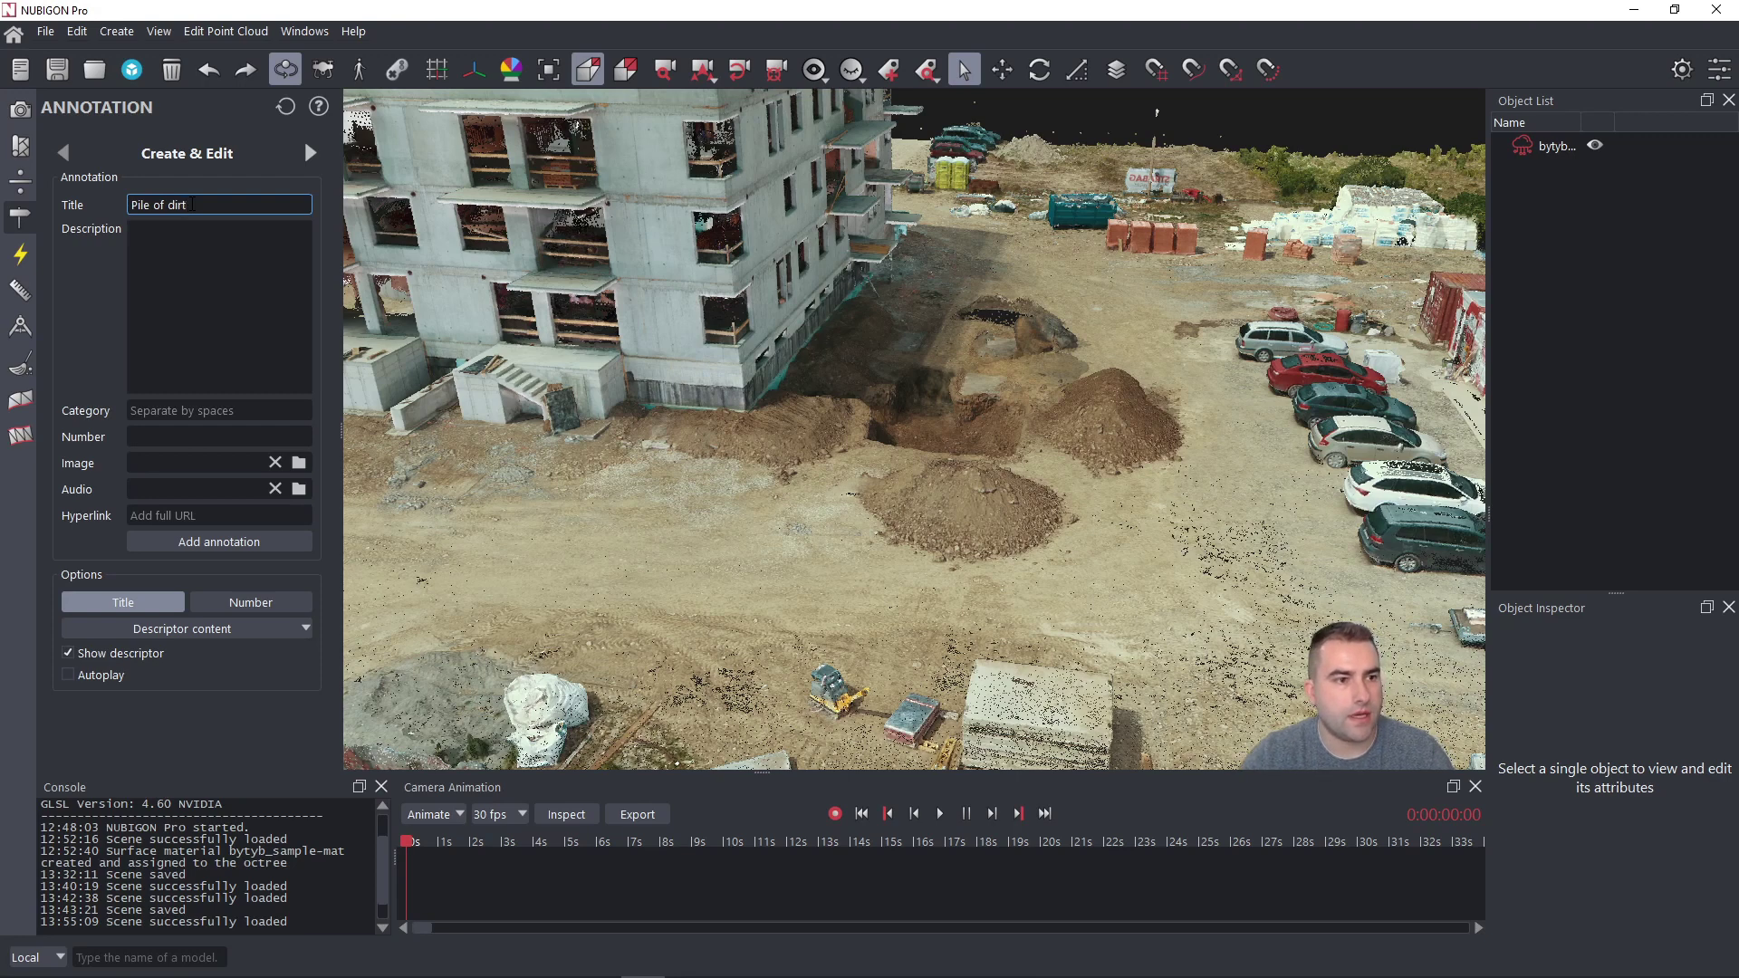
click(193, 245)
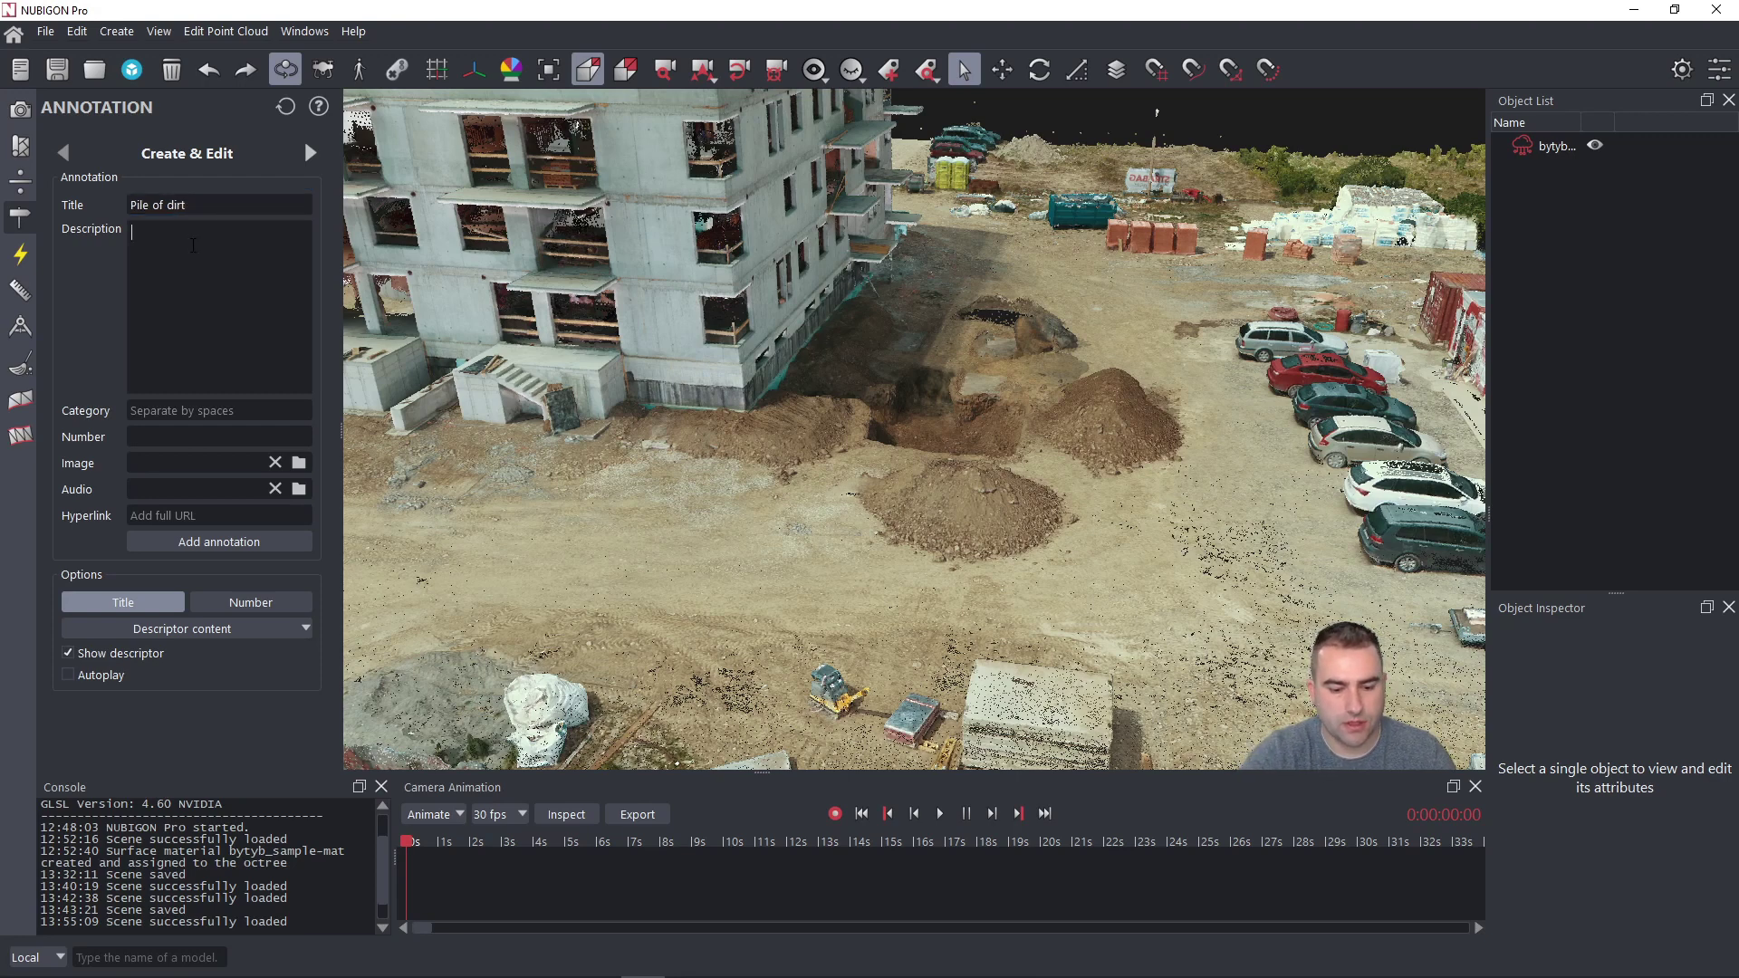
text(needs to)
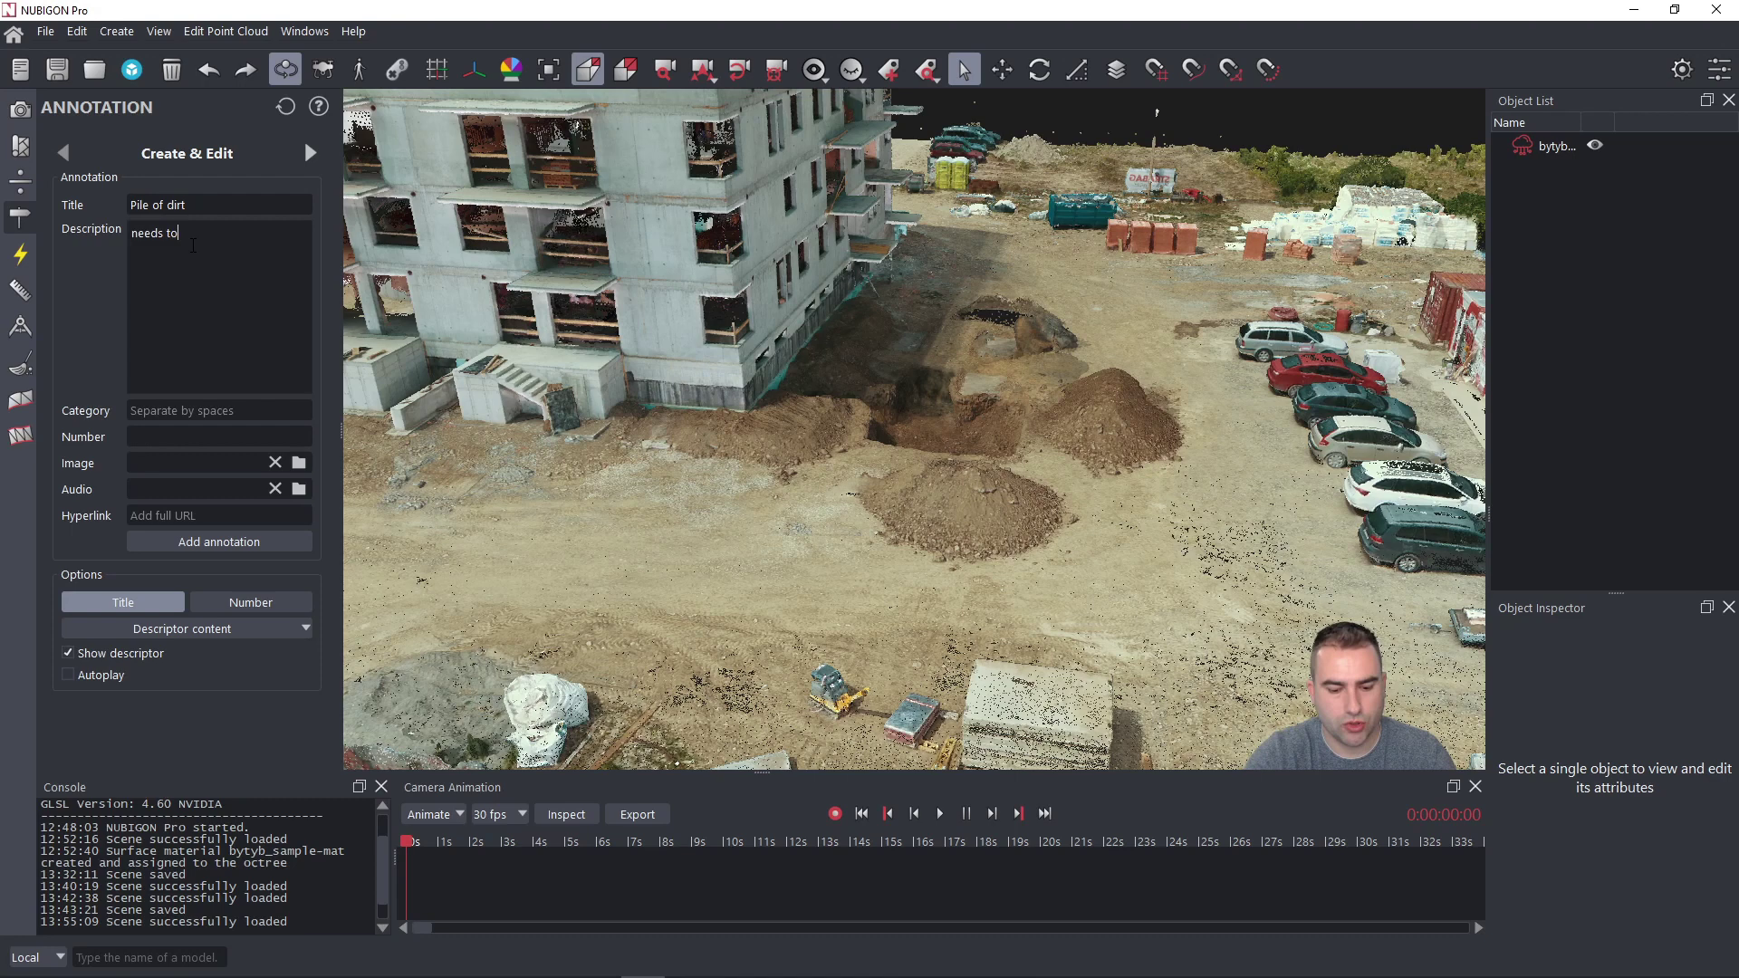
text( be removed)
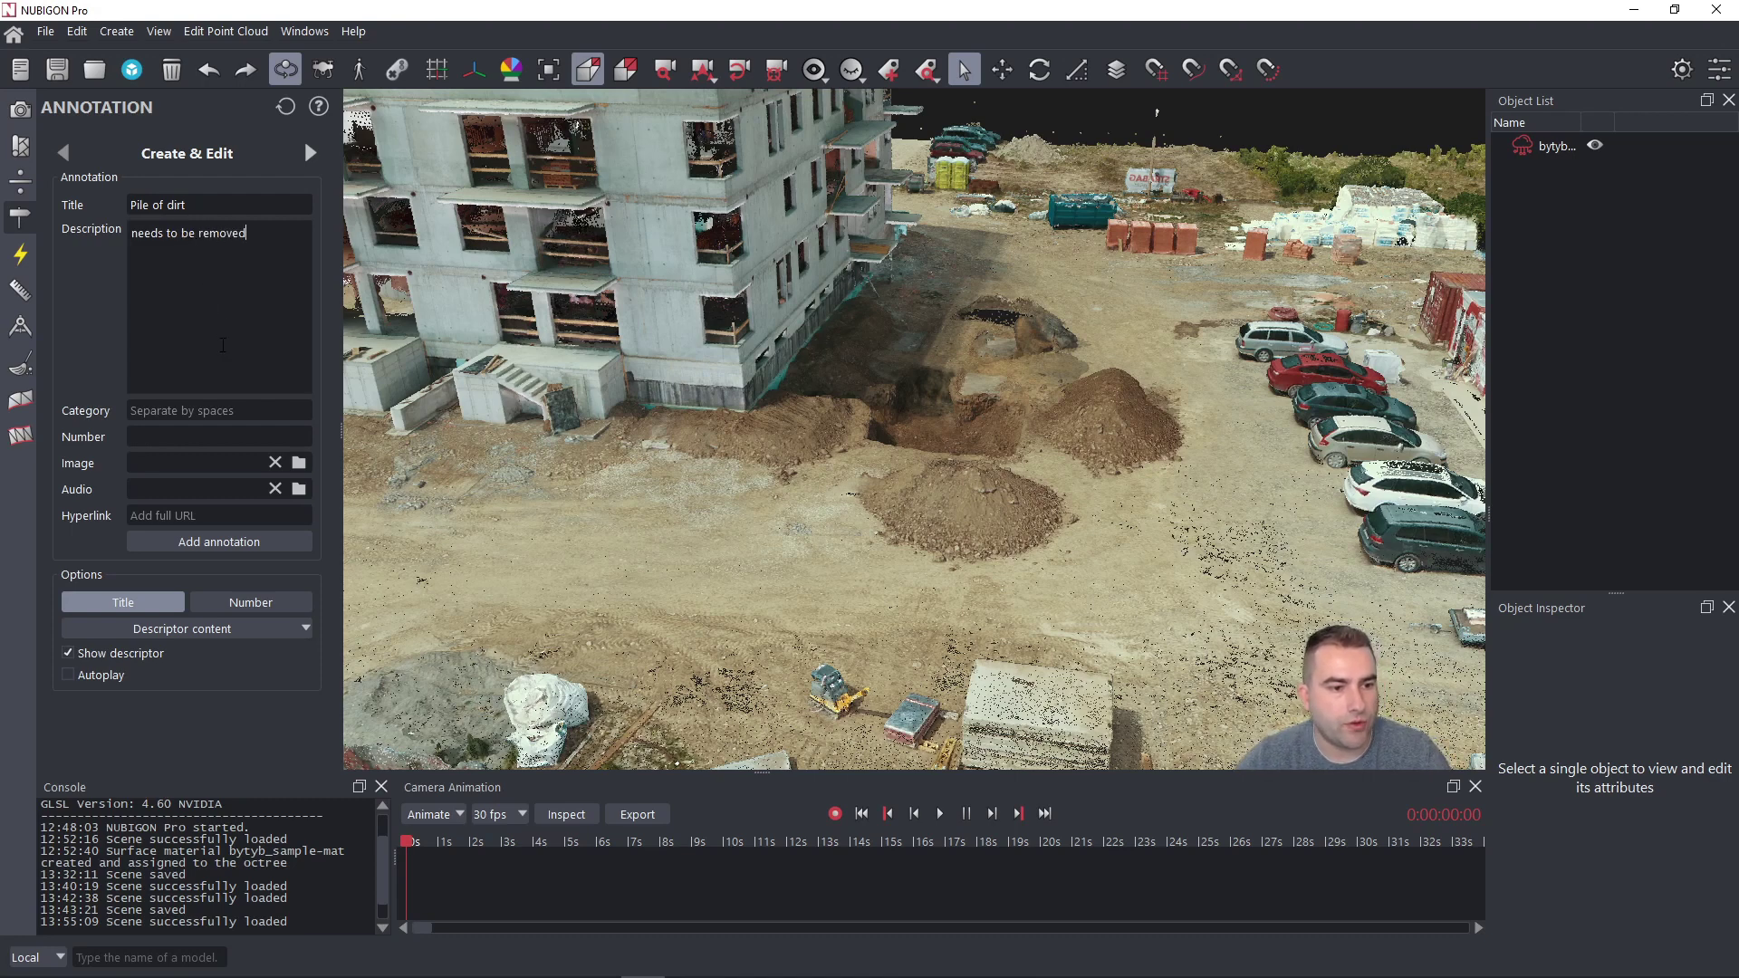
click(213, 544)
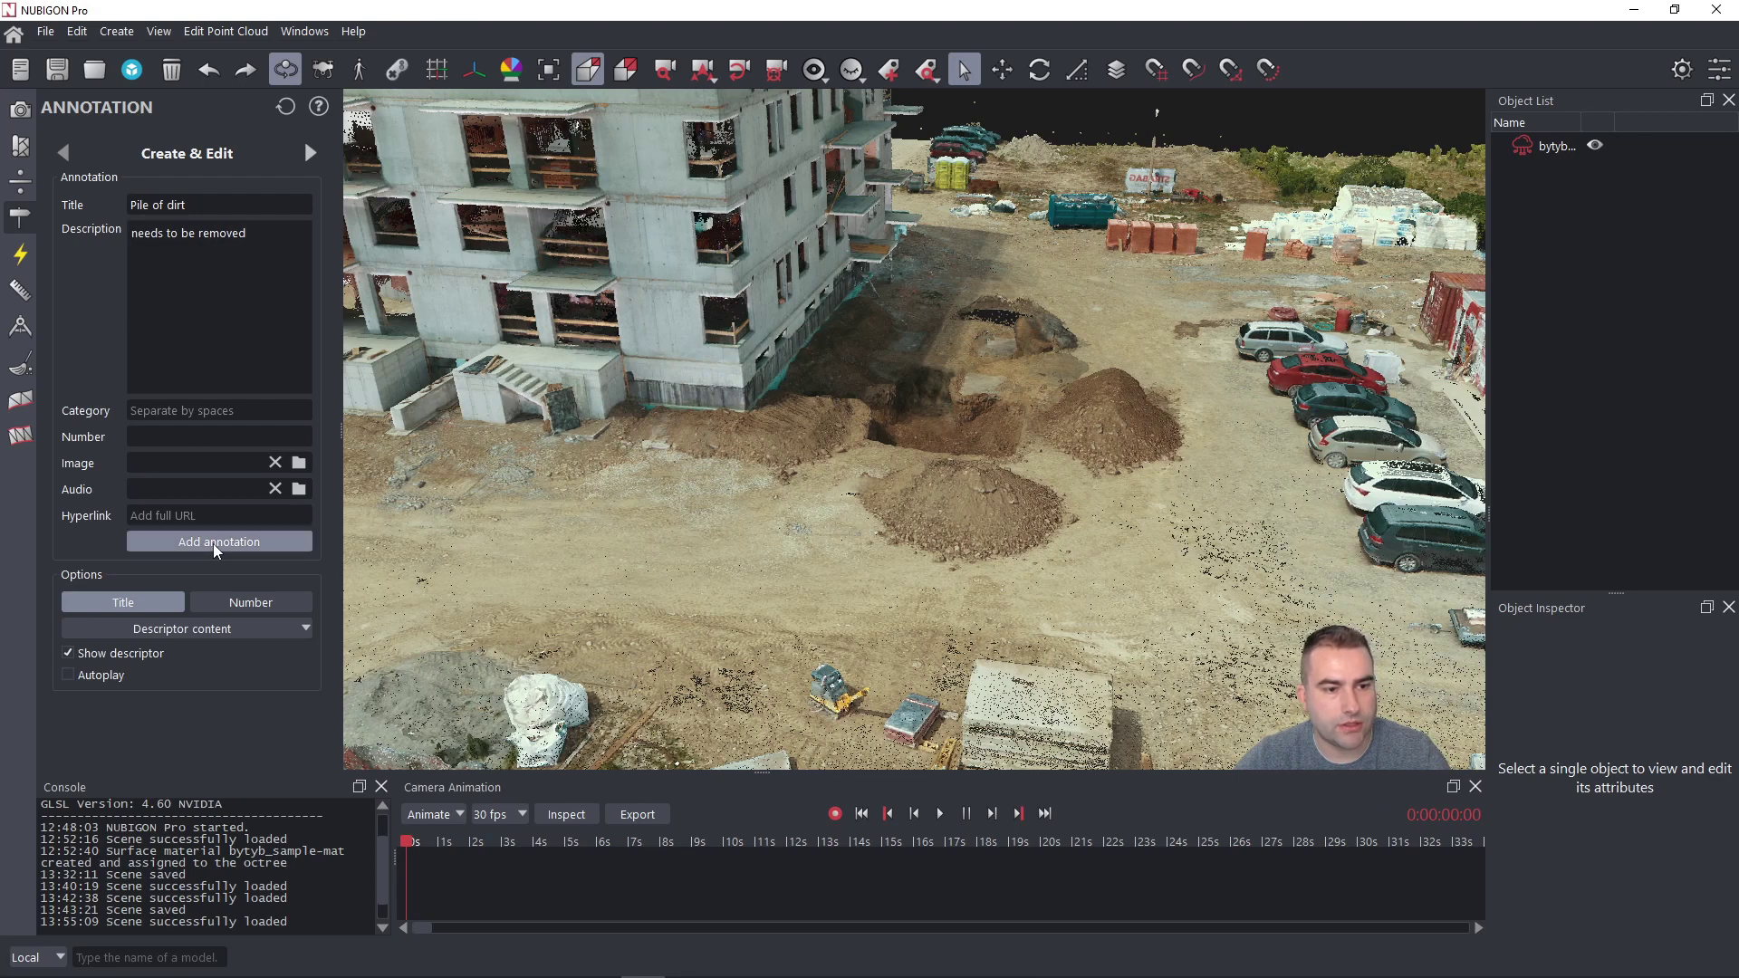
- Place the Pile of dirt annotation on the front dirt pile in the middle of the site
click(977, 478)
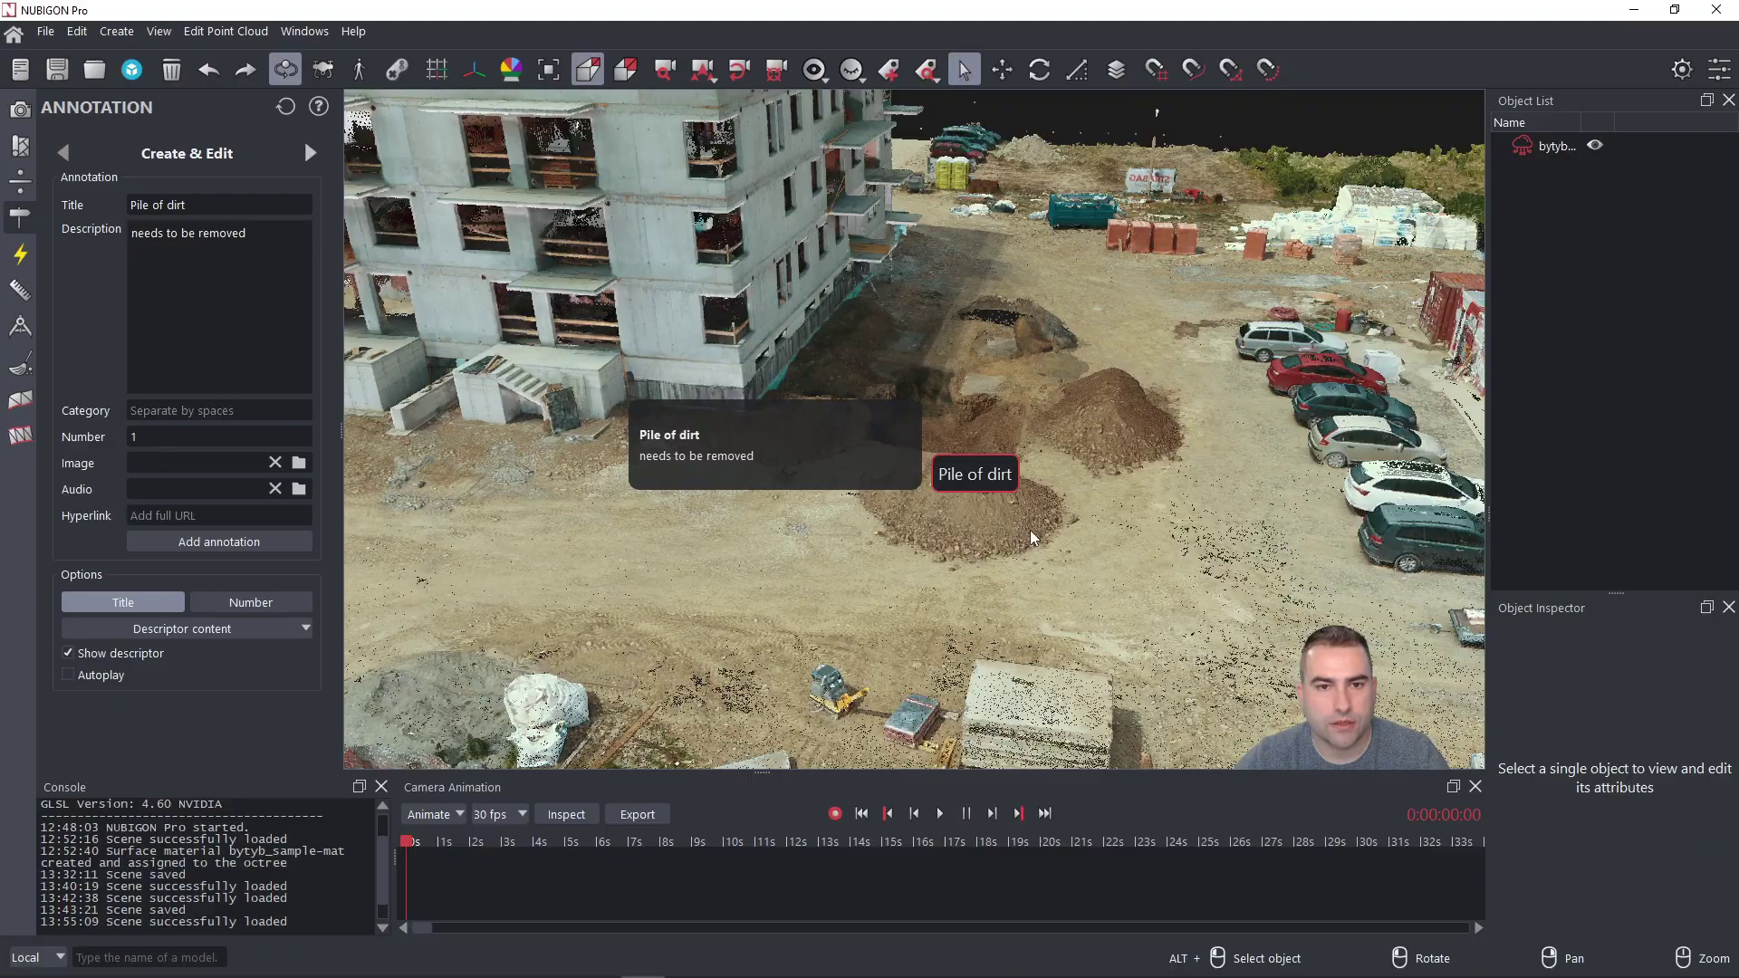
- Orbit and zoom toward the excavation for a close-up of the large dirt pile
mouse_move(1030, 531)
mouse_down()
mouse_move(877, 544)
mouse_move(797, 518)
mouse_up()
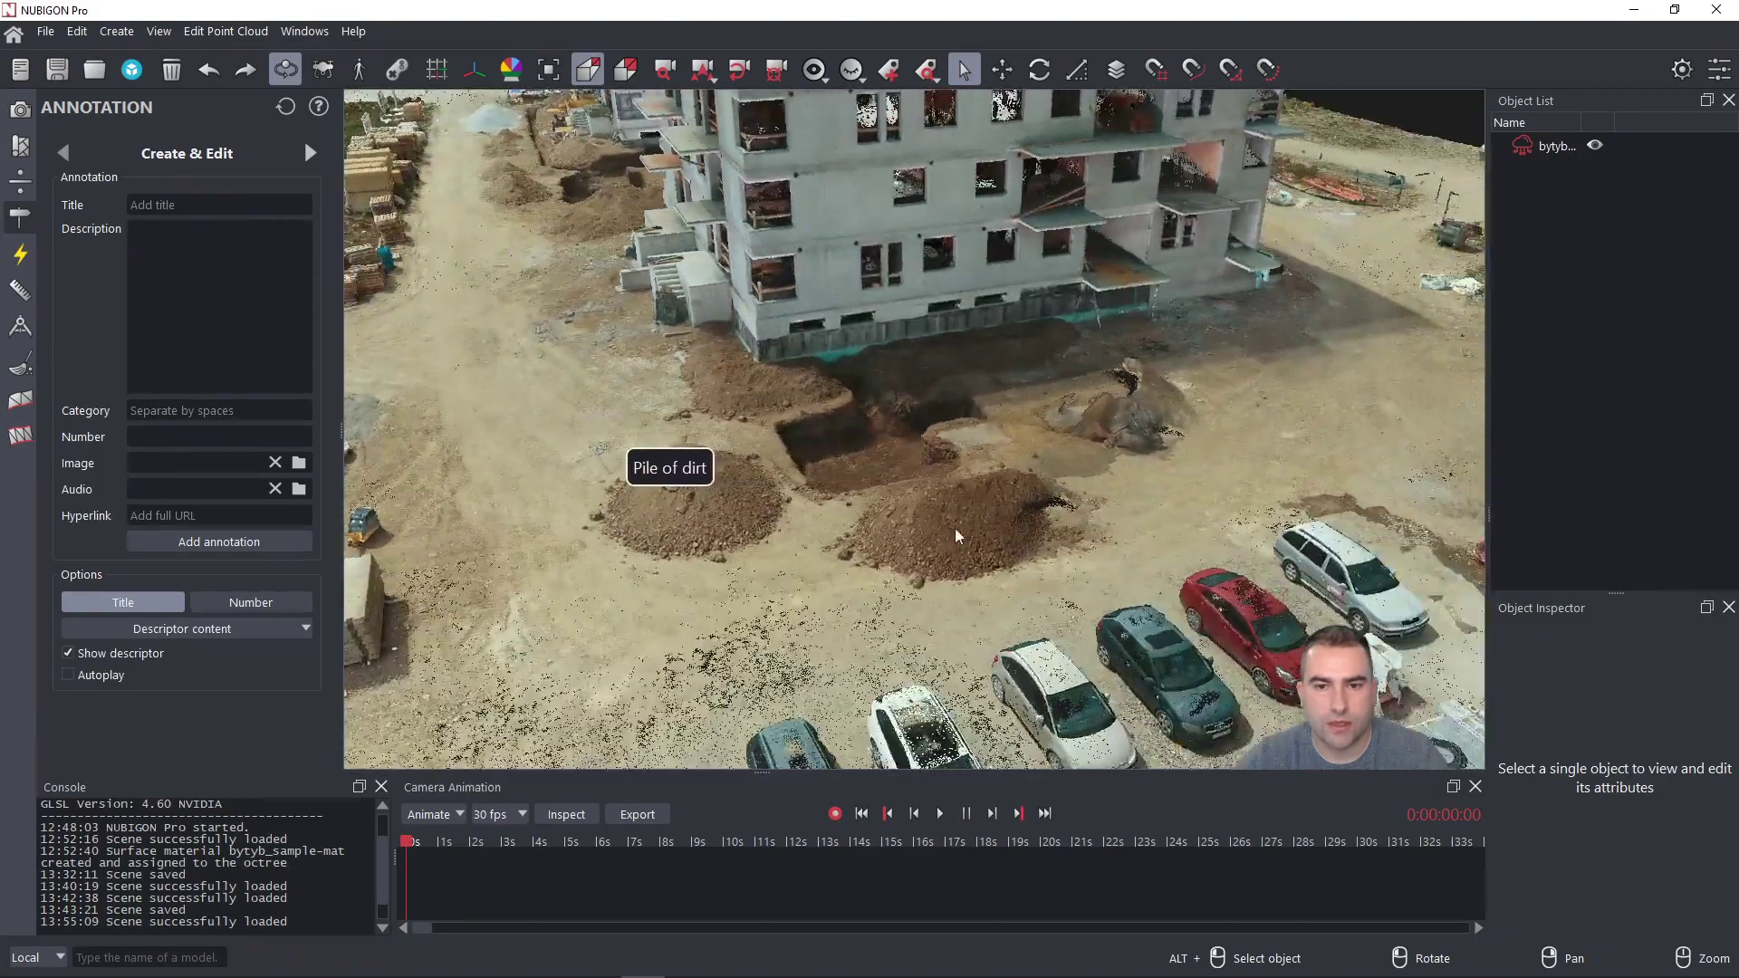
scroll(816, 530, up, 3)
scroll(884, 420, up, 3)
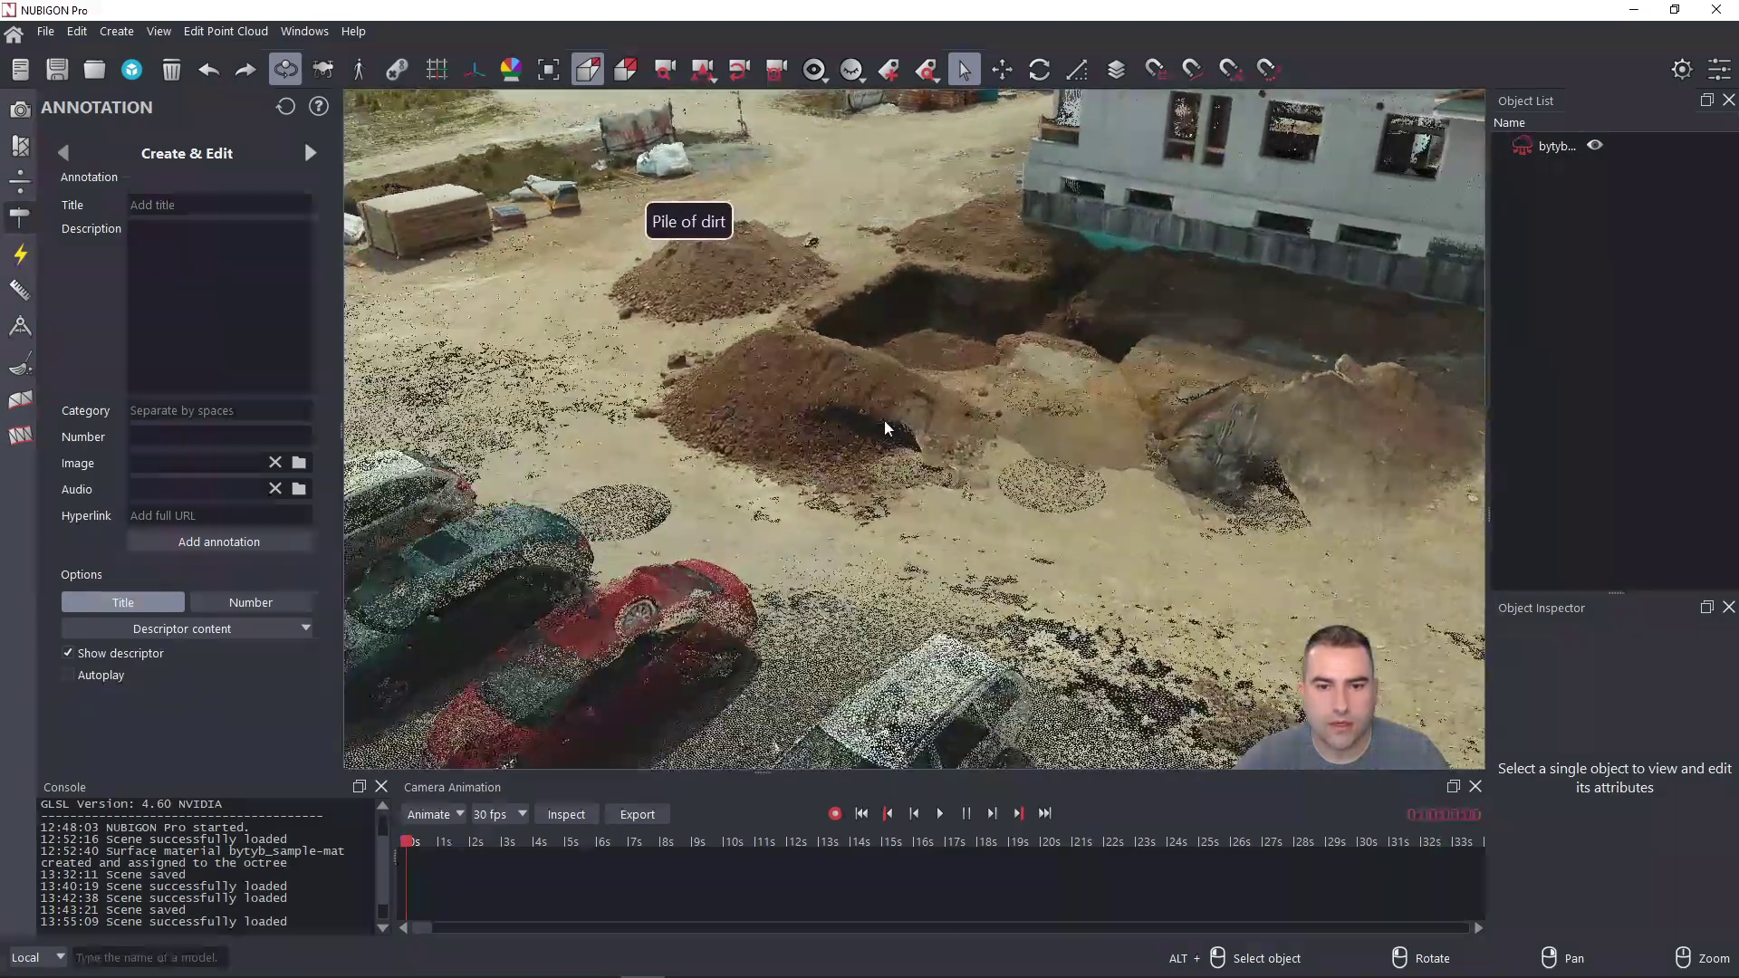
scroll(888, 420, up, 3)
scroll(906, 481, up, 3)
drag(906, 481, 959, 458)
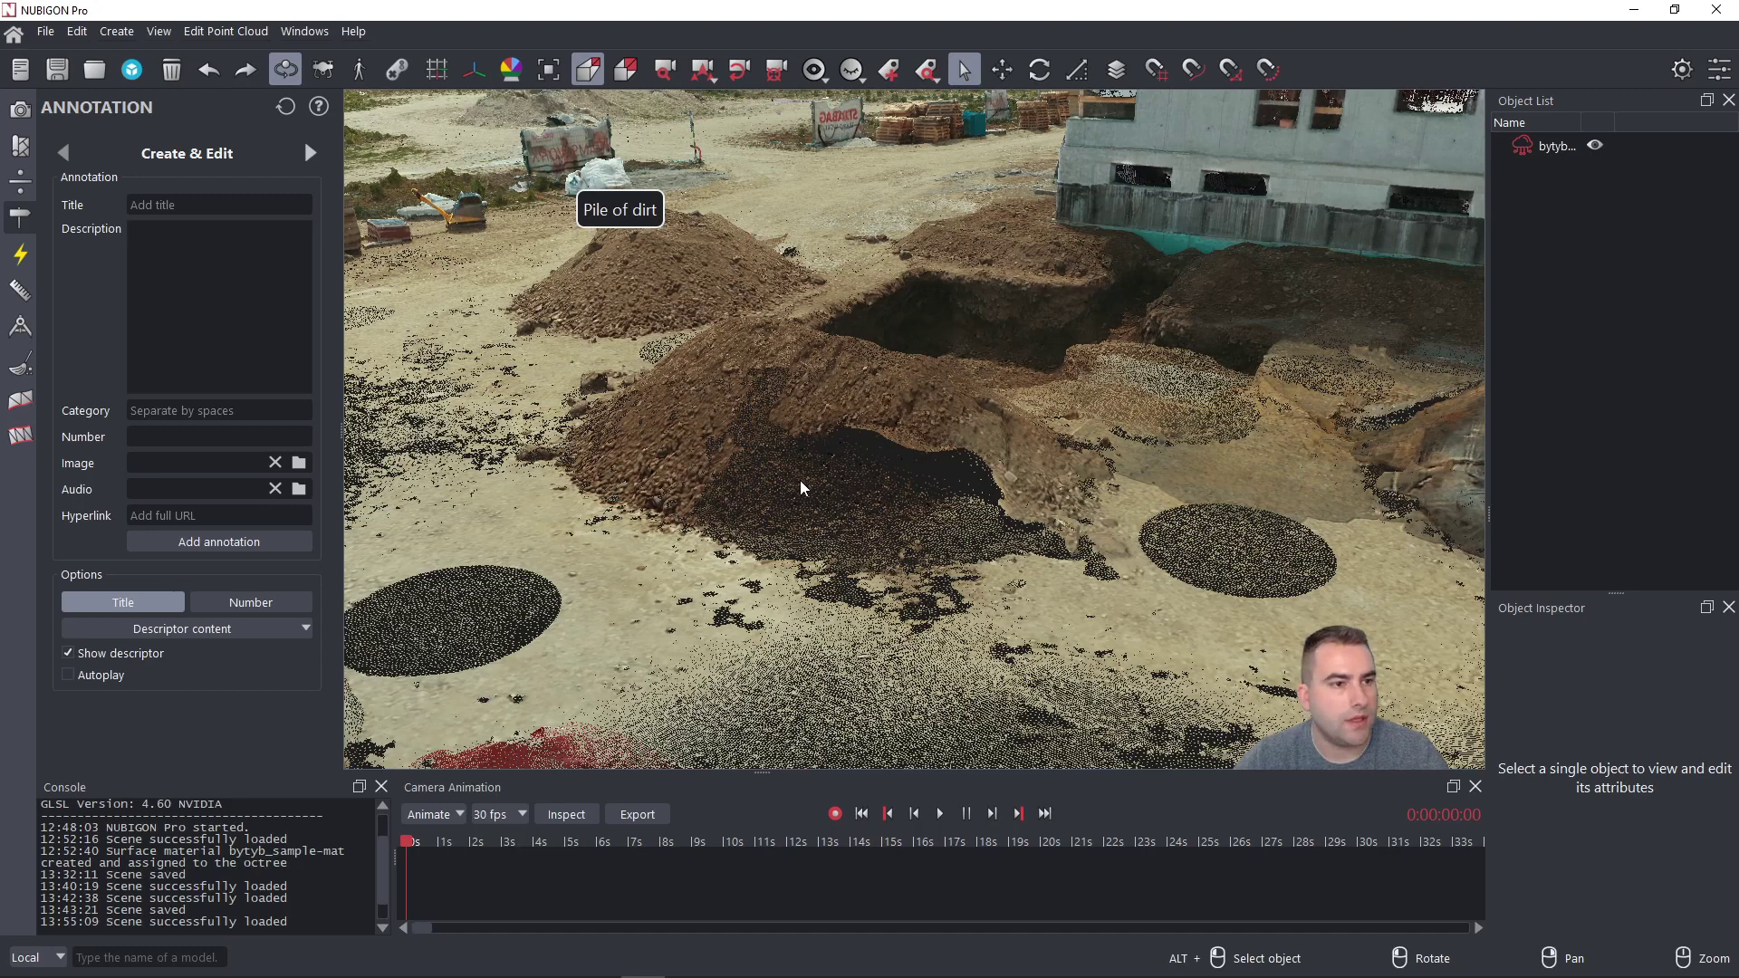
- Enter title 'Second pile' and description 'not to remove' for the second annotation
click(226, 204)
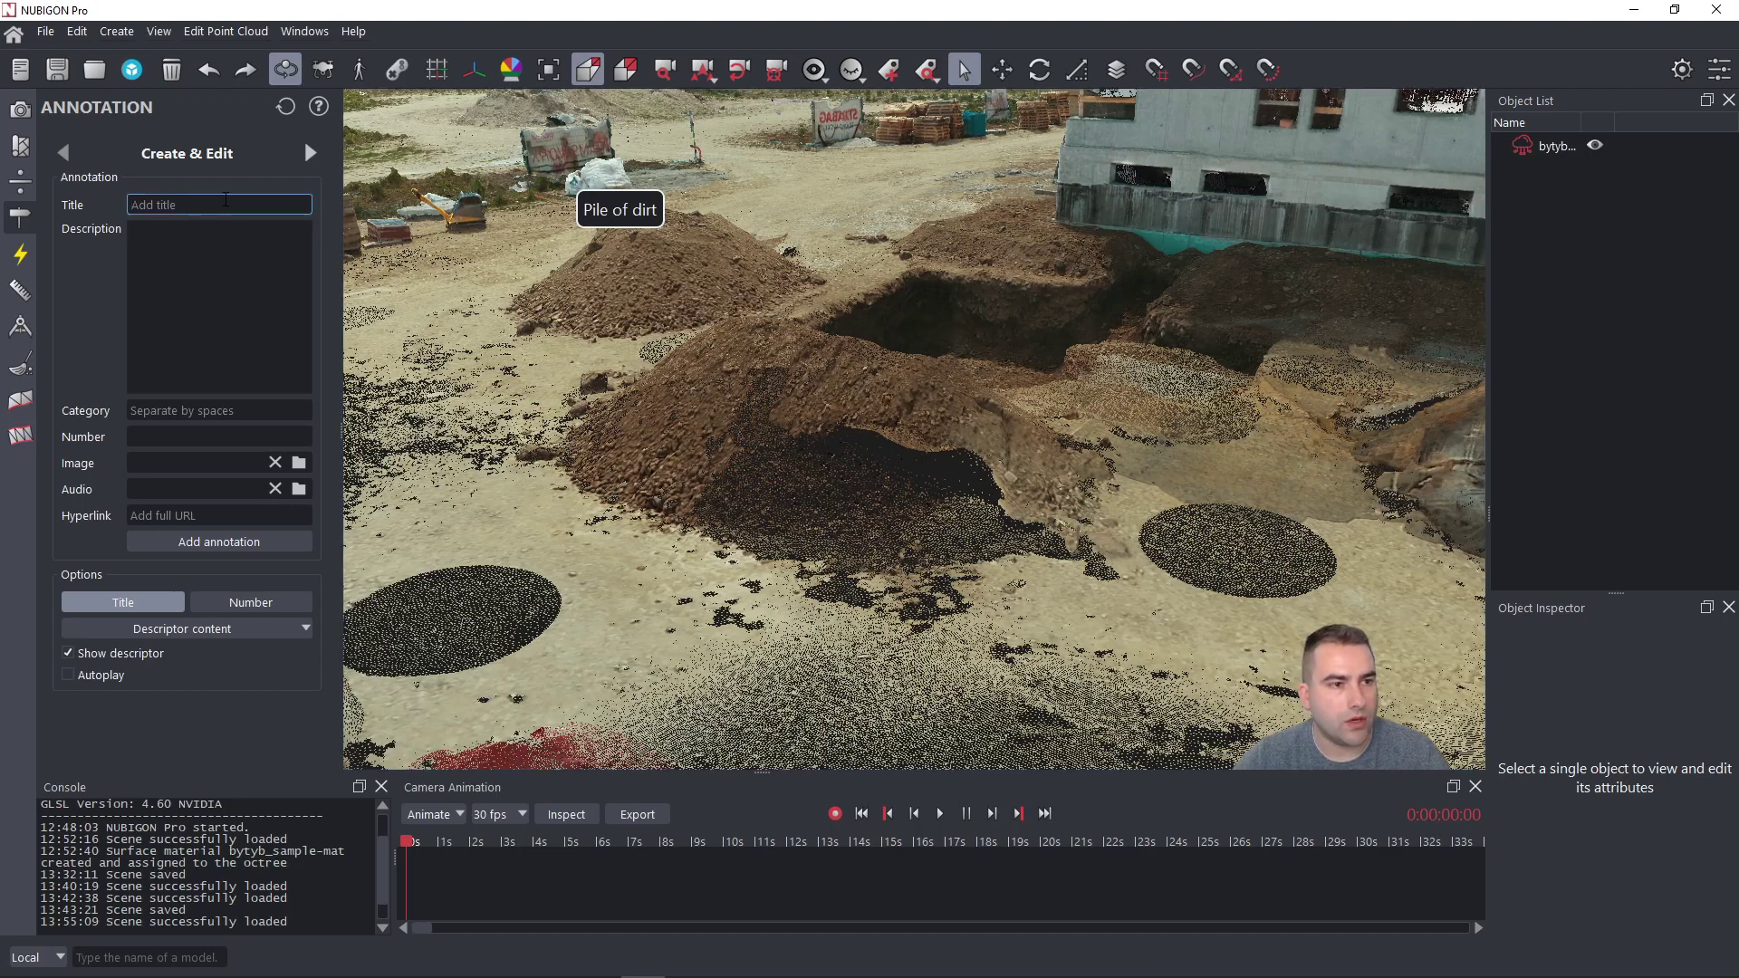
text(S)
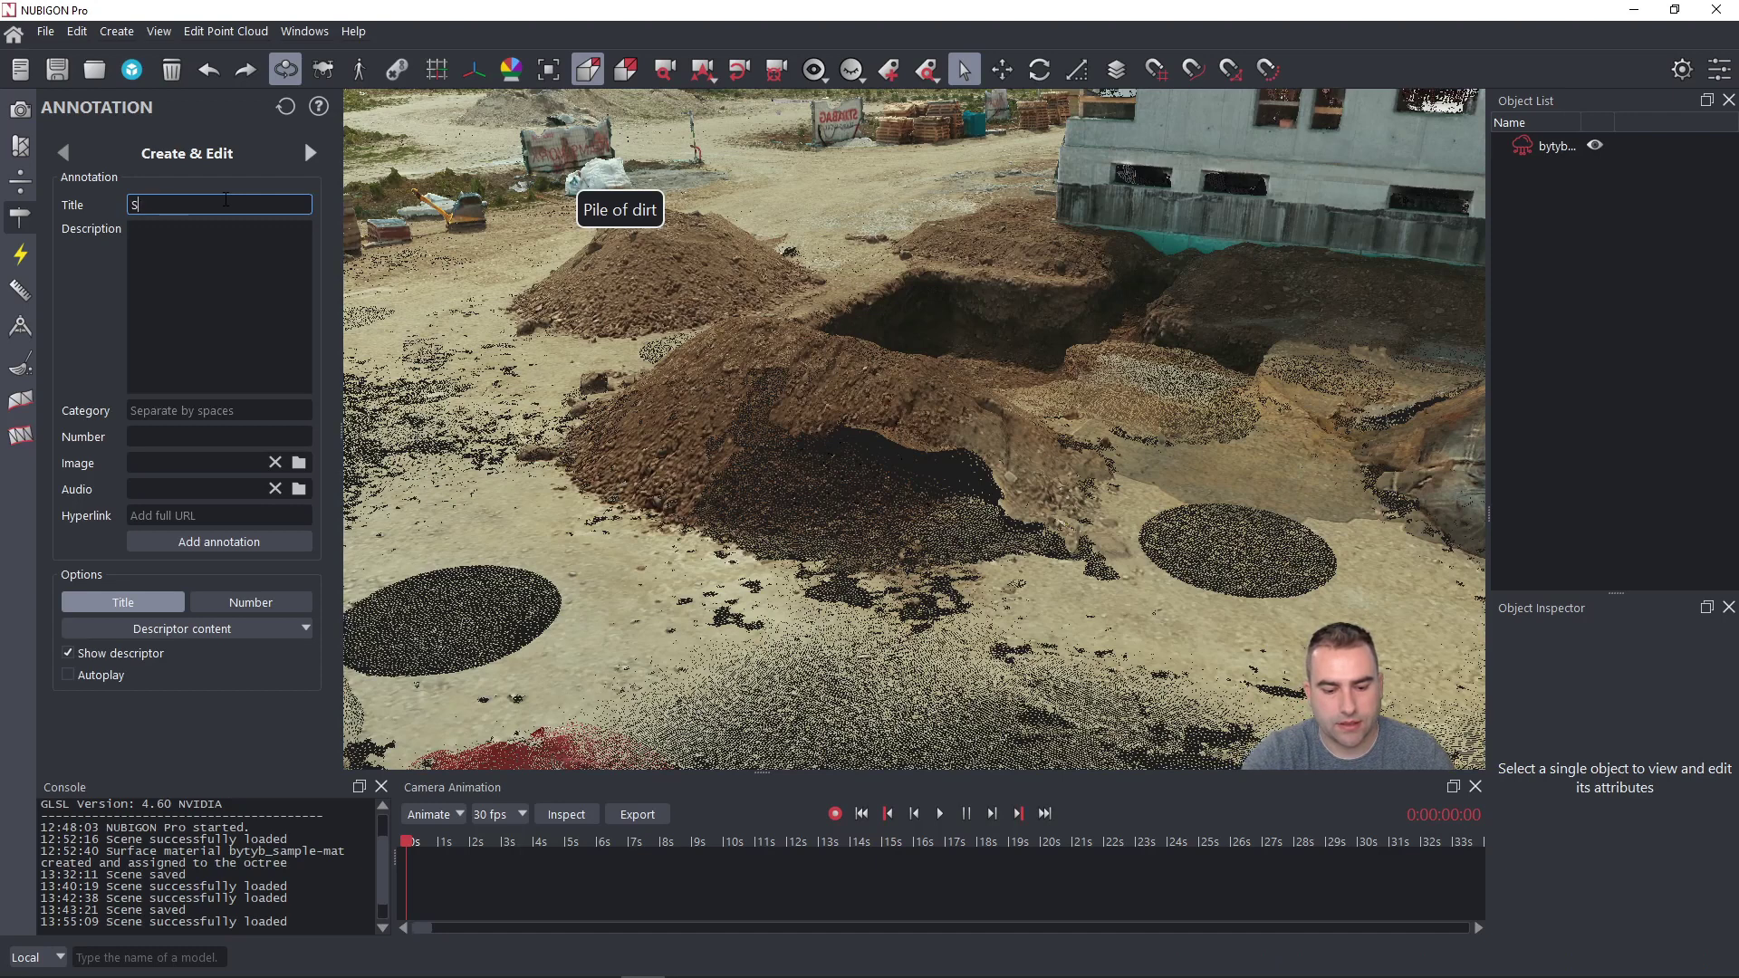
text(econd pile)
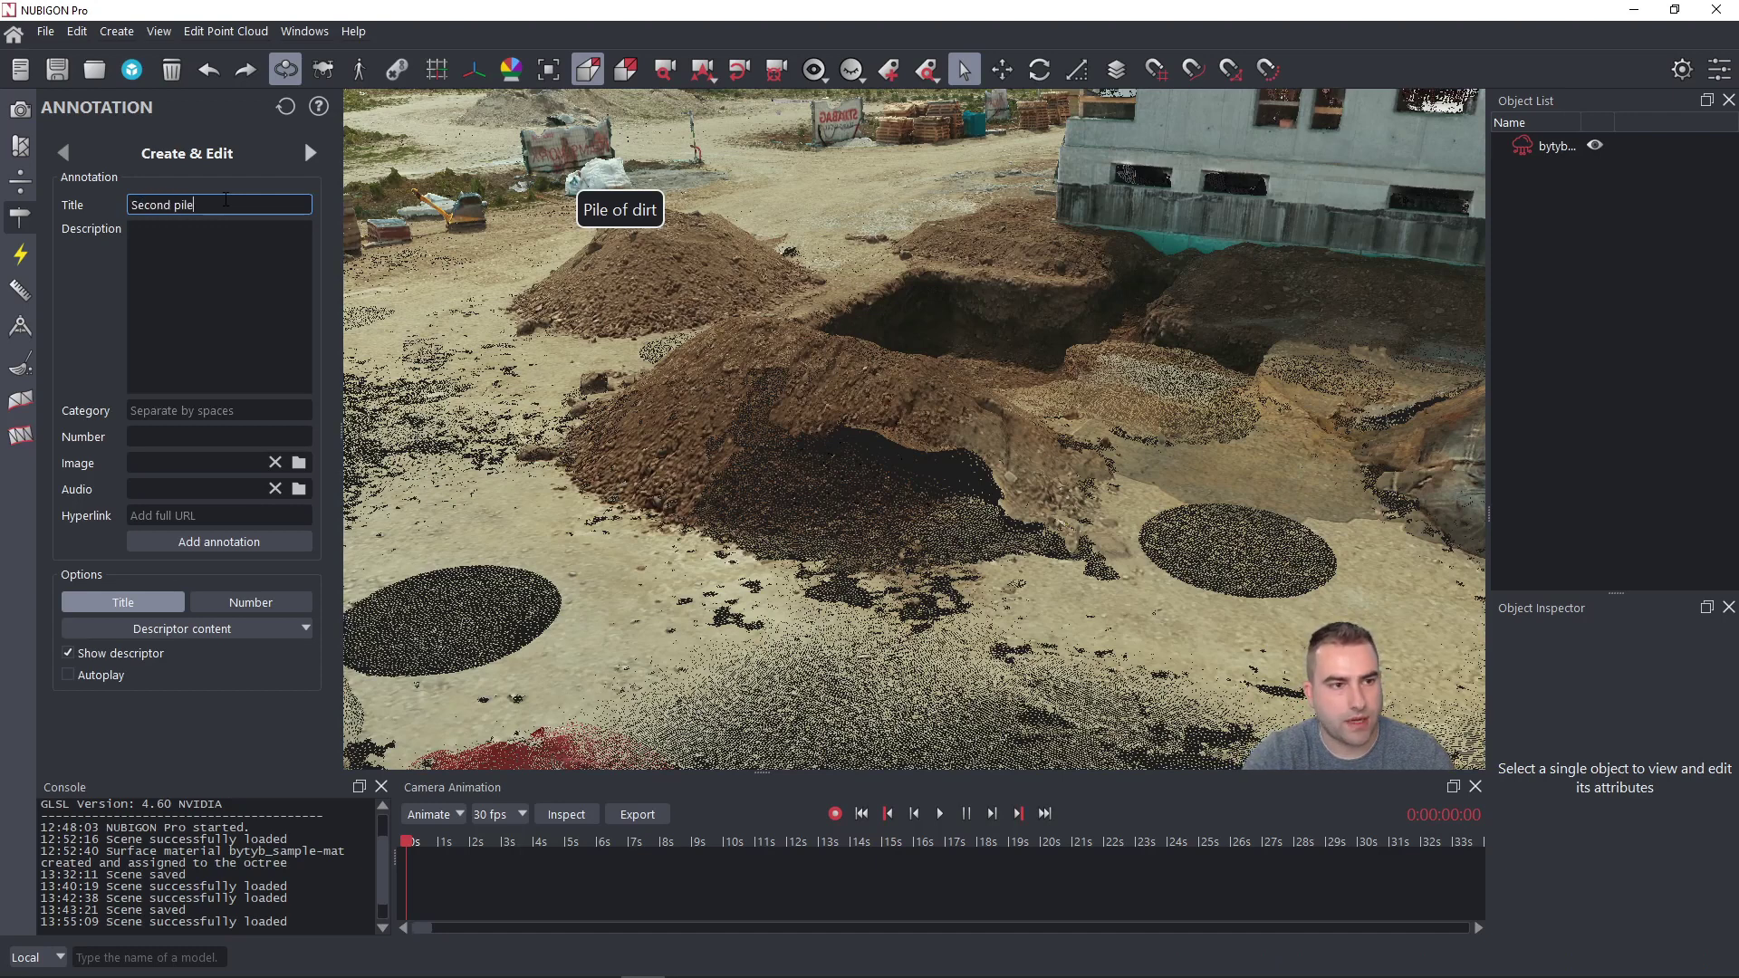
key(Return)
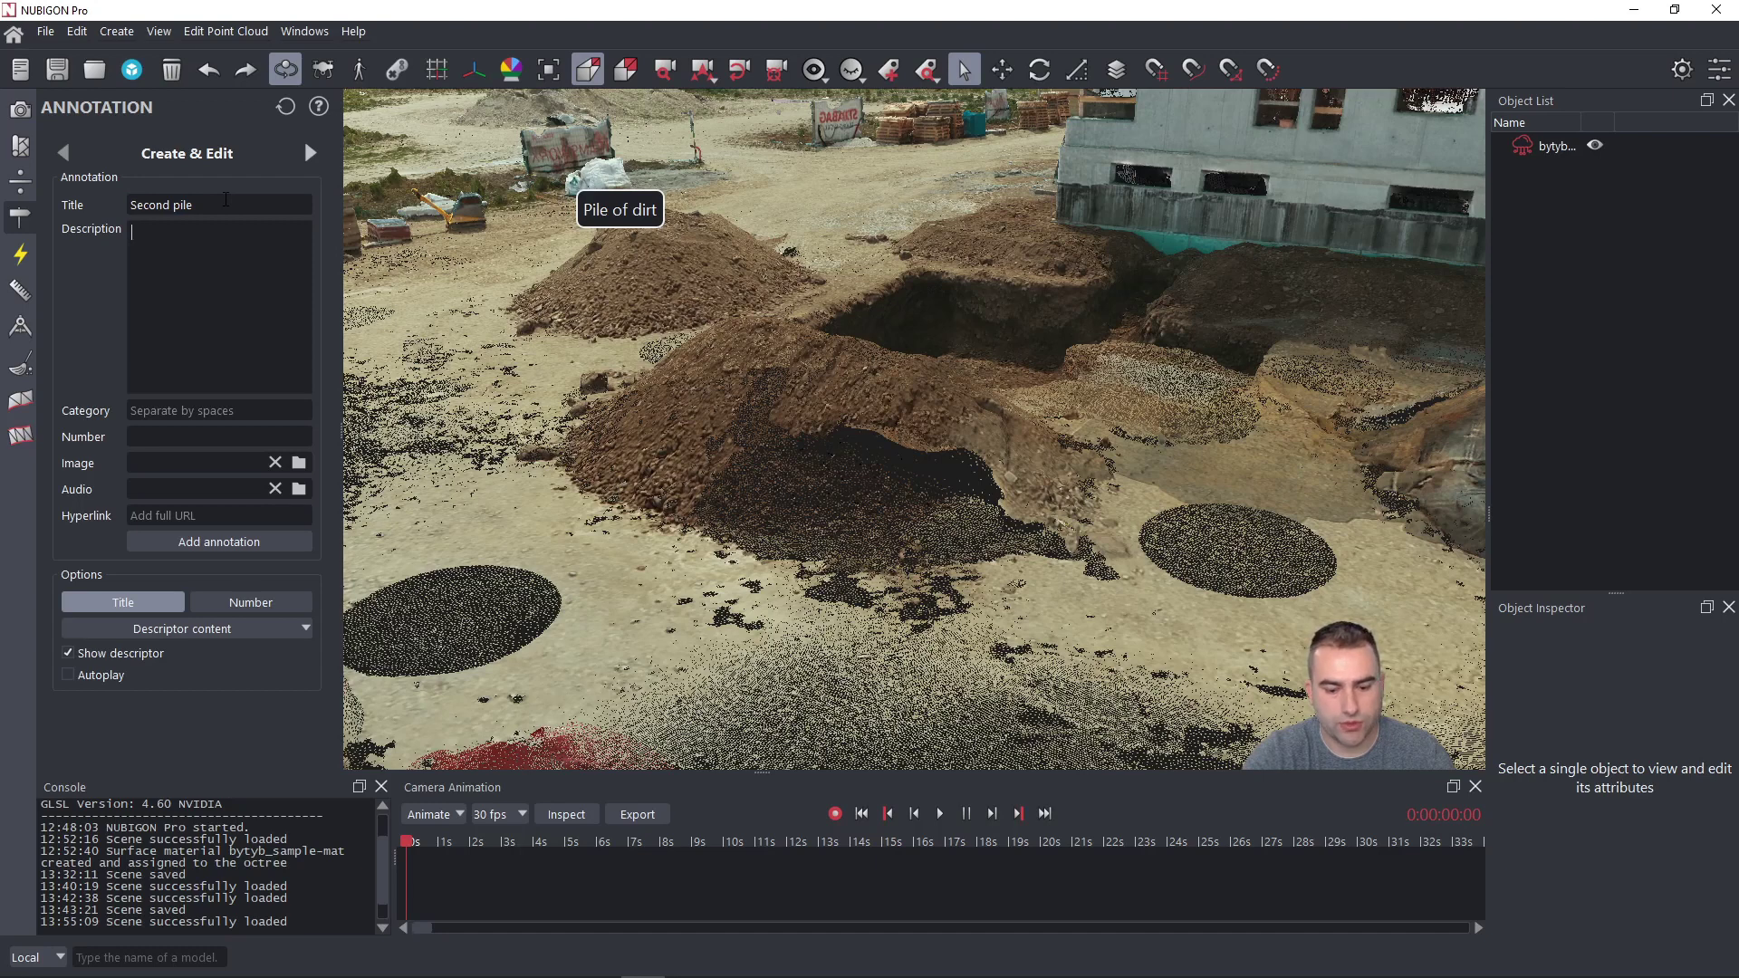
text(not t)
text(o remove)
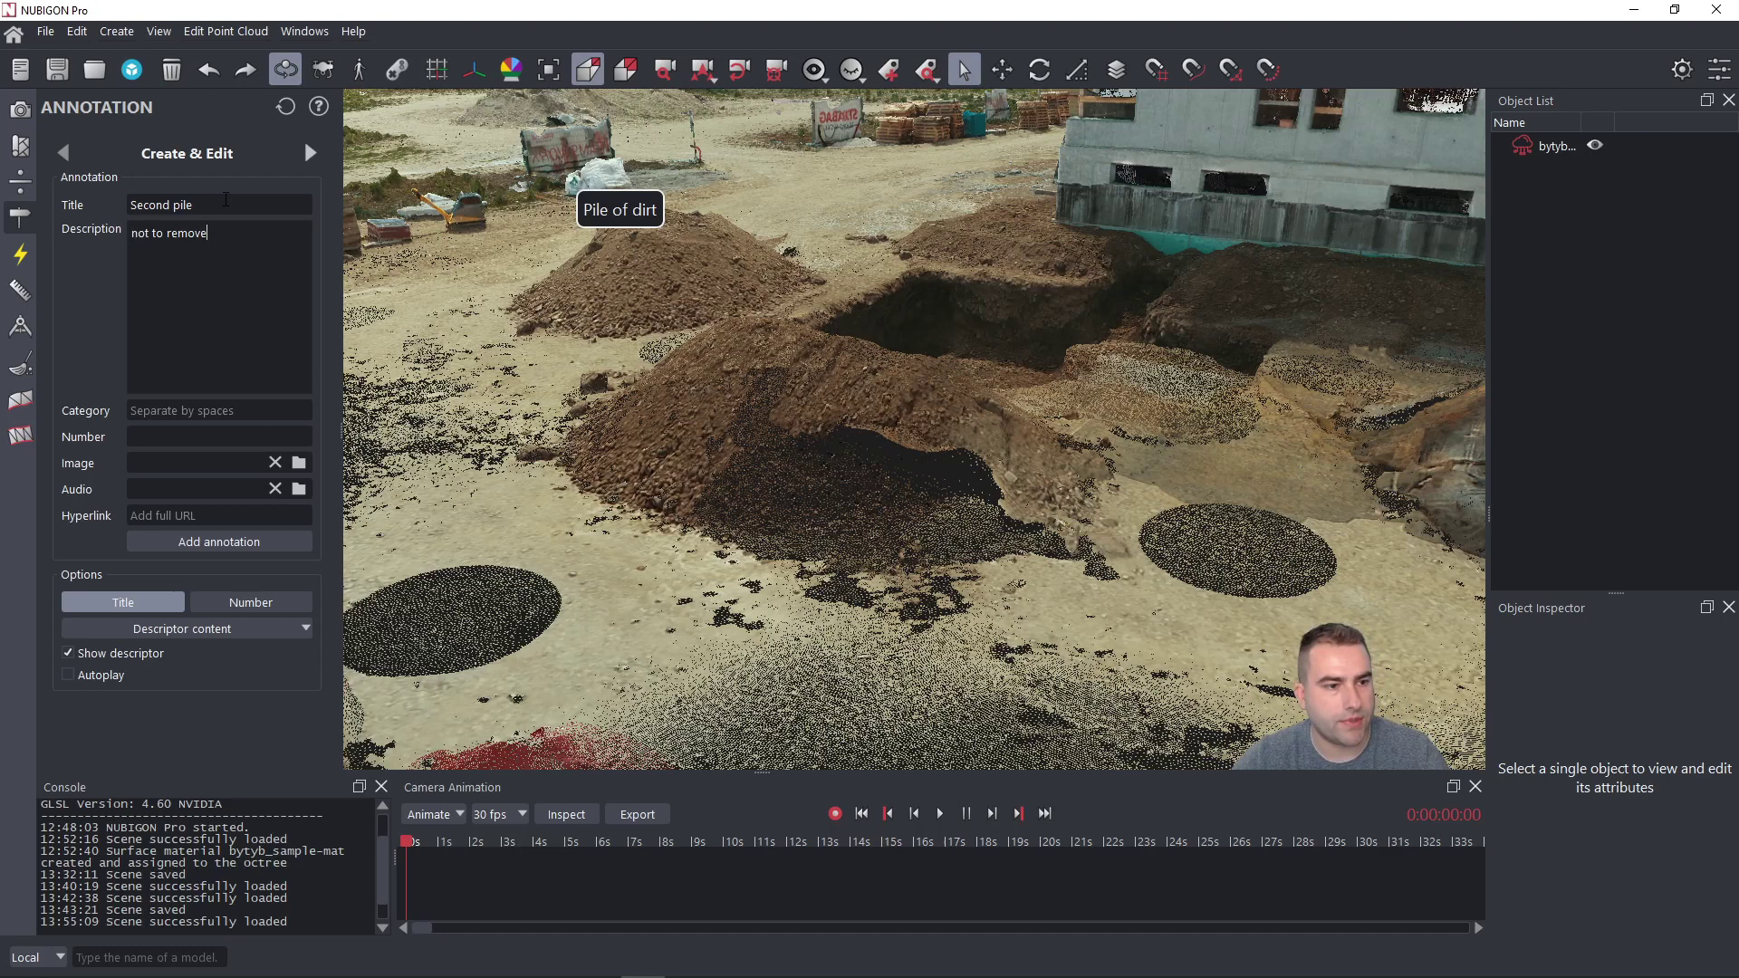
- Place the Second pile annotation on the large dirt pile as annotation number 2
click(228, 542)
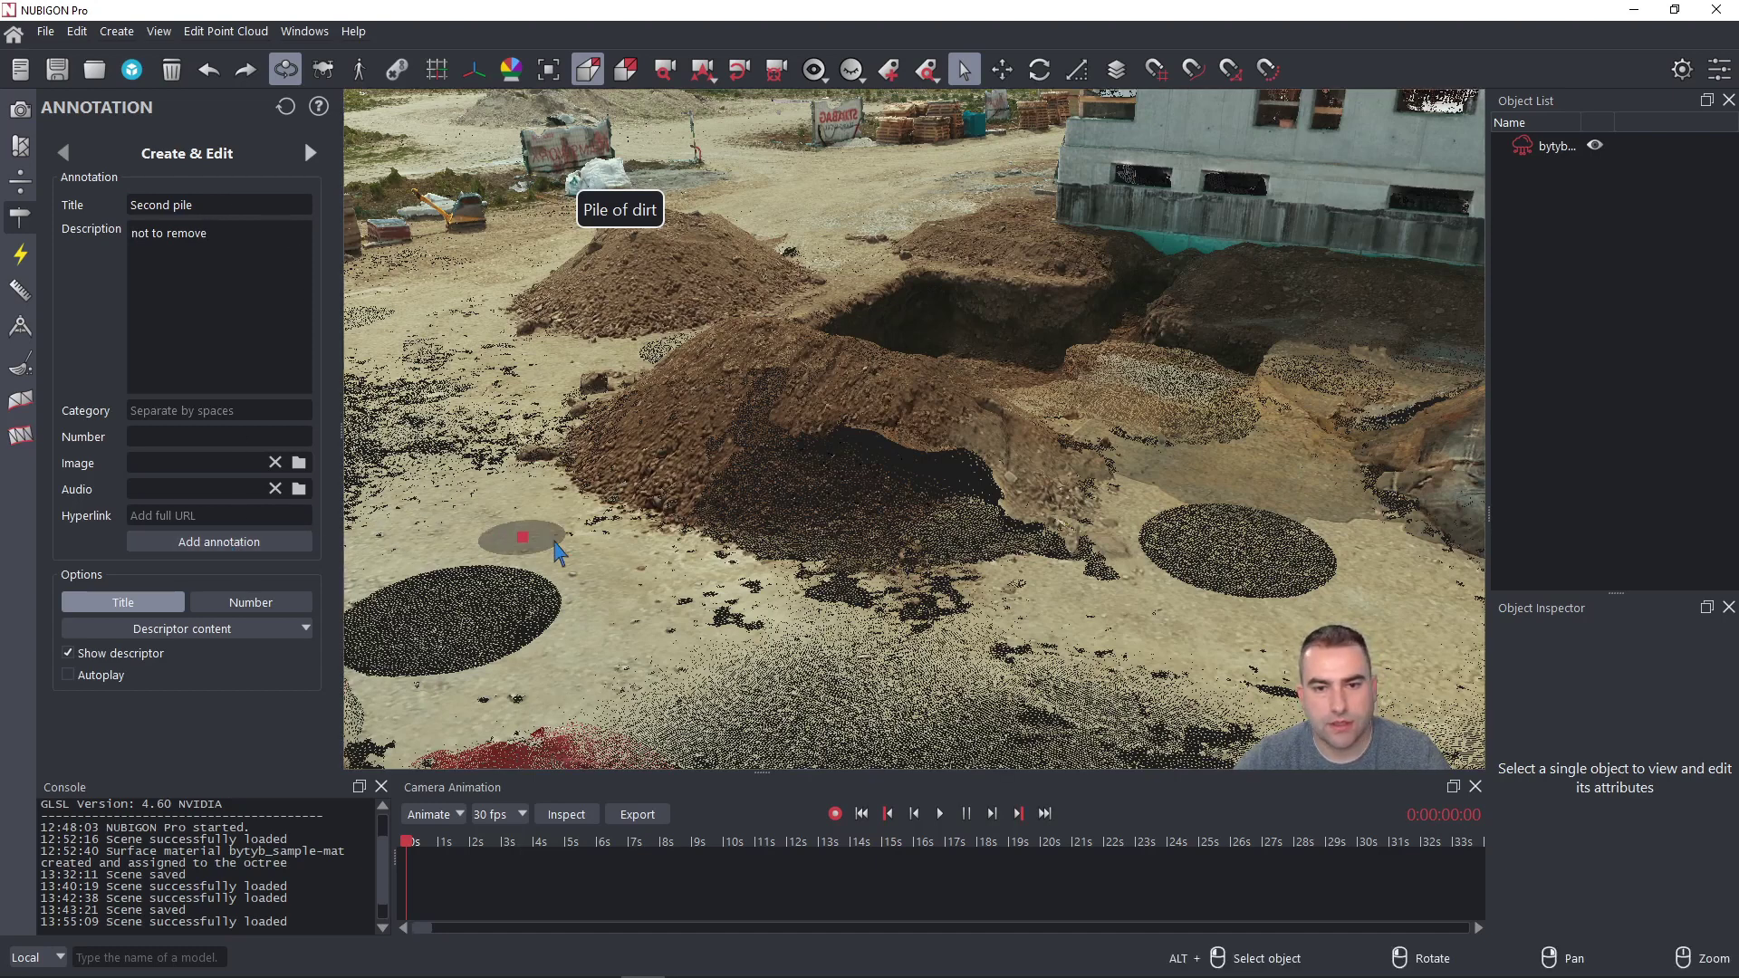
click(854, 365)
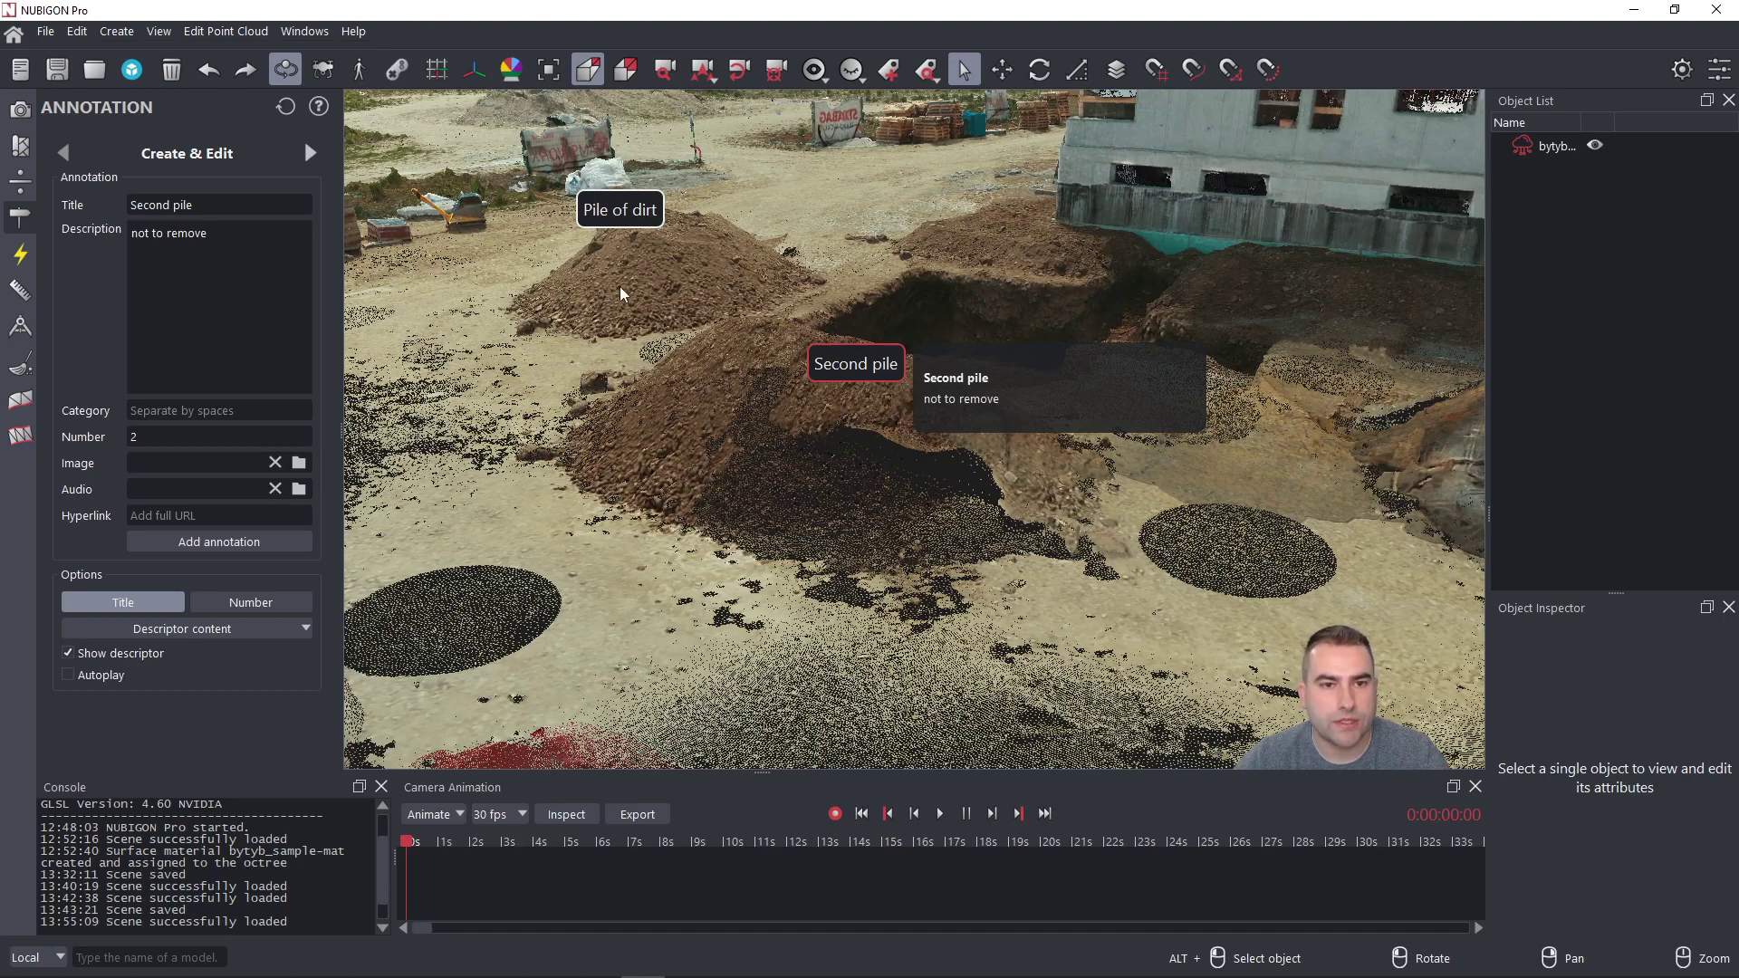
- Fly between both annotations, save the scene with Ctrl+S, and reopen Pile of dirt for editing
click(616, 212)
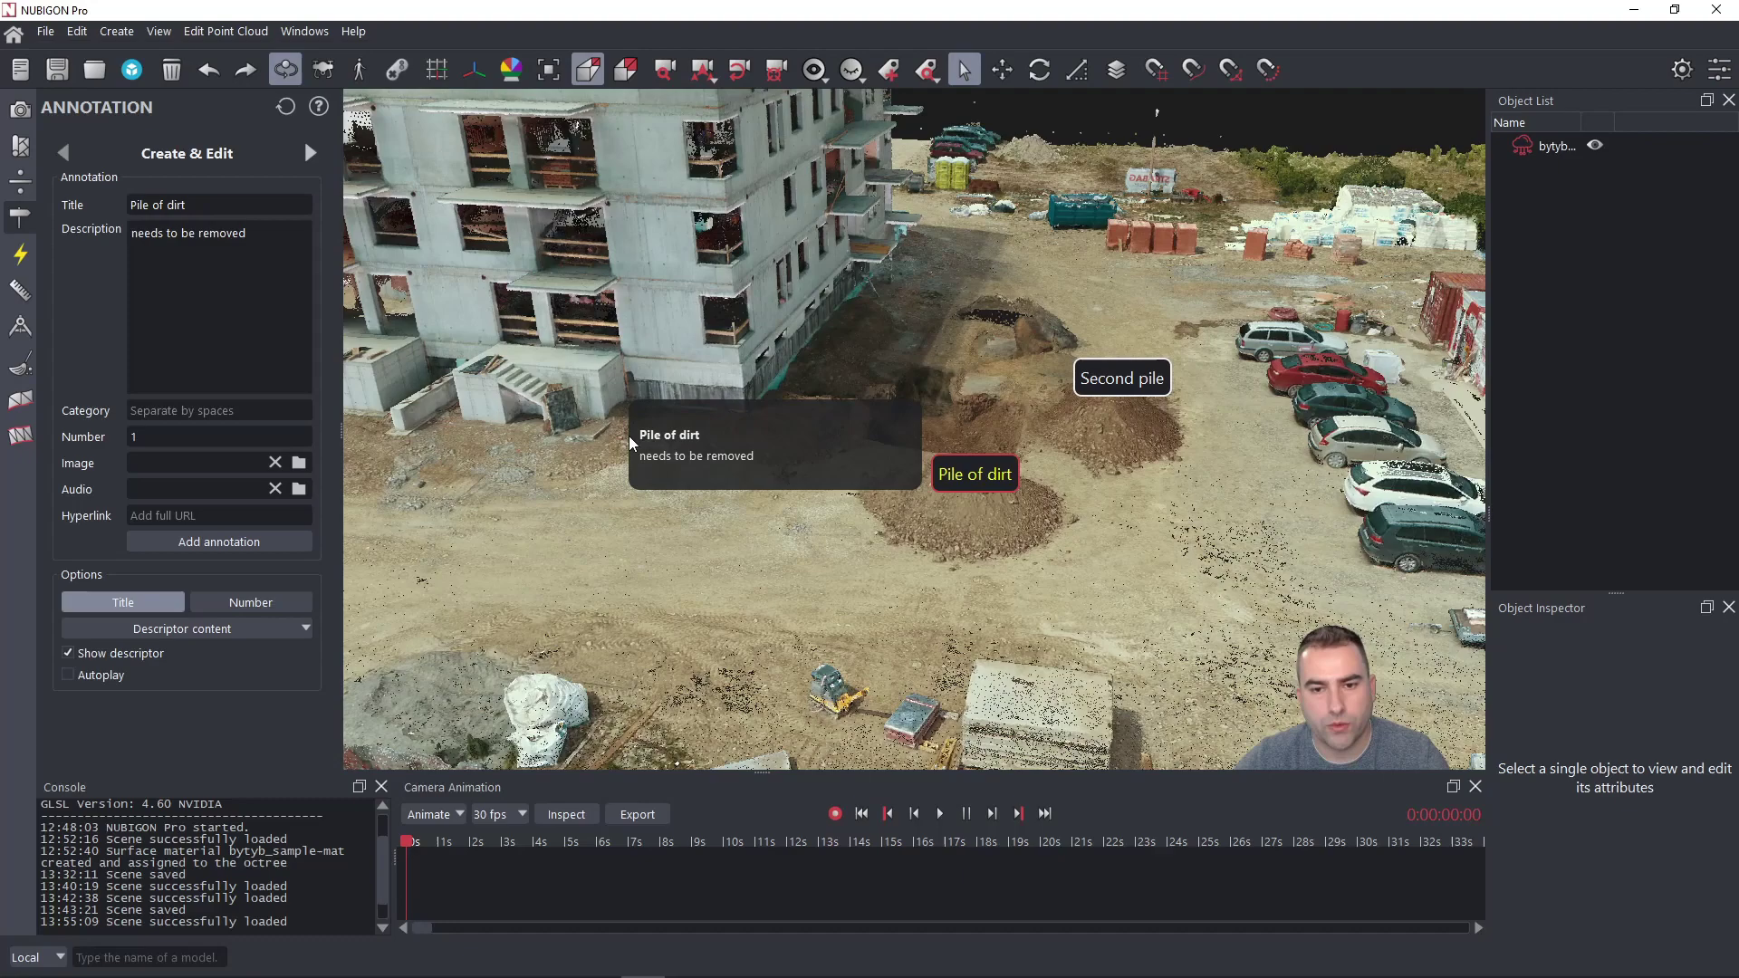
click(1121, 379)
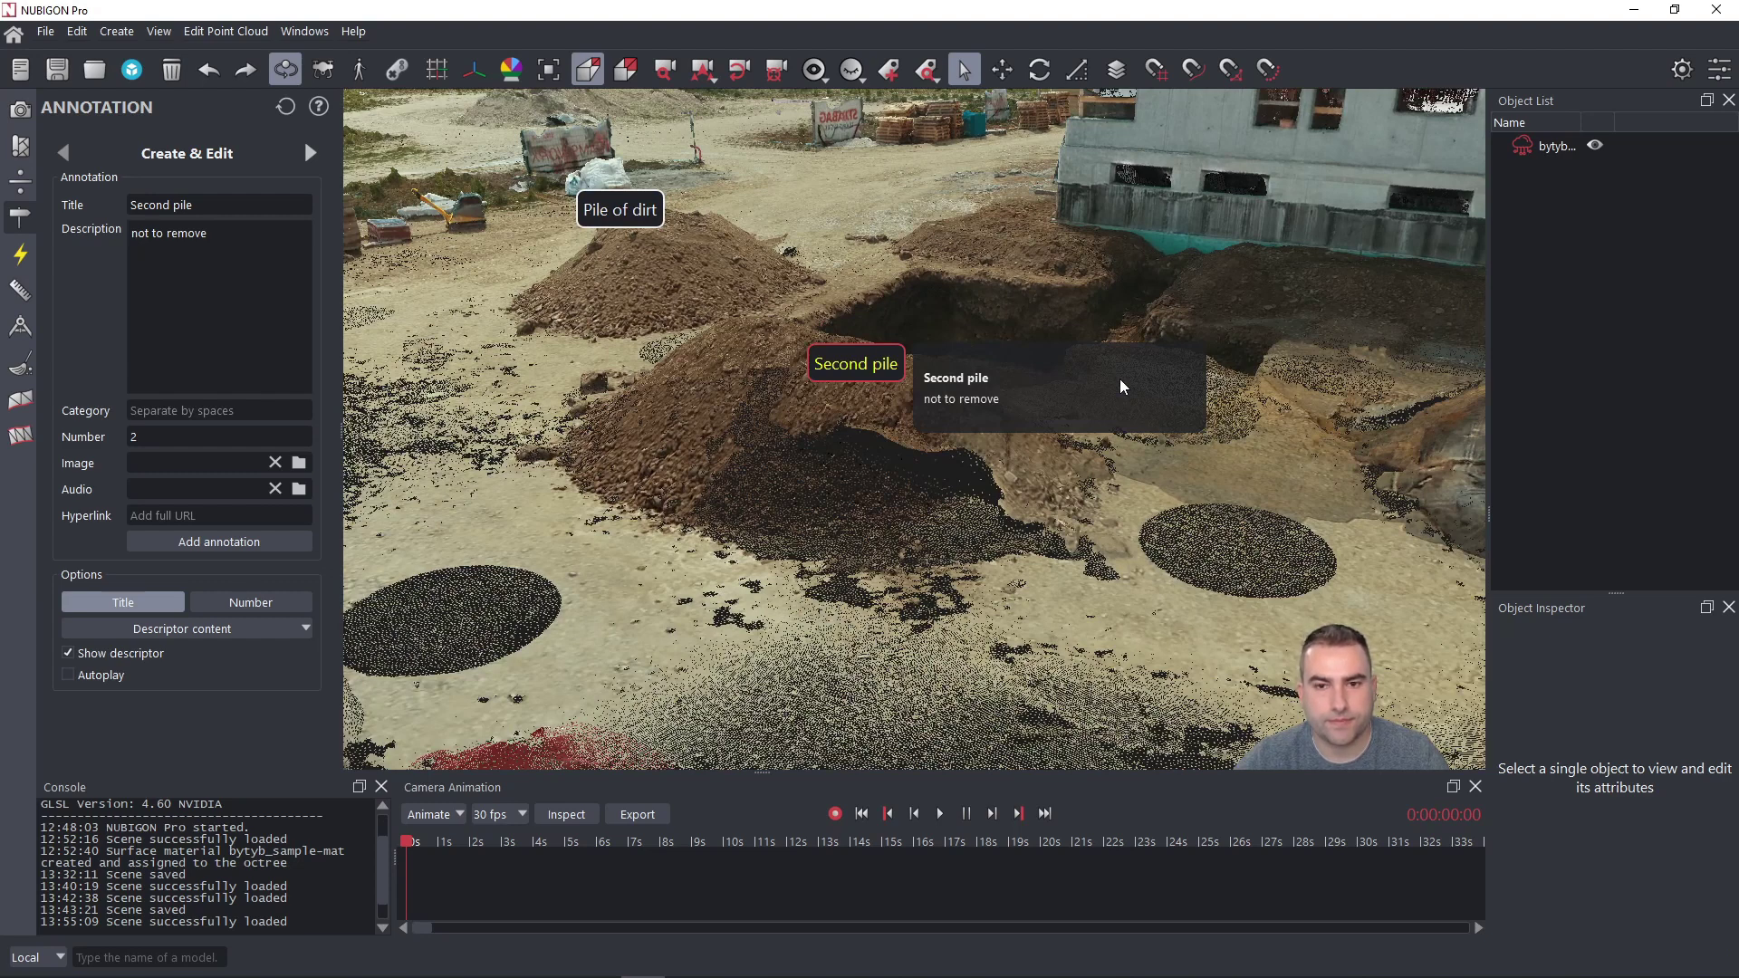
key(ctrl+s)
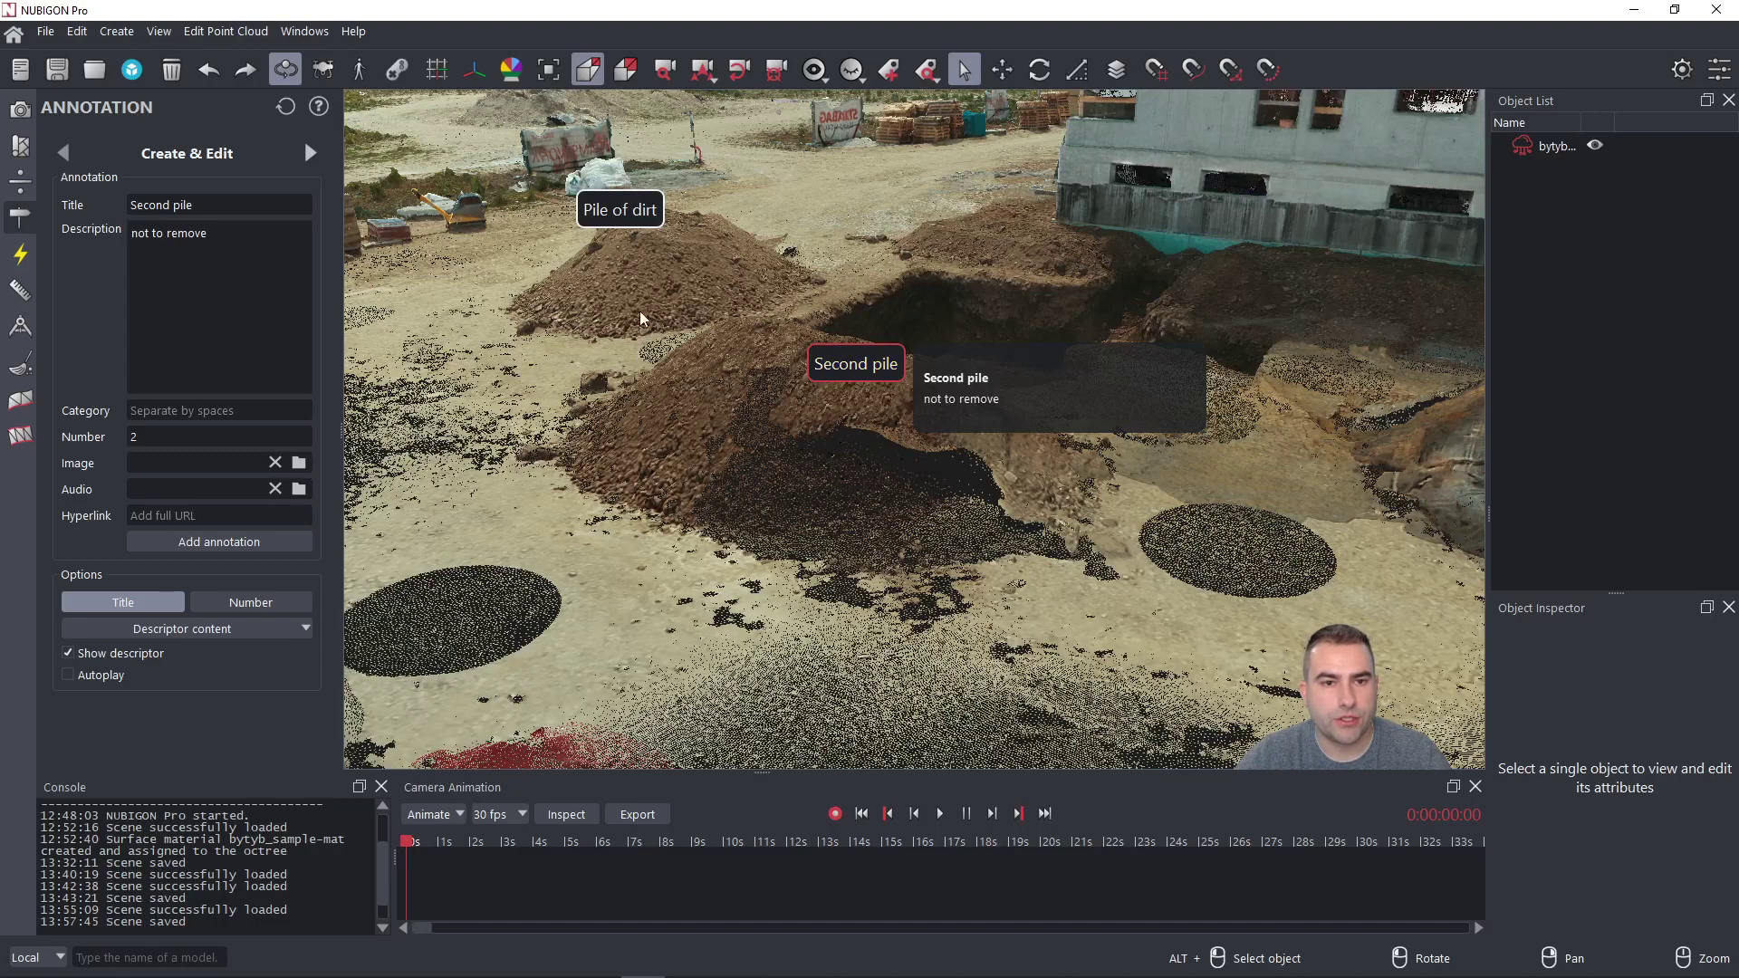
click(620, 215)
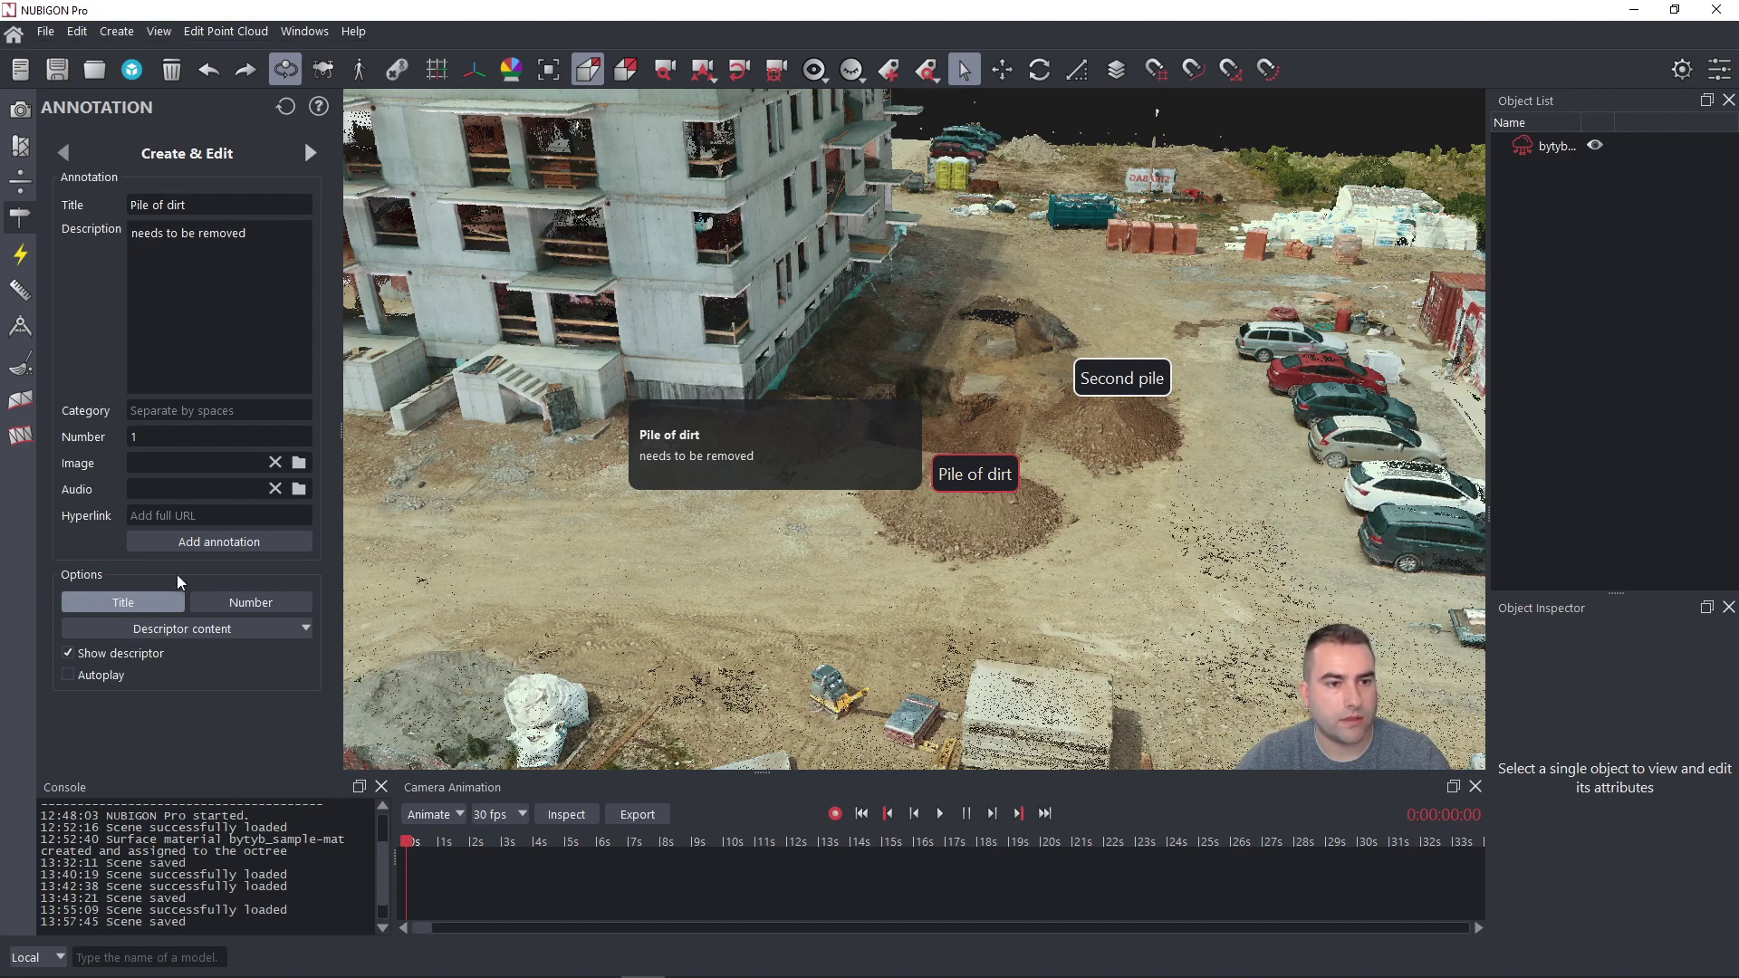
- Change the title to 'Pile of dirt here' and add 'add something' as a second description line
click(217, 203)
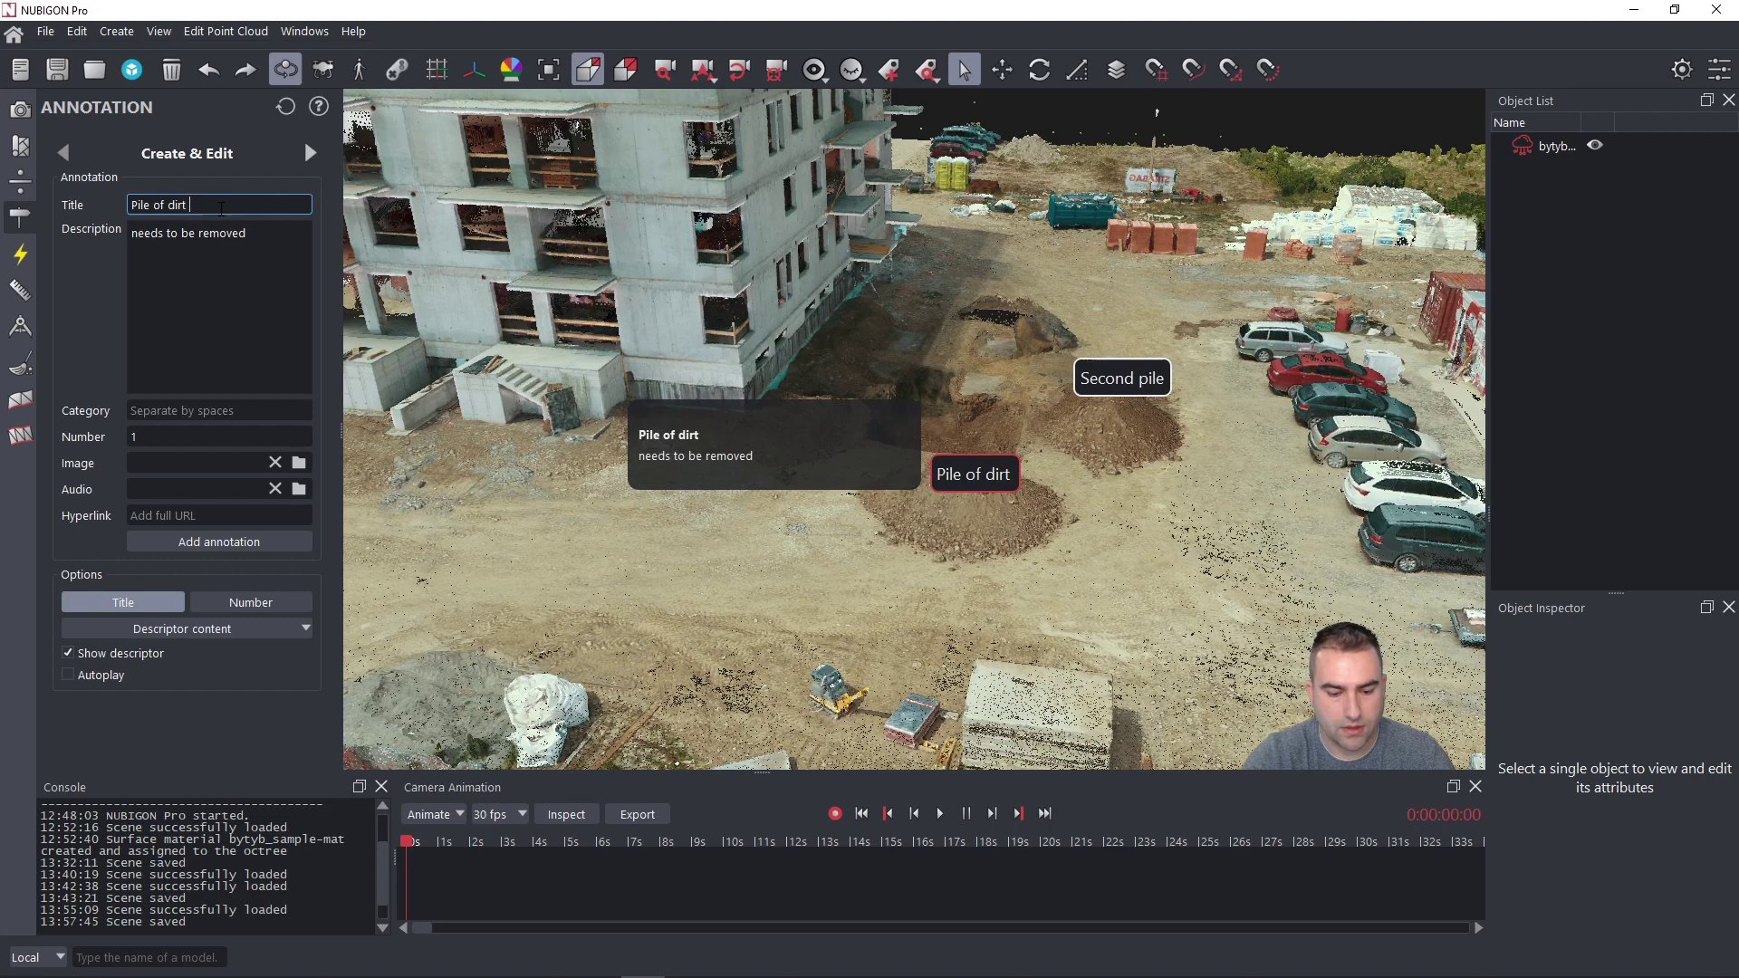
text(here)
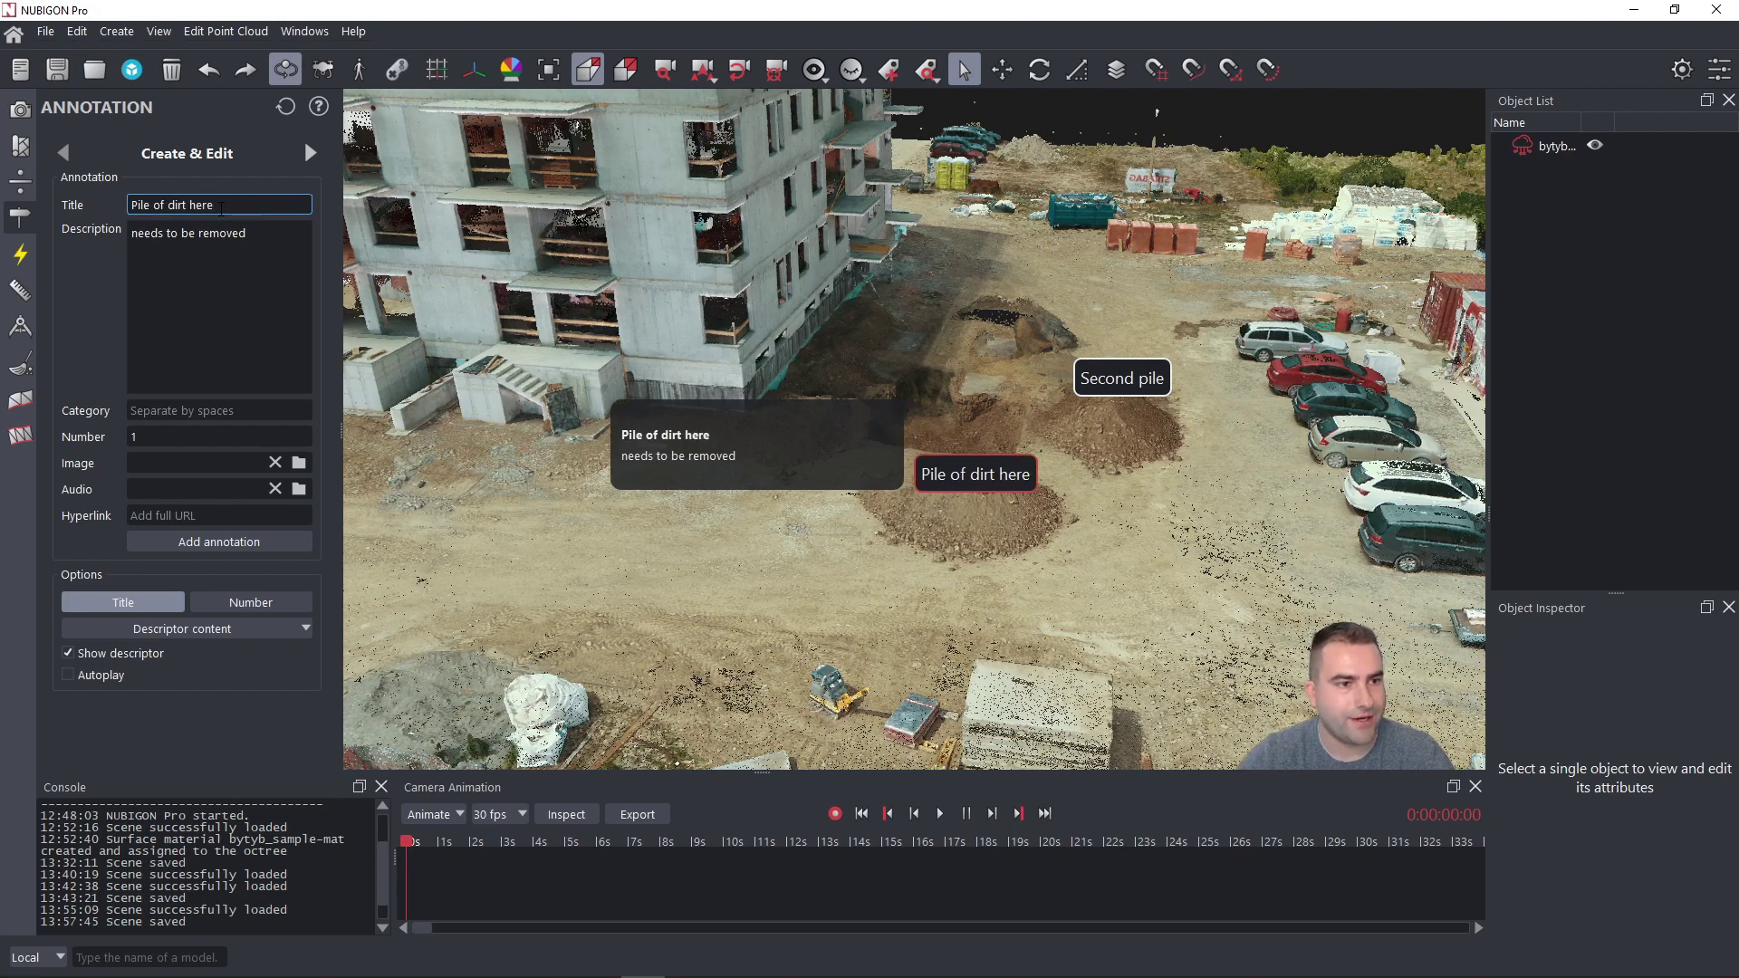
click(312, 241)
key(Return)
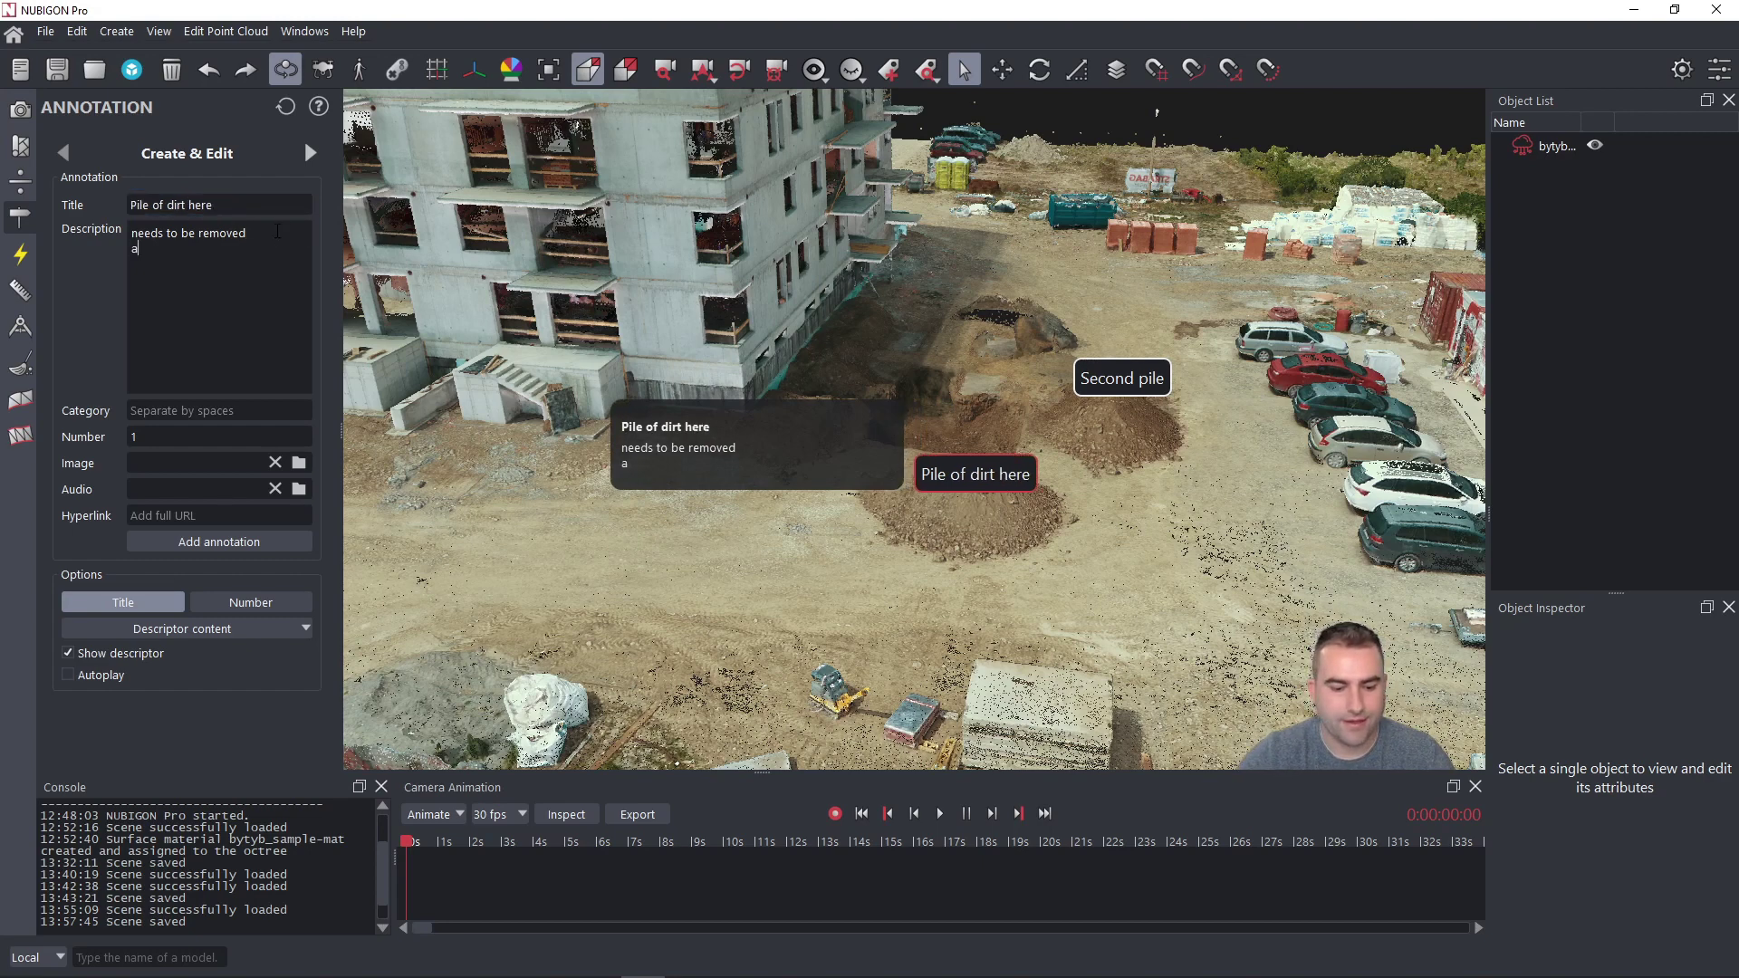
text(addd)
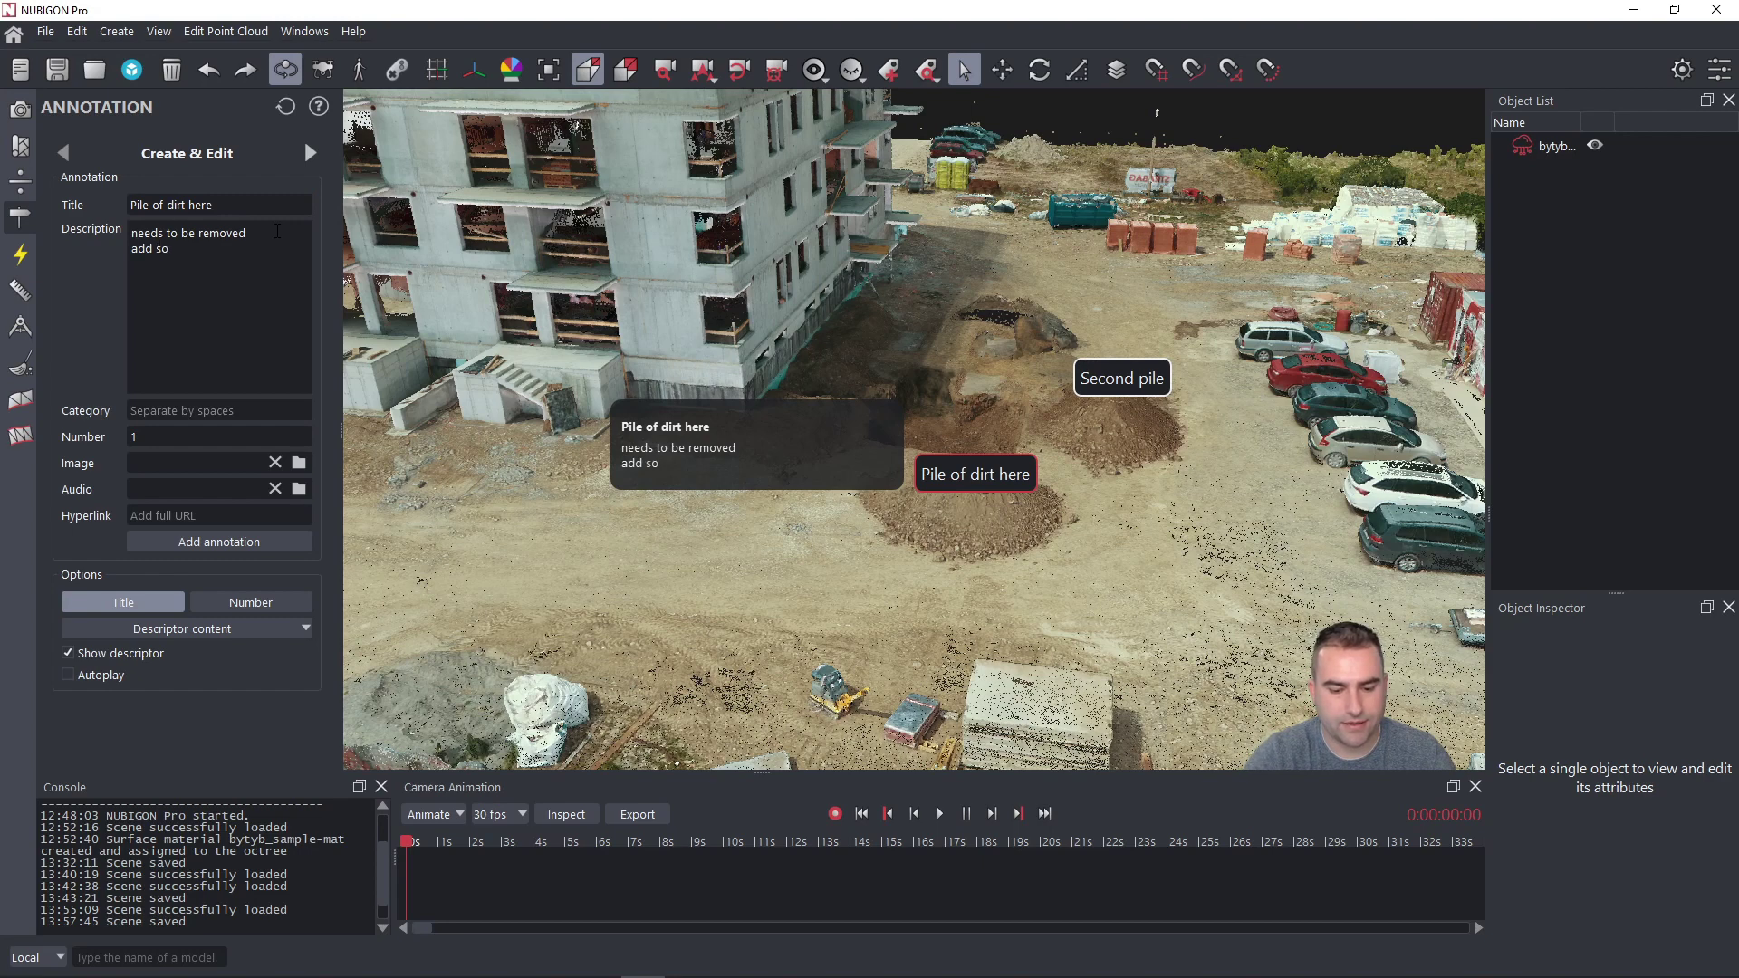
text( something)
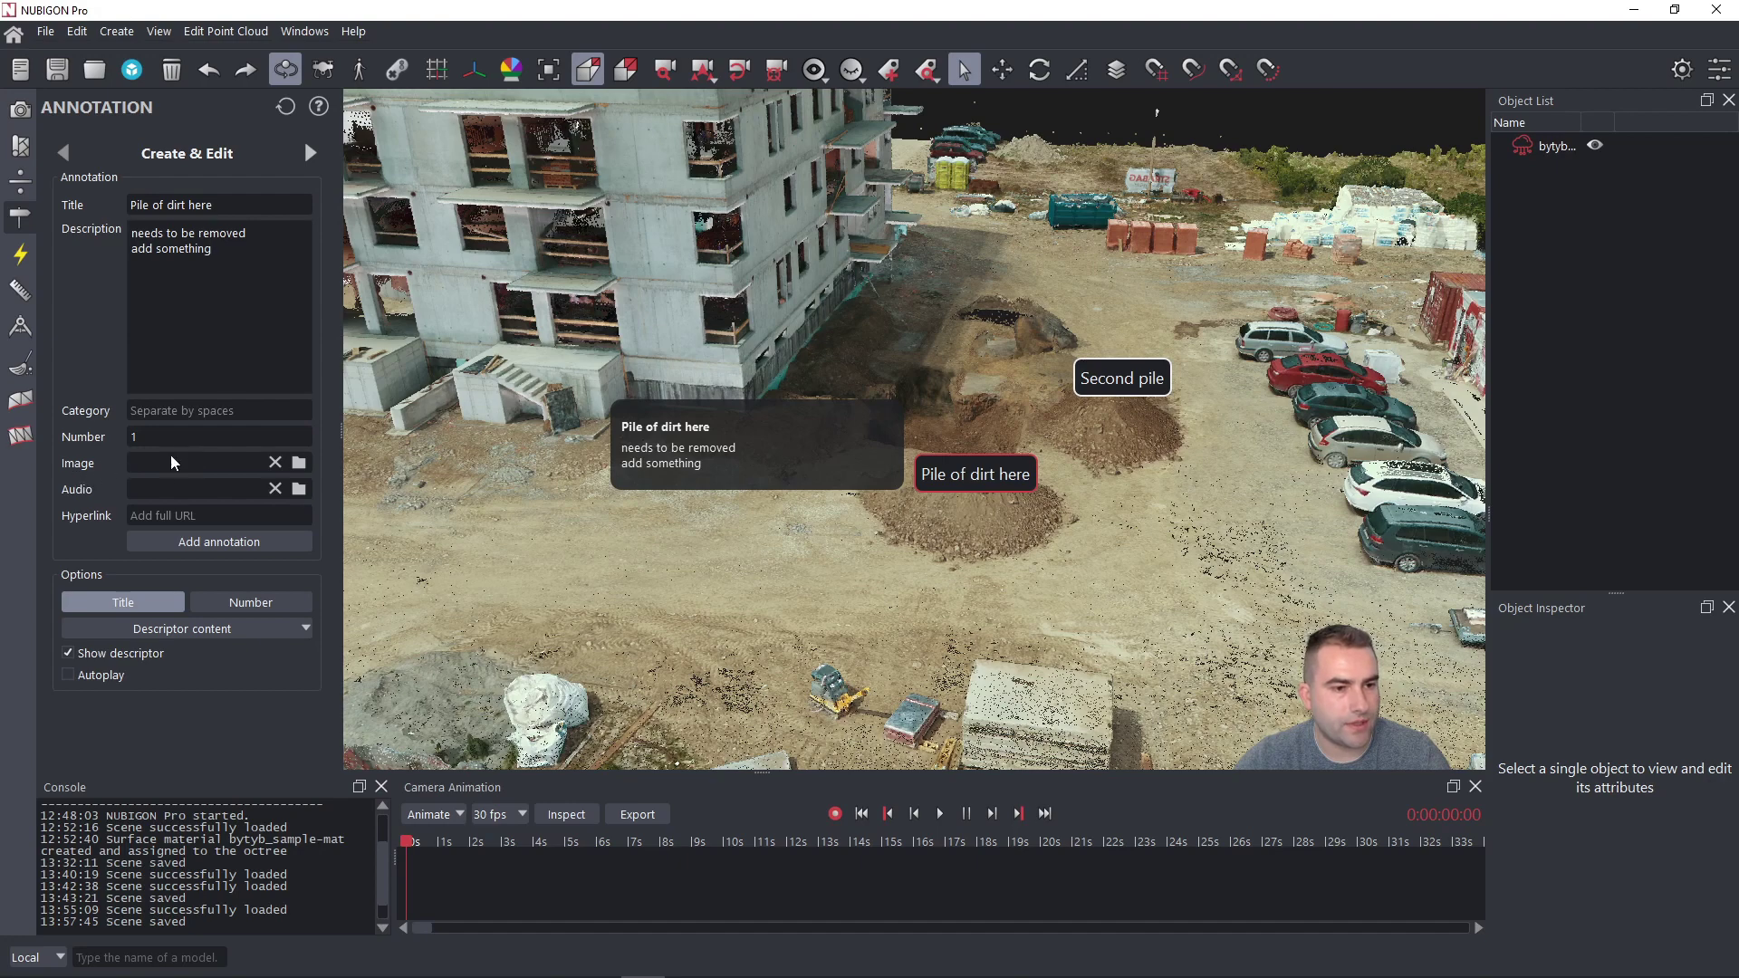
- Attach the image A_big_pile.PNG to the Pile of dirt here annotation
click(299, 464)
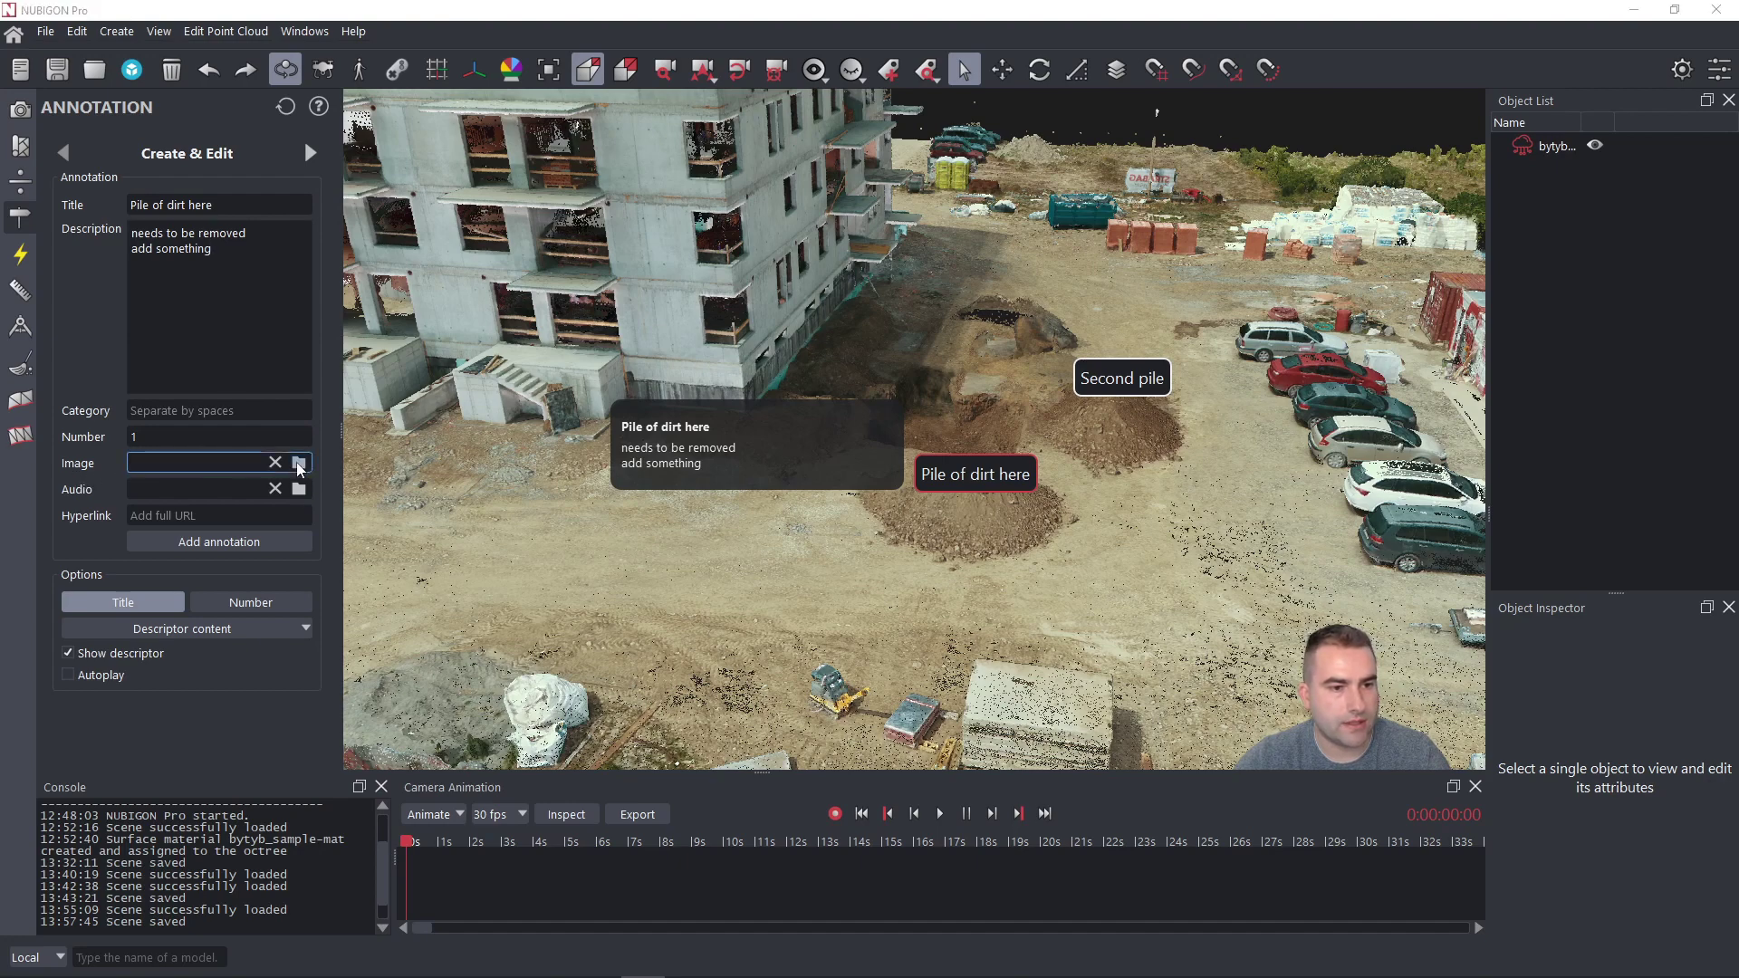
click(344, 171)
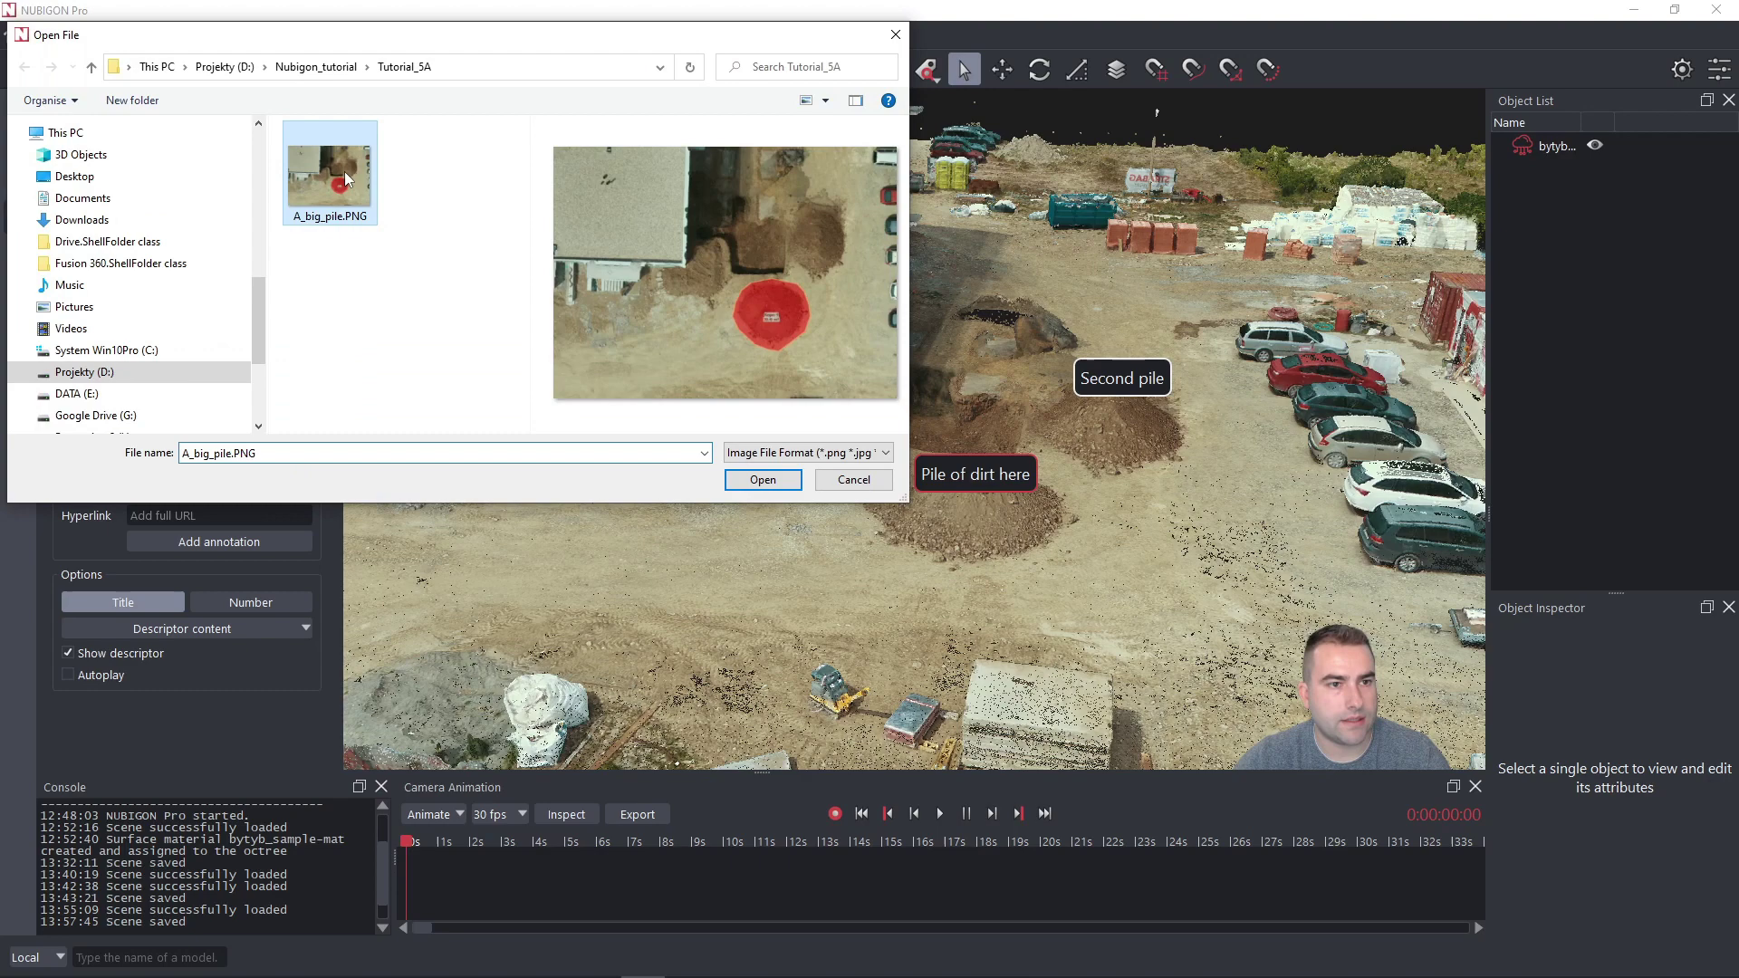
click(763, 480)
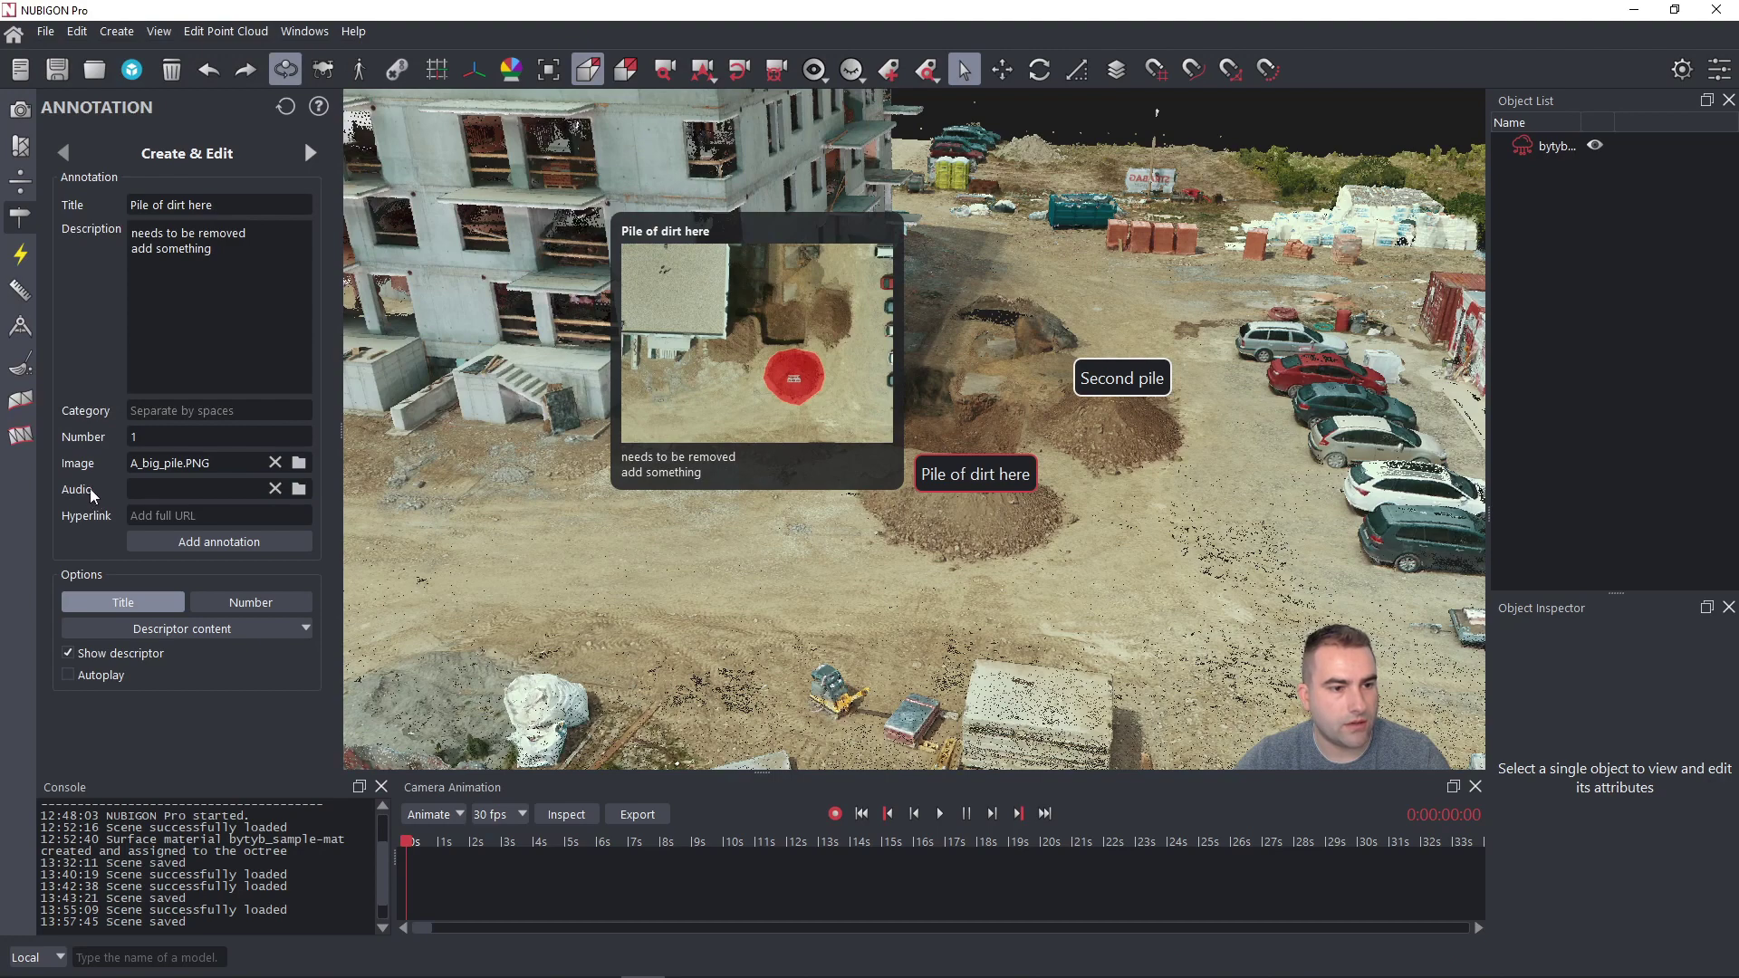
- Attach the audio clip Pile_of_dirt.wav to the annotation and play it back from its popup
click(300, 489)
click(342, 152)
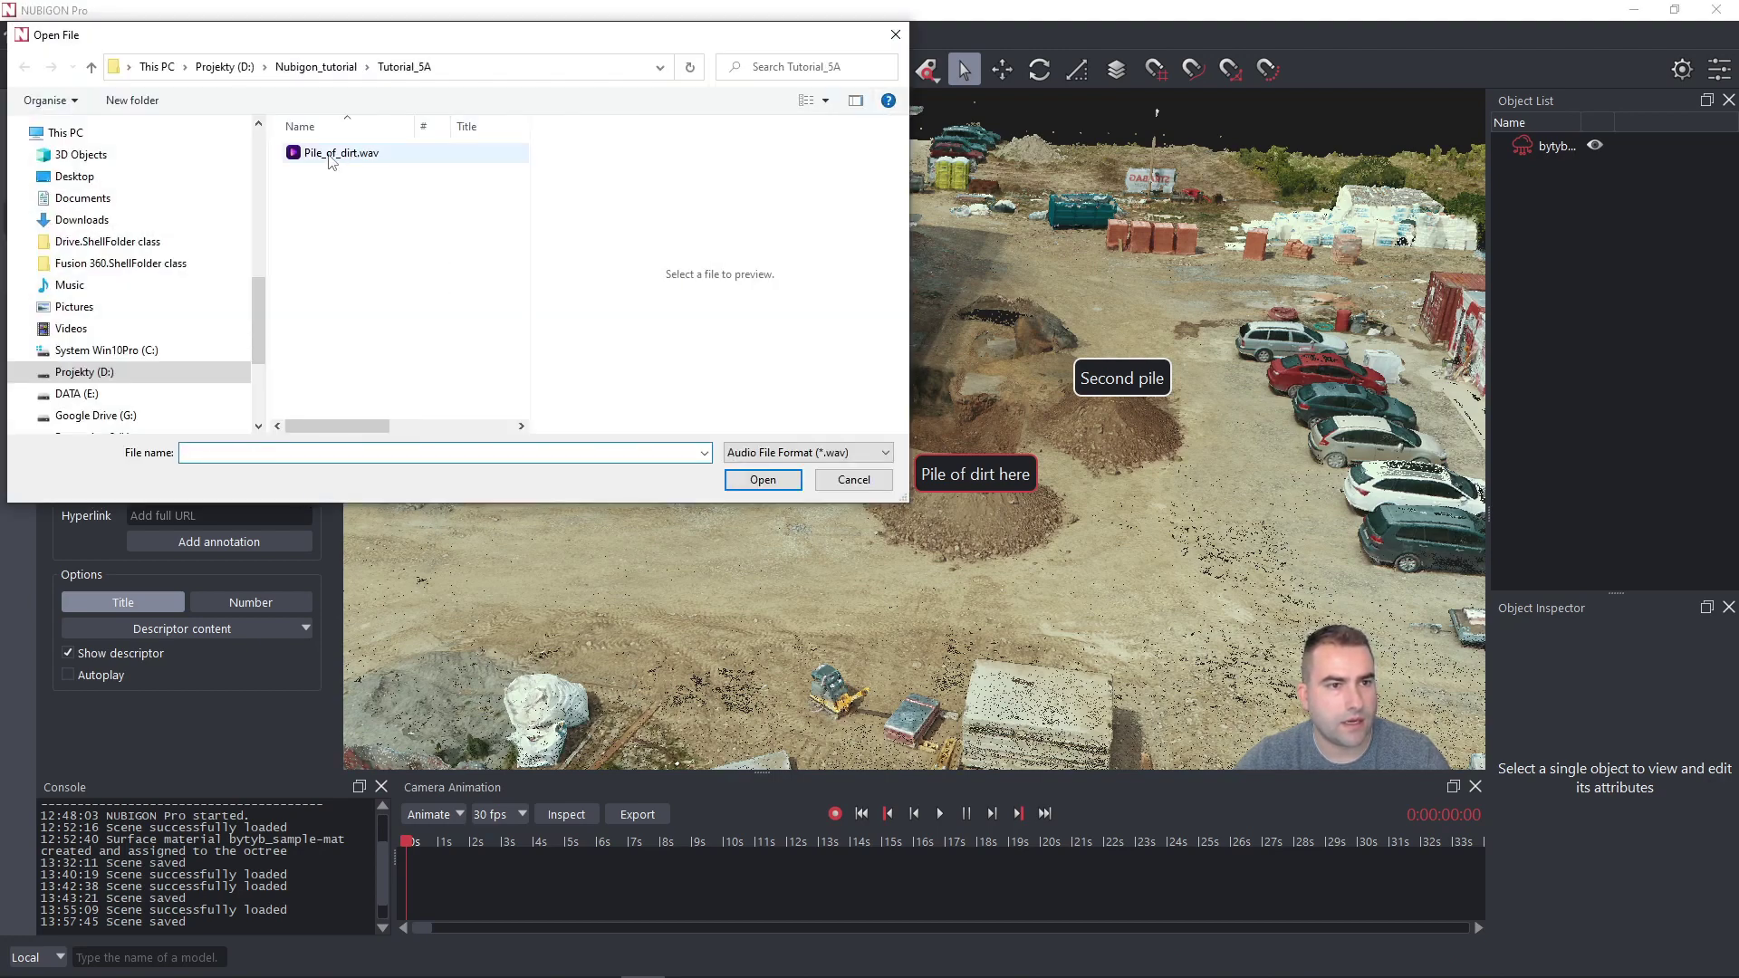
click(763, 480)
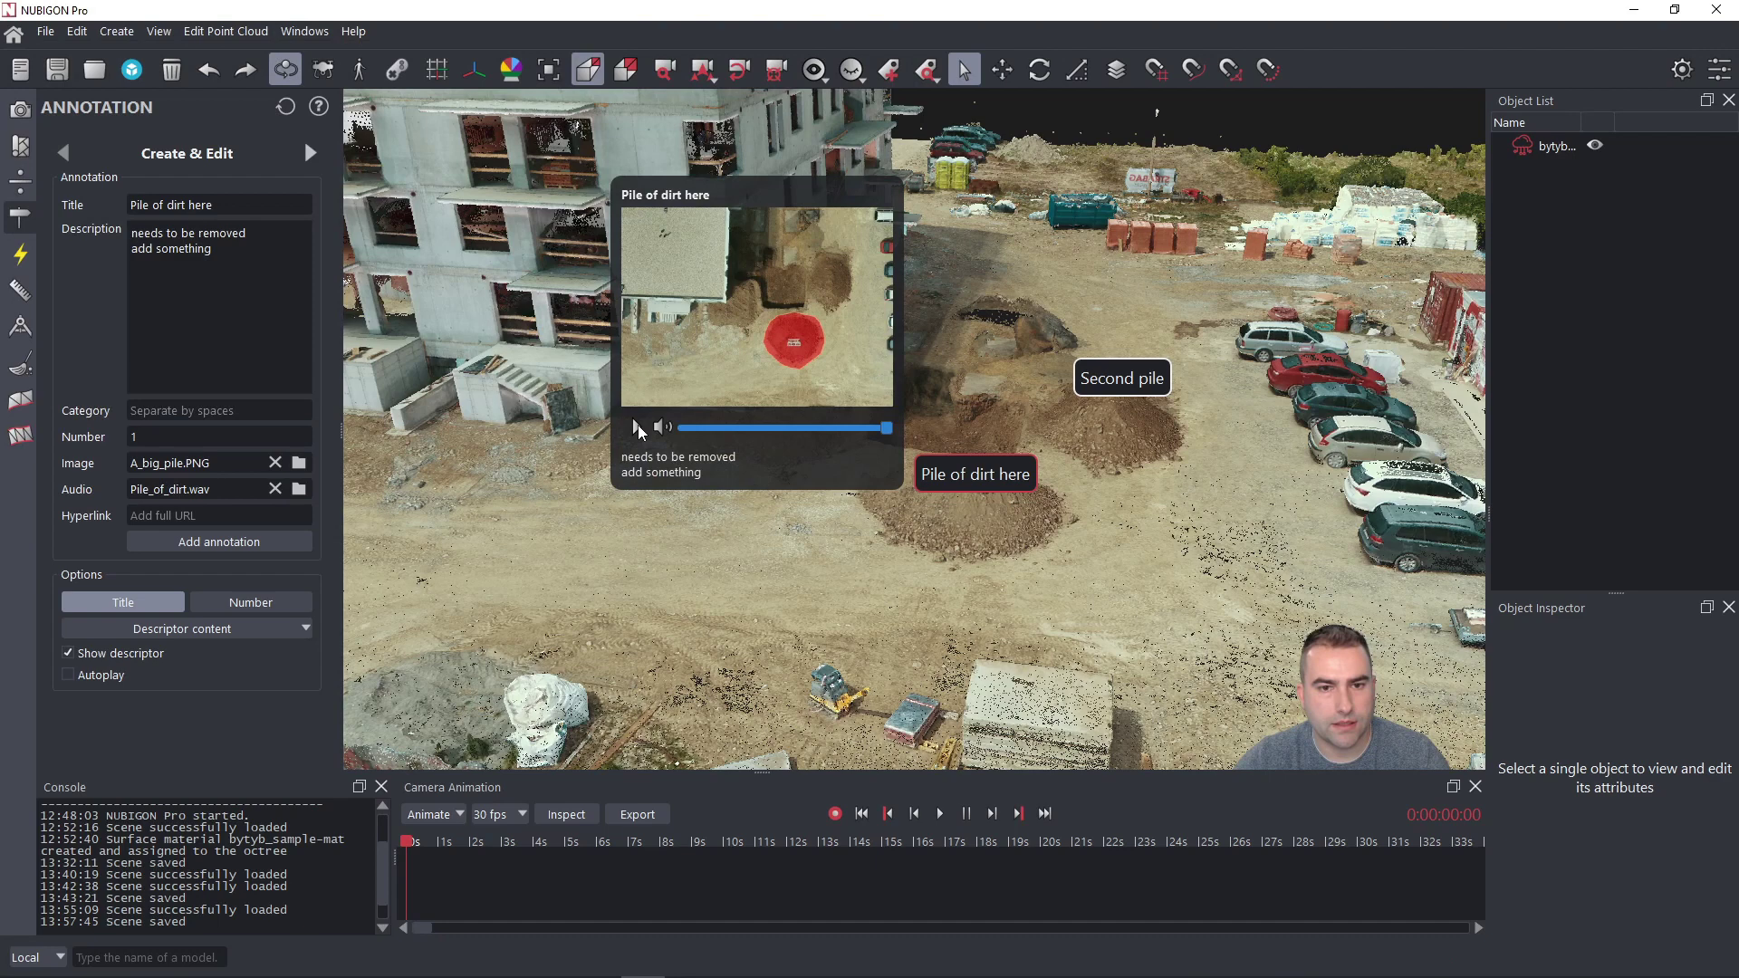
click(637, 425)
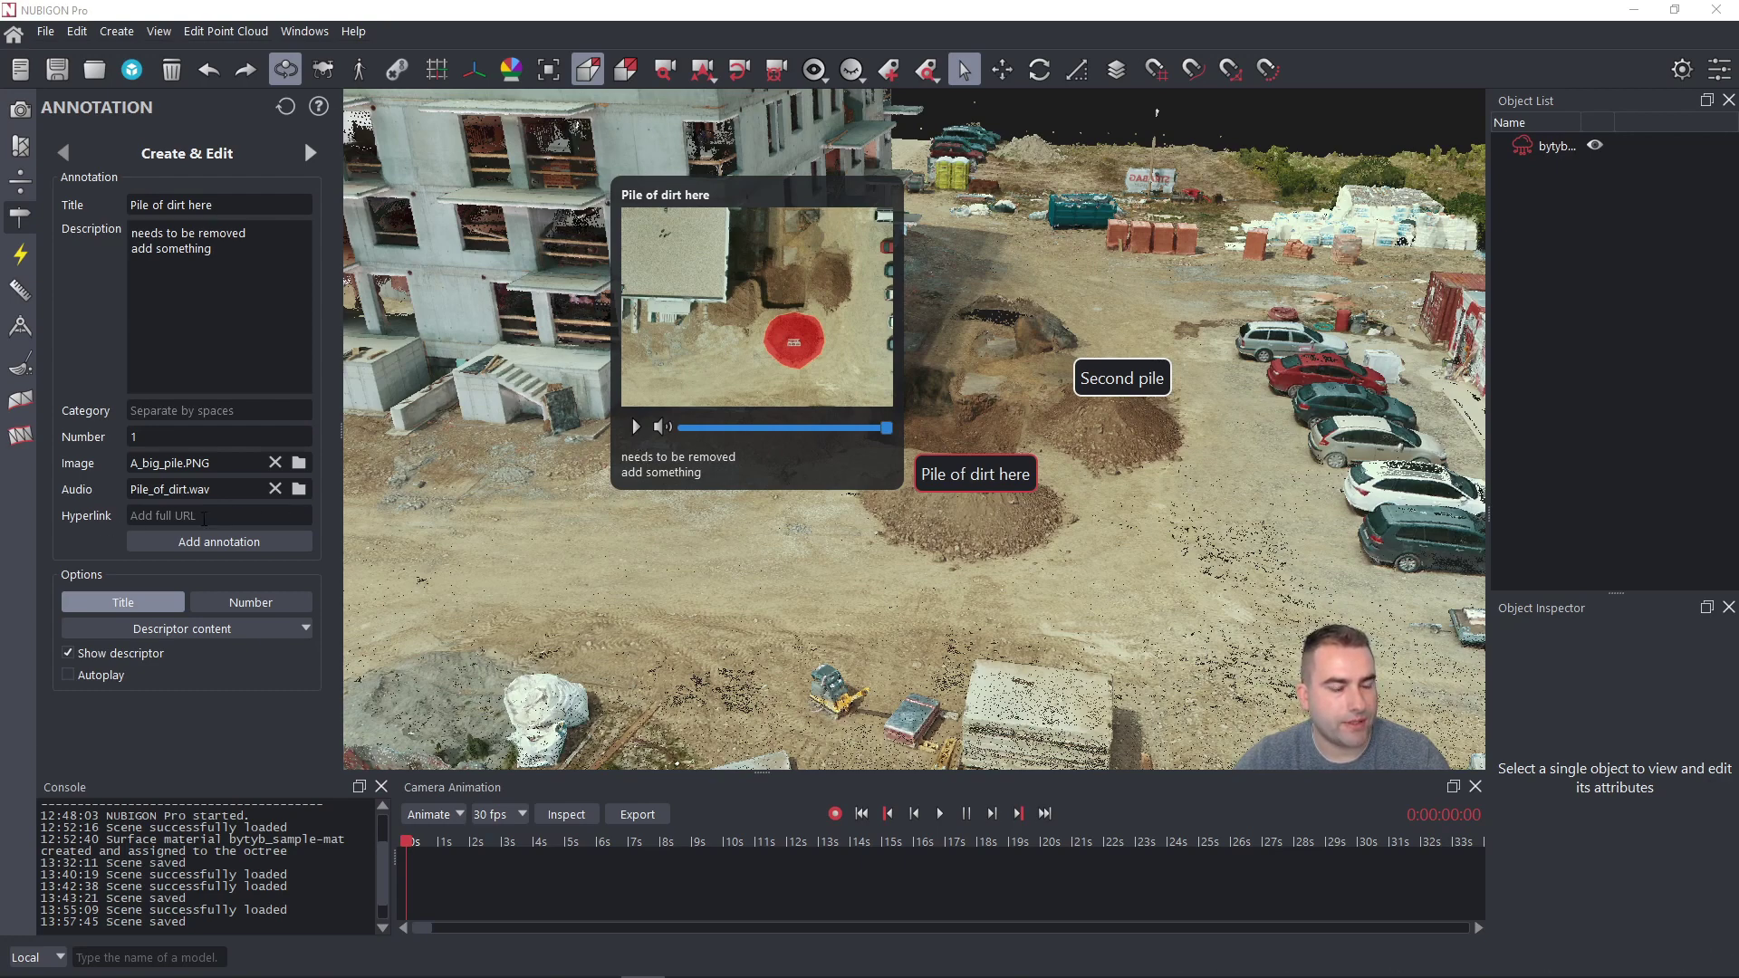
click(204, 515)
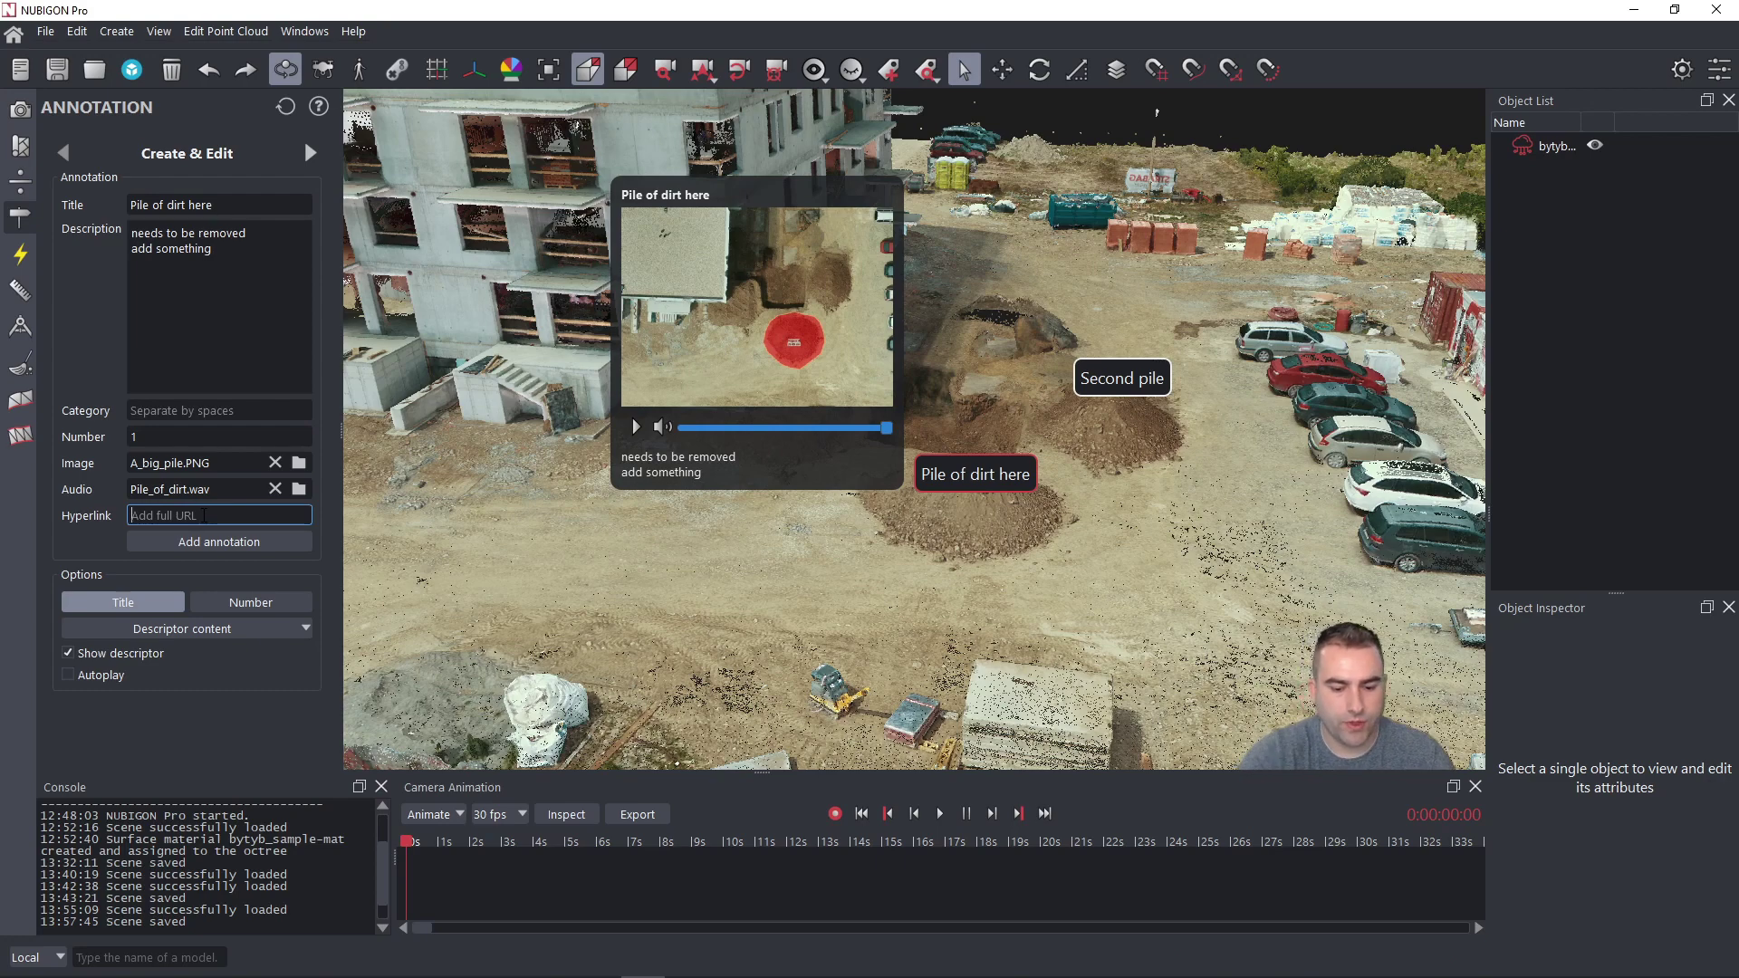
text(https:)
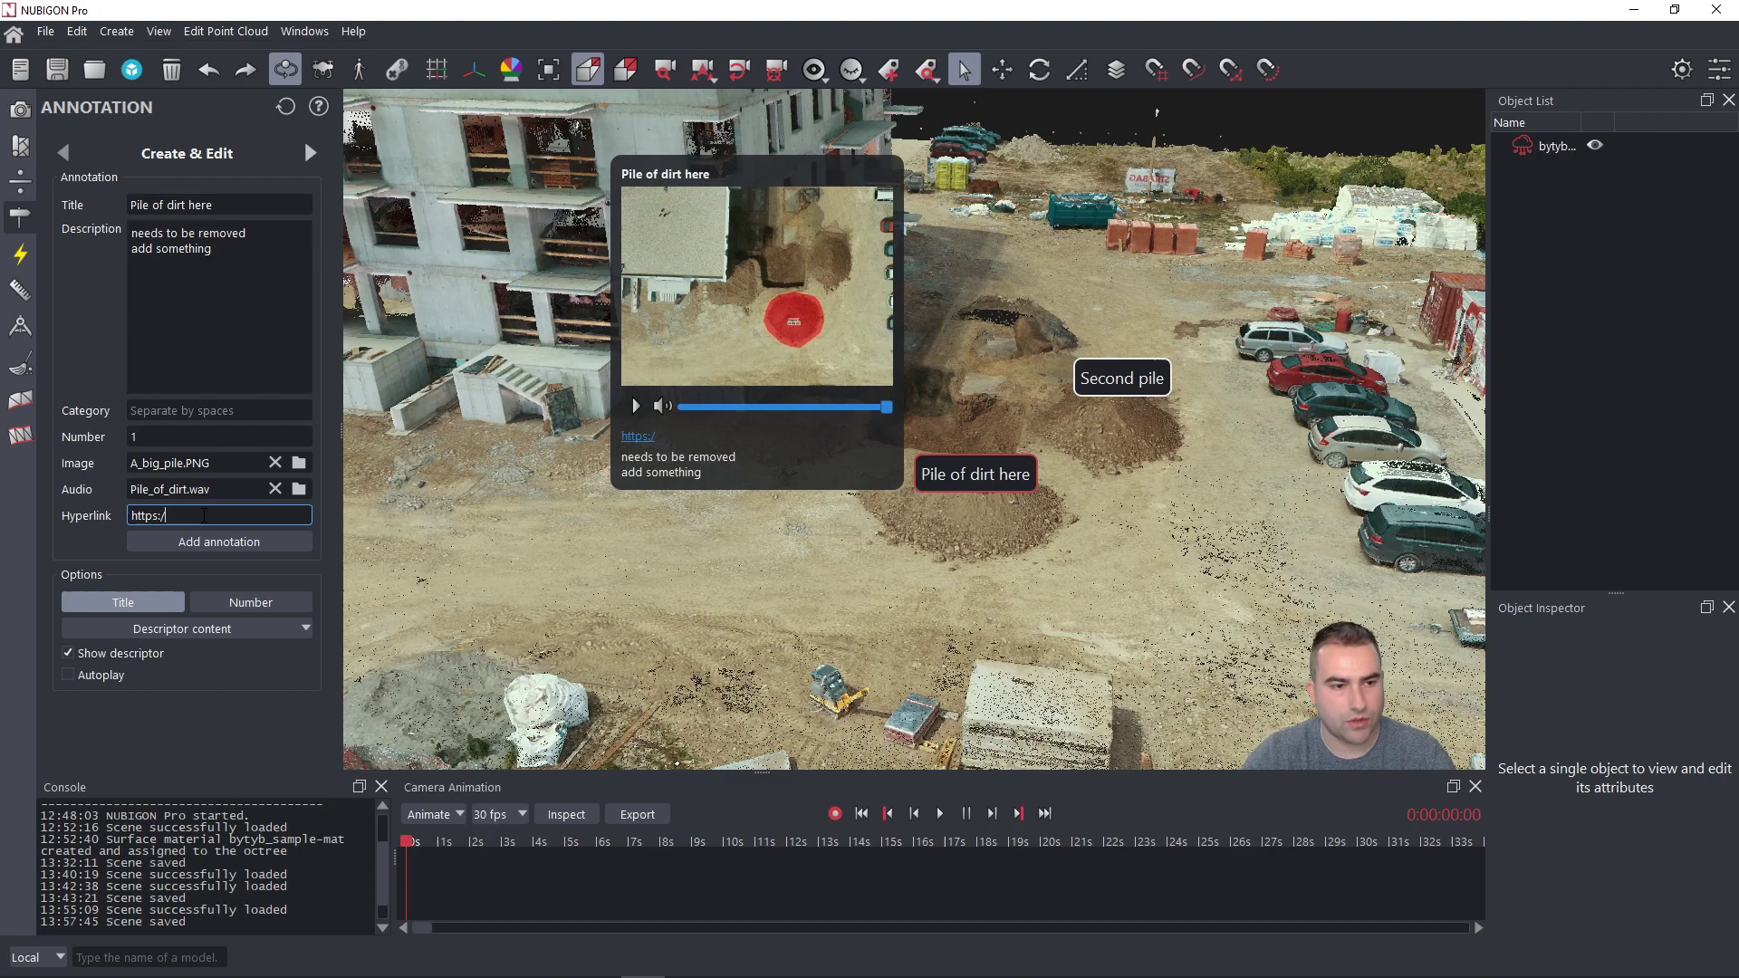
text(//)
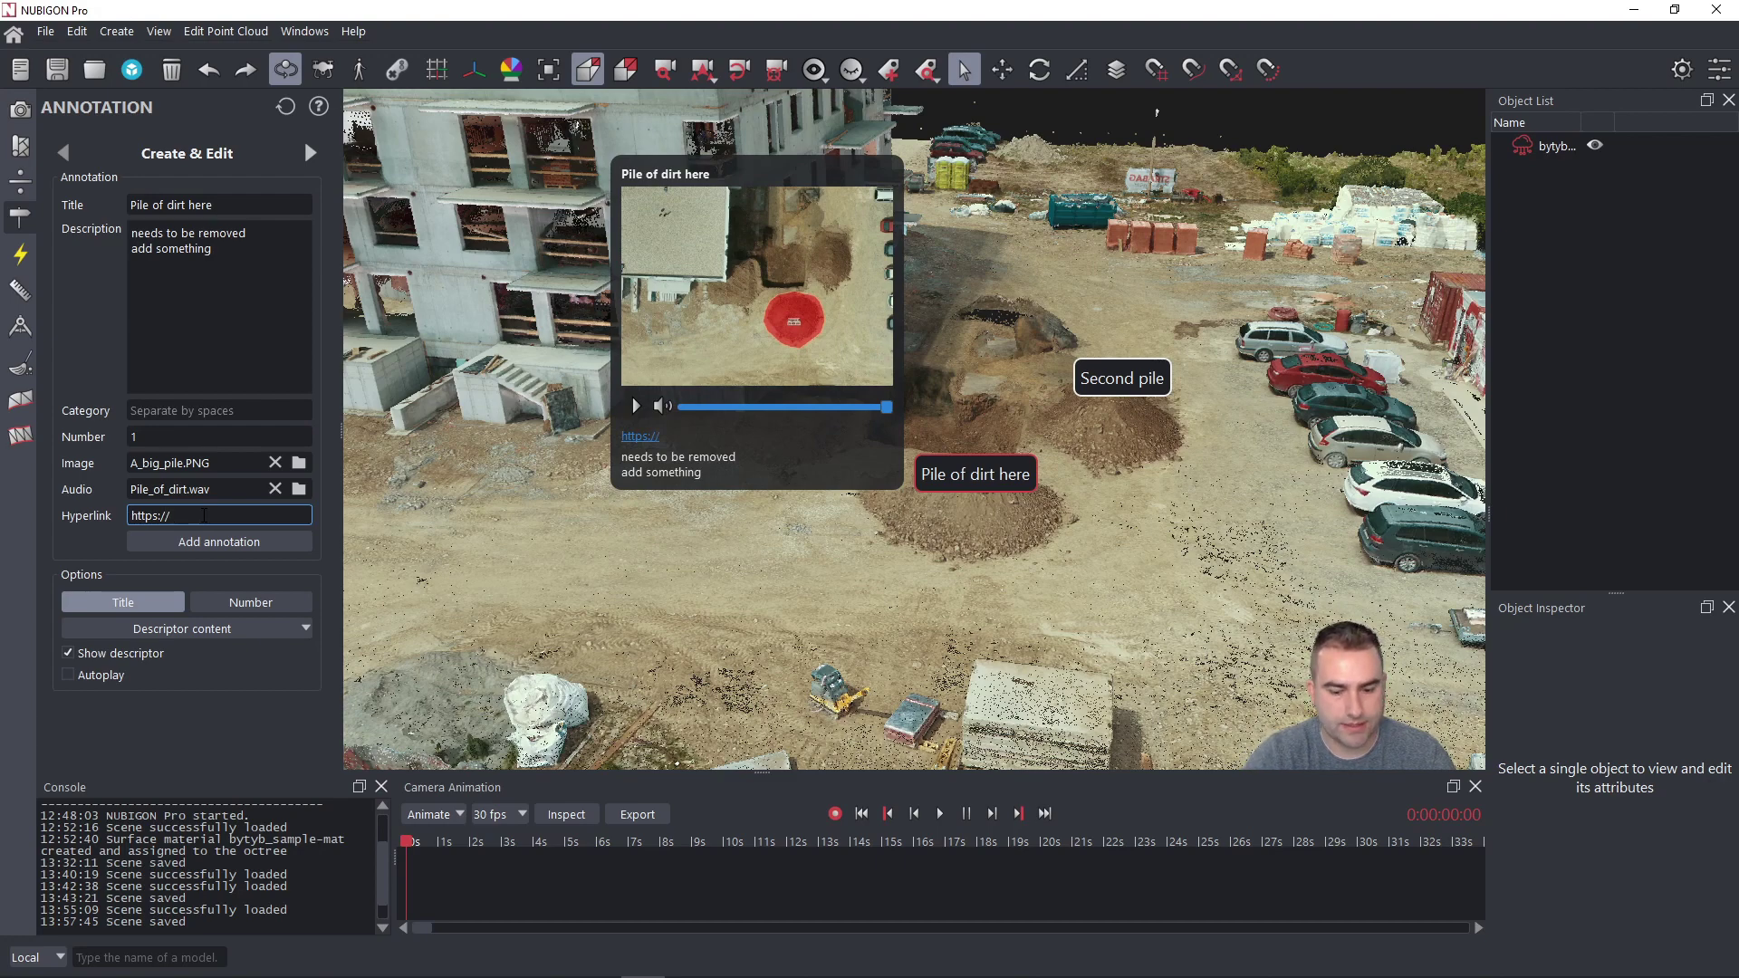
text(www.)
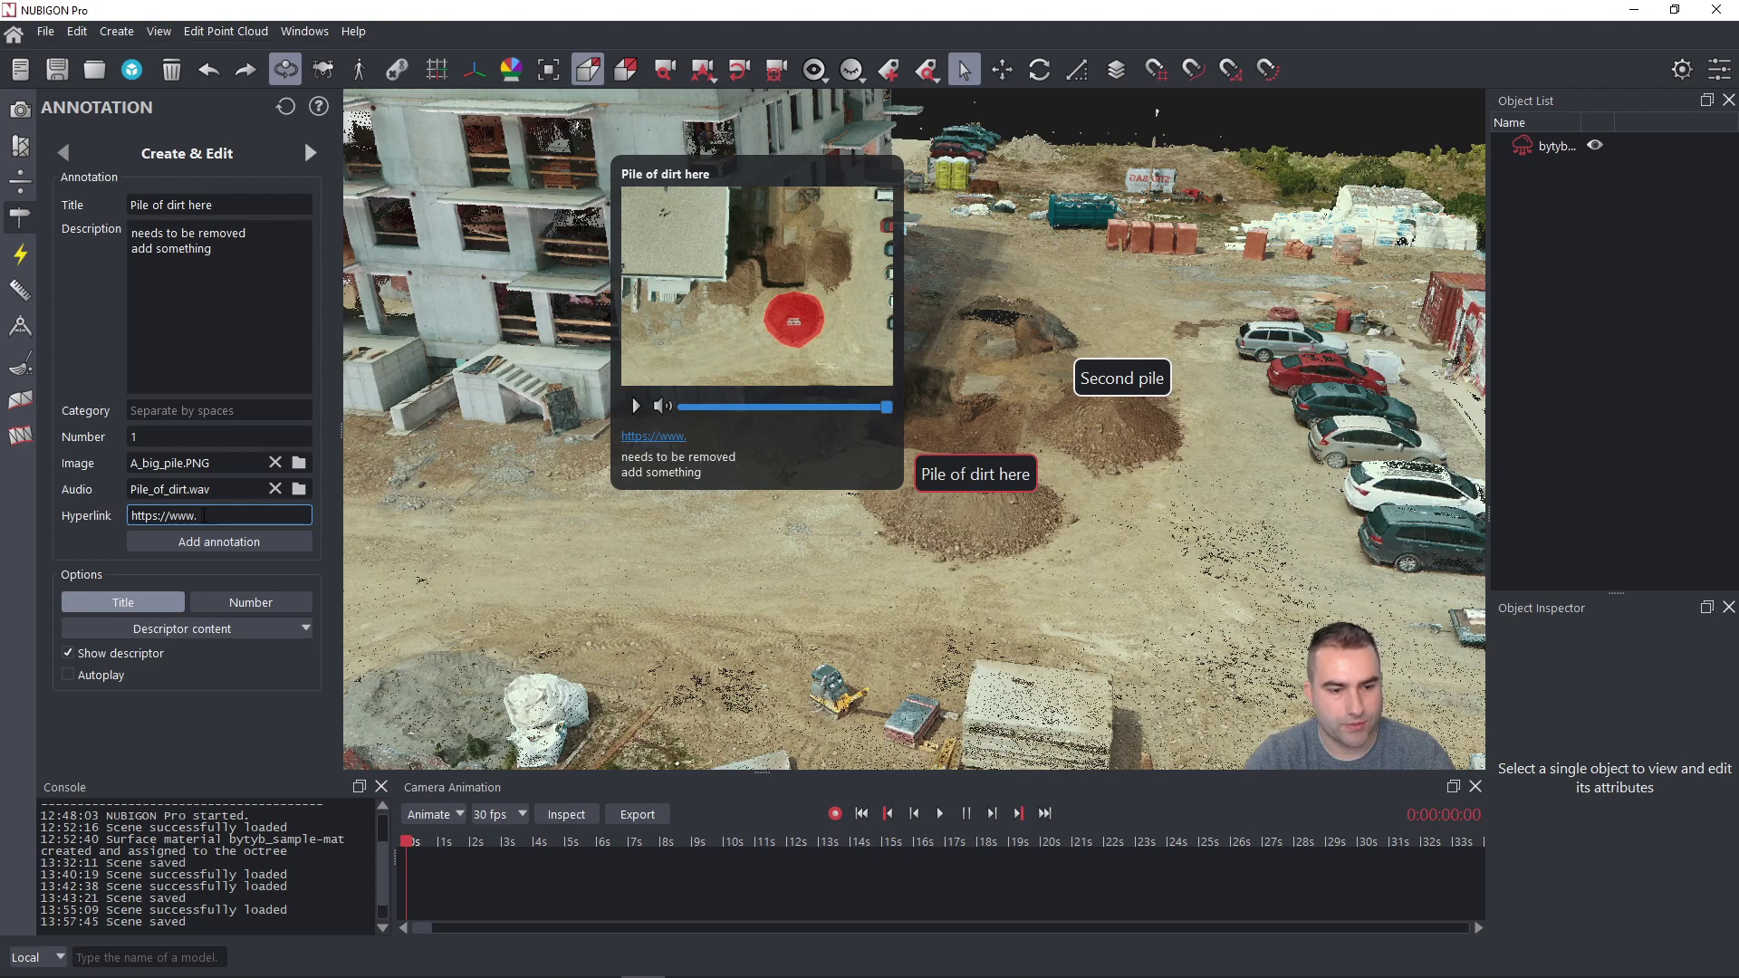
text(nu)
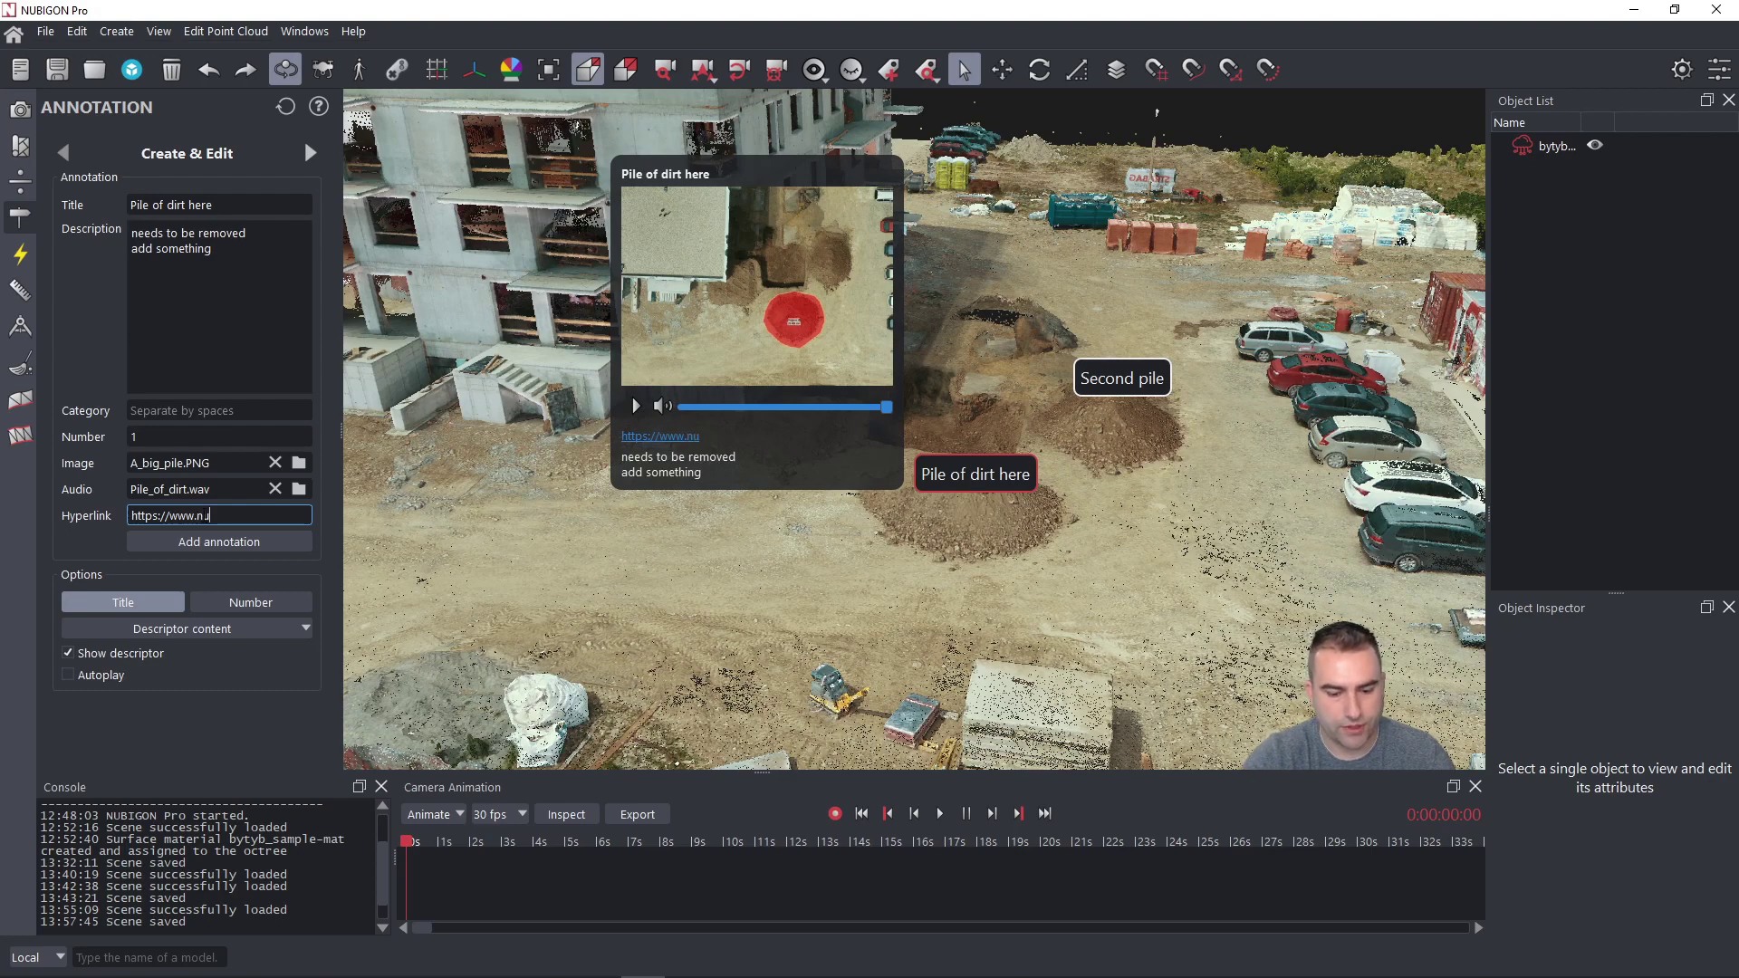
text(bigon)
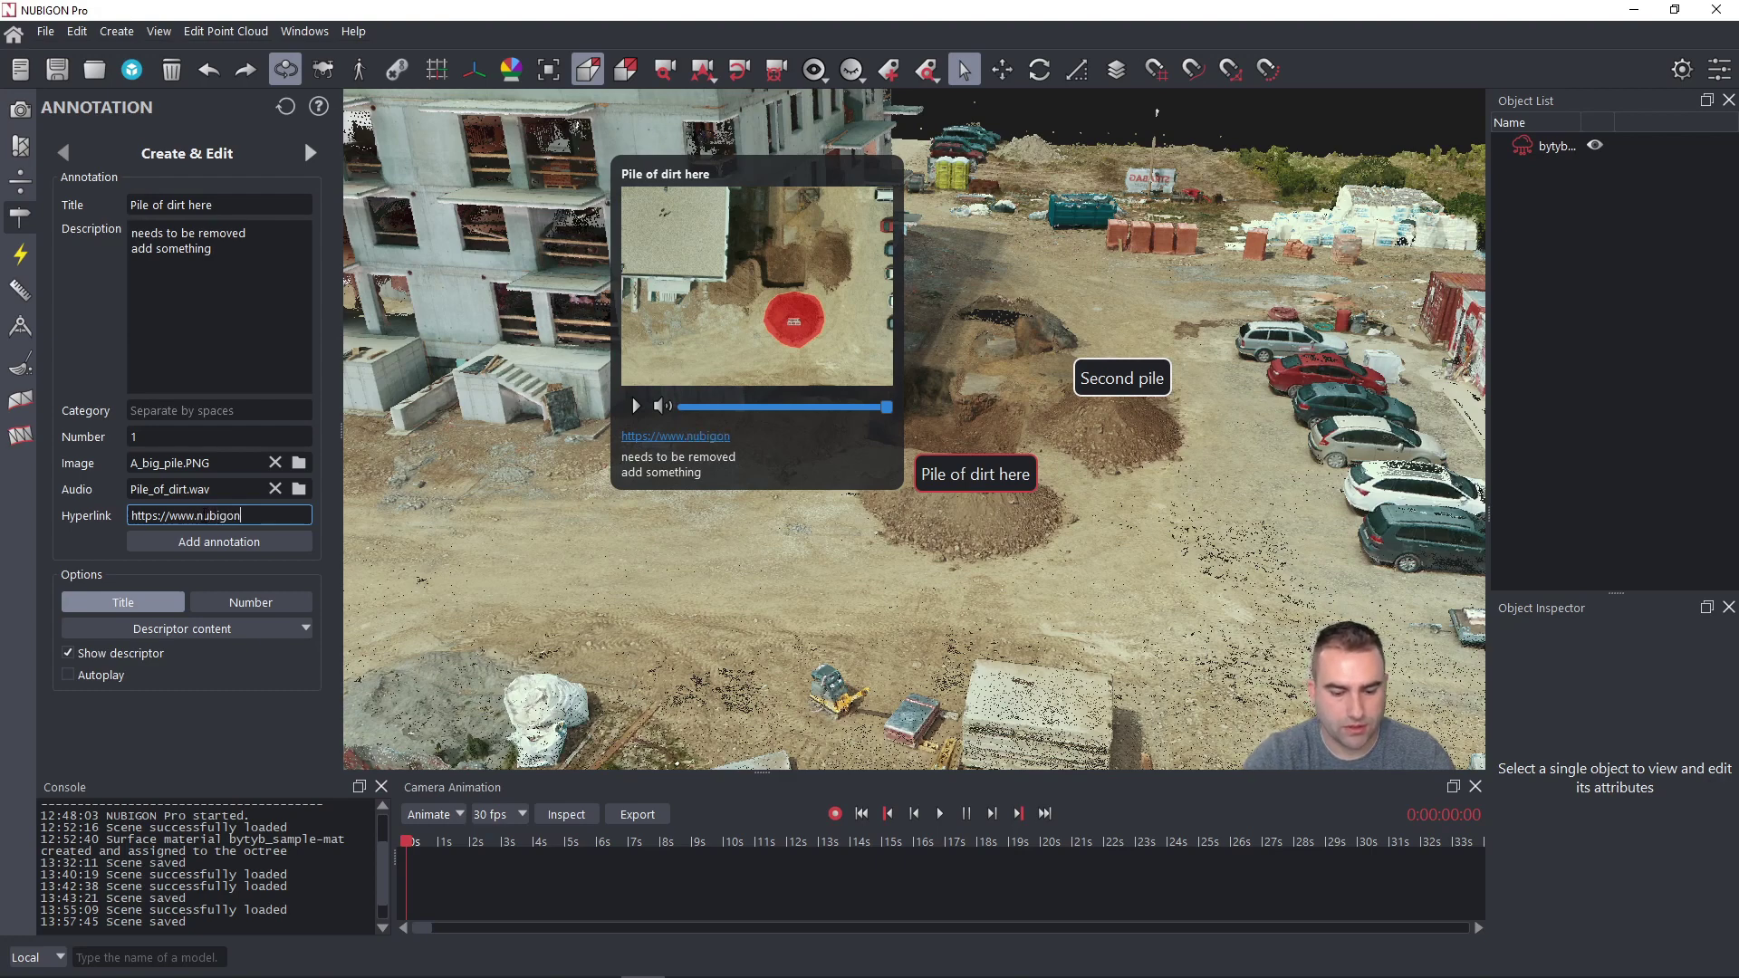
text(.com)
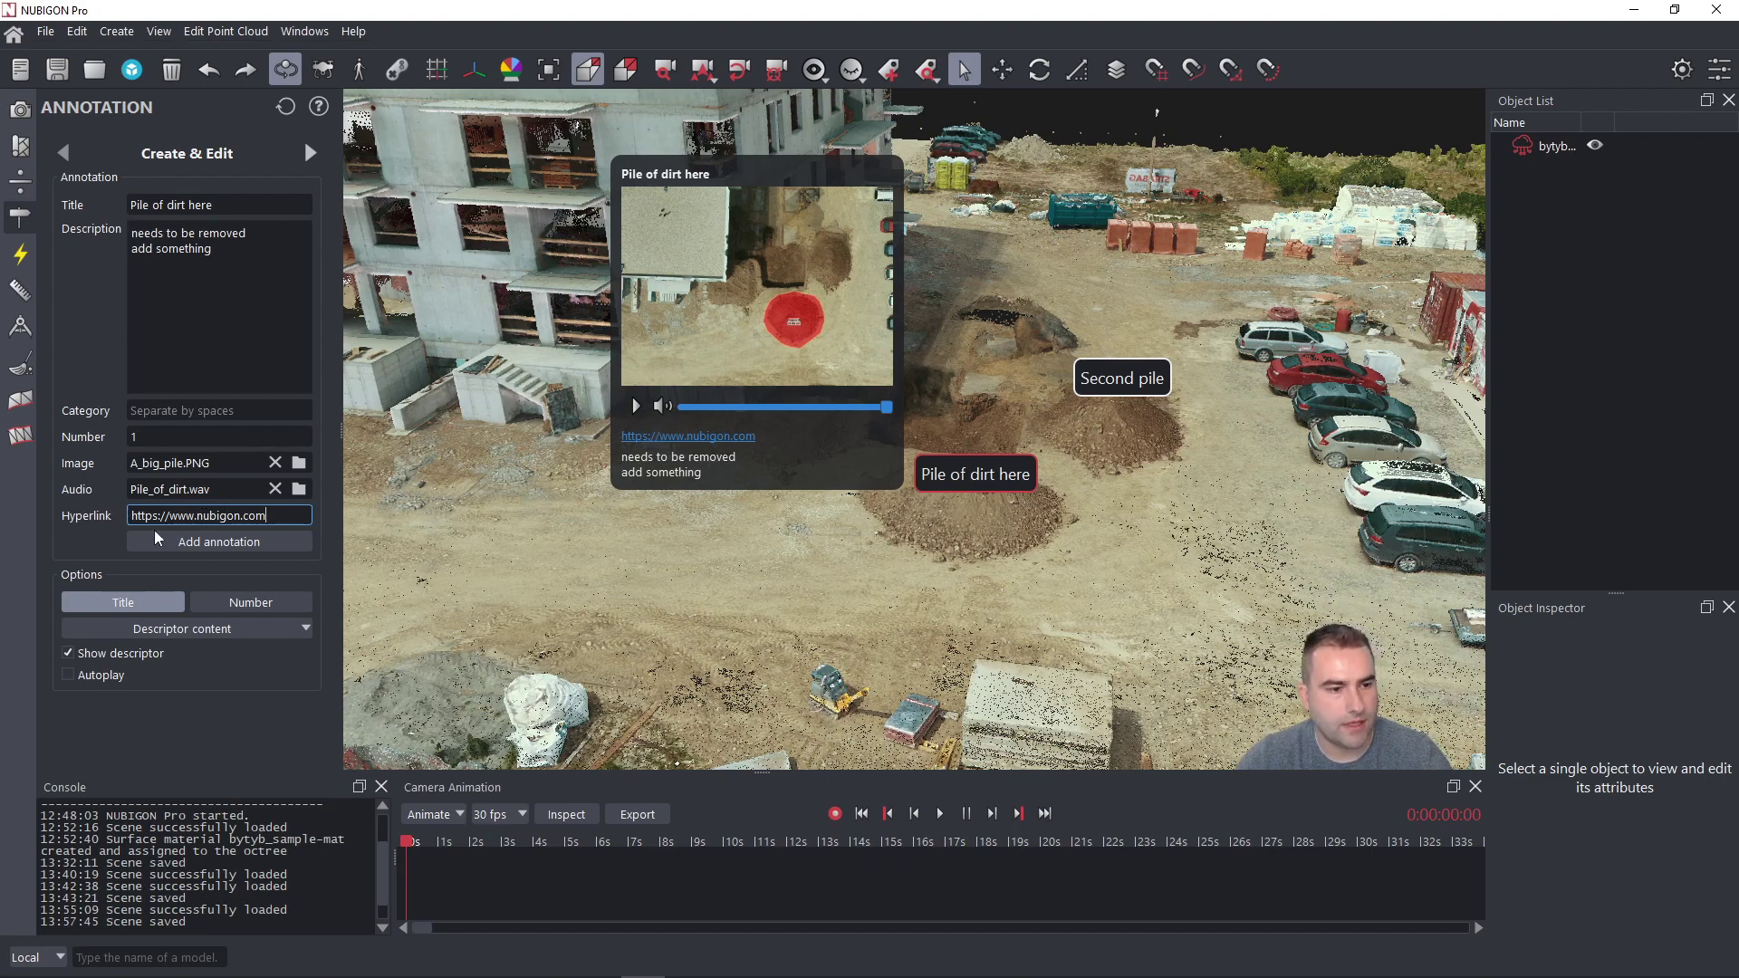
click(99, 541)
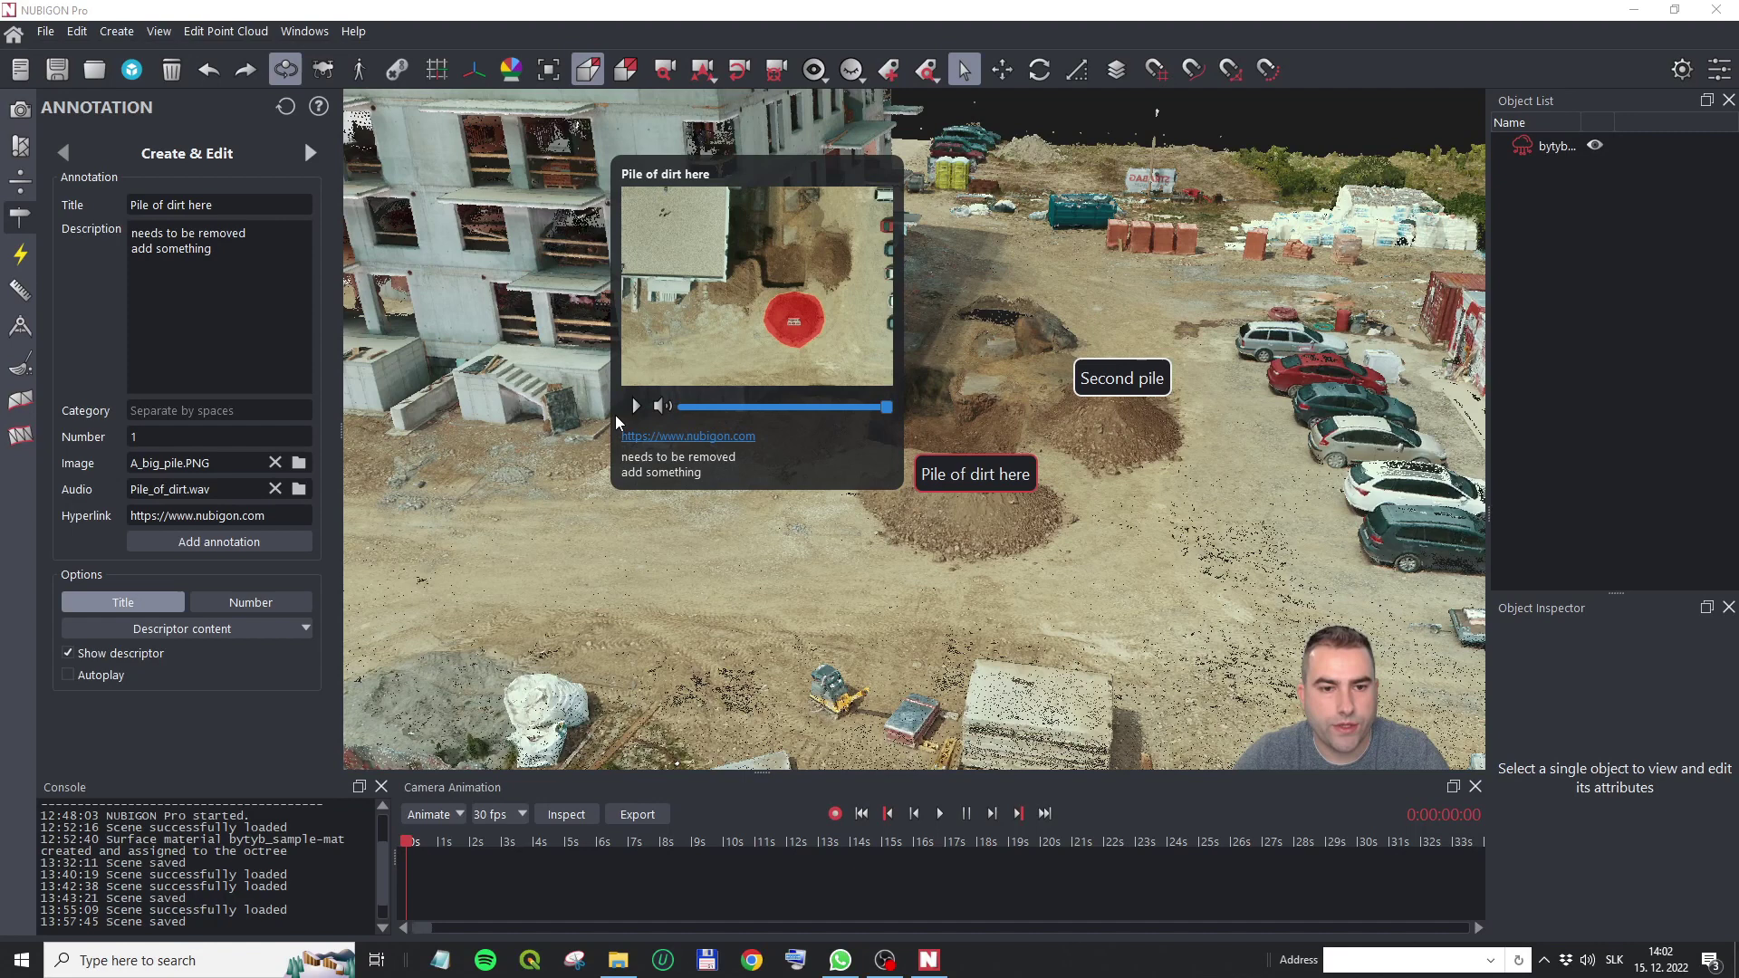
click(700, 436)
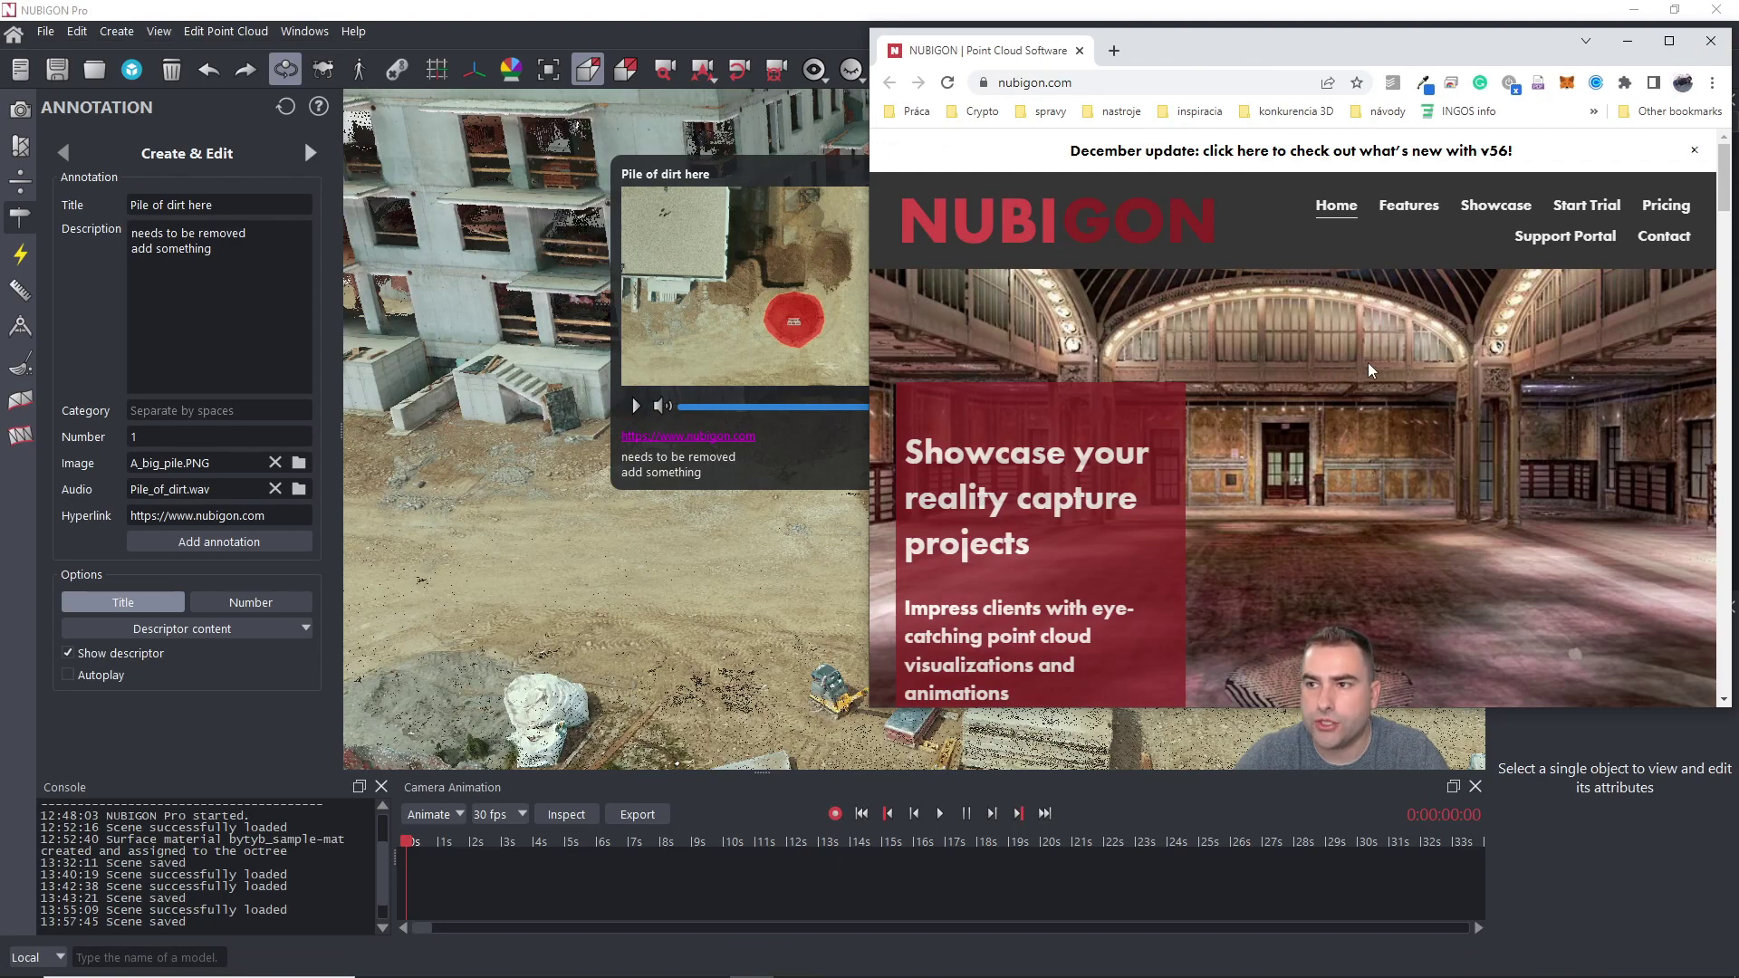
click(1710, 43)
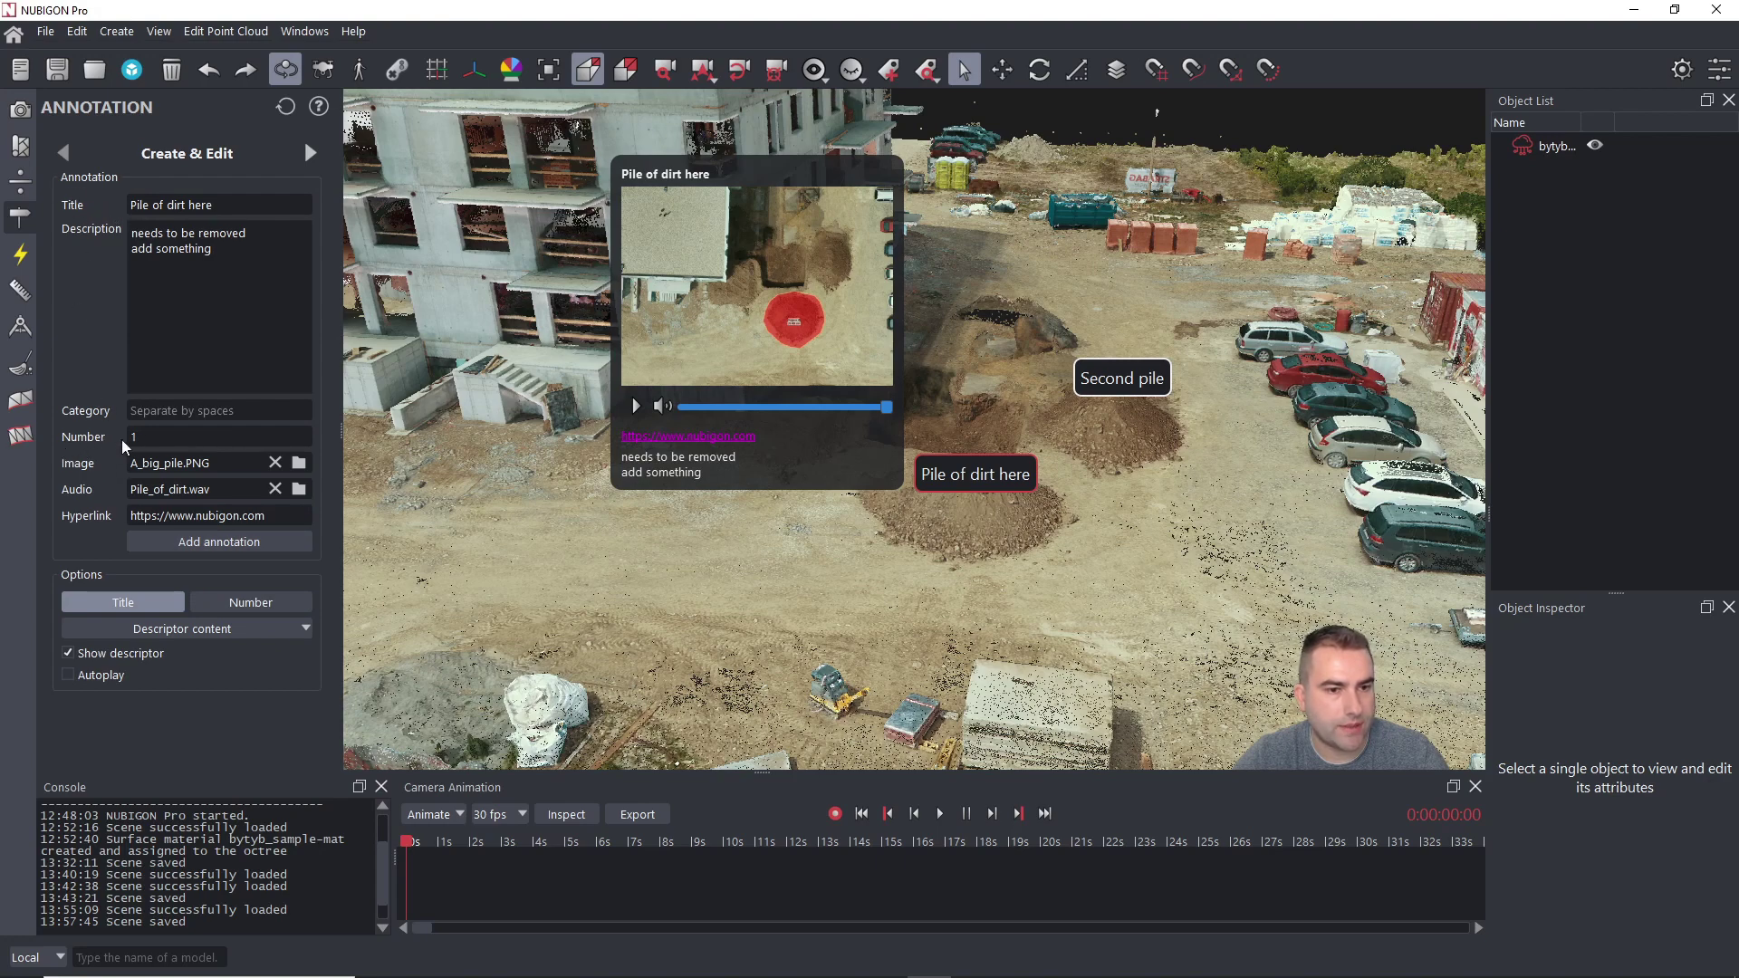
click(234, 601)
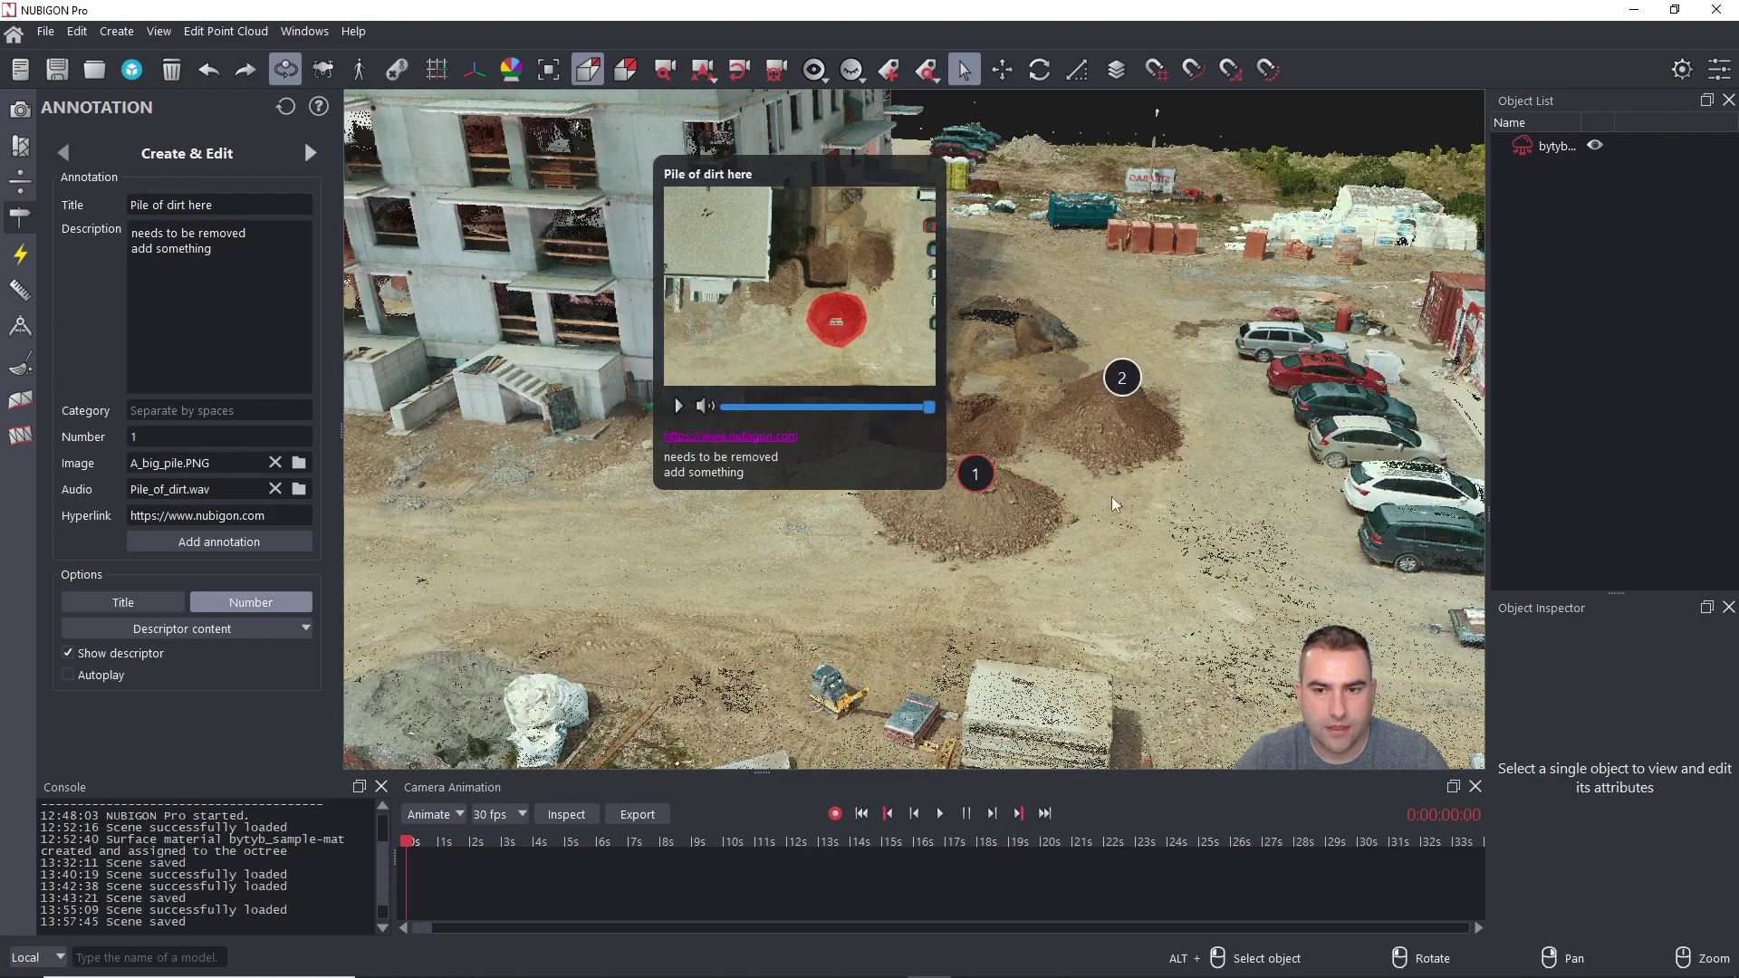
click(1121, 379)
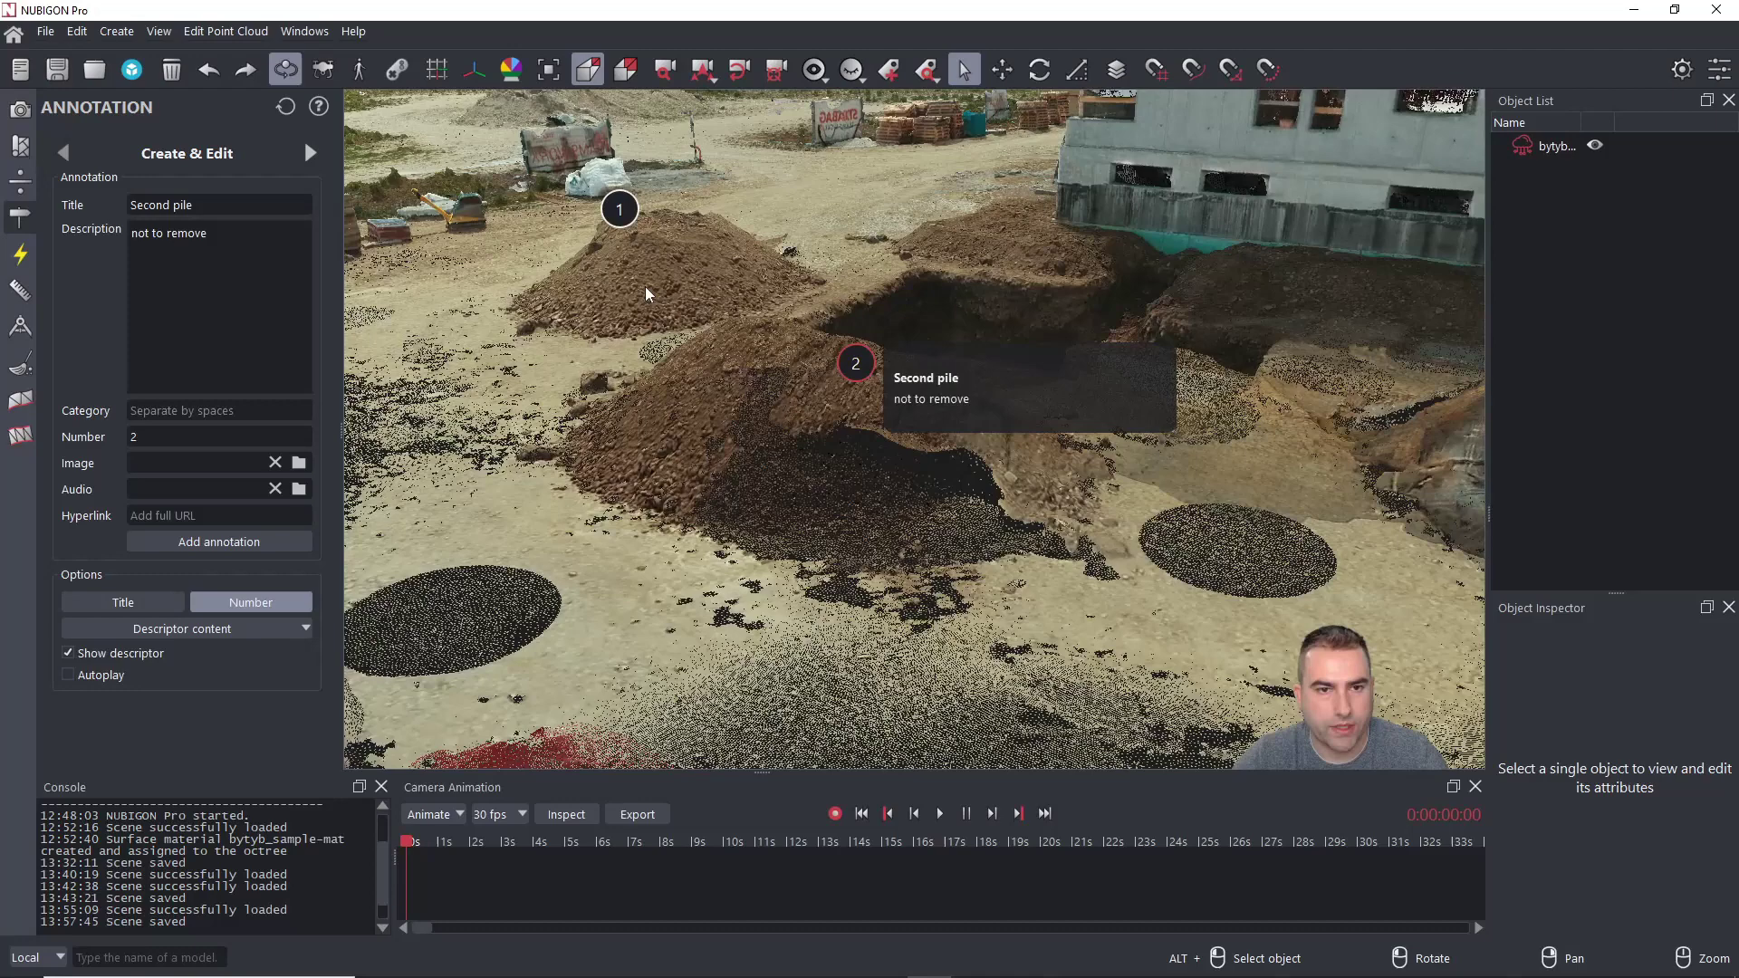
click(621, 211)
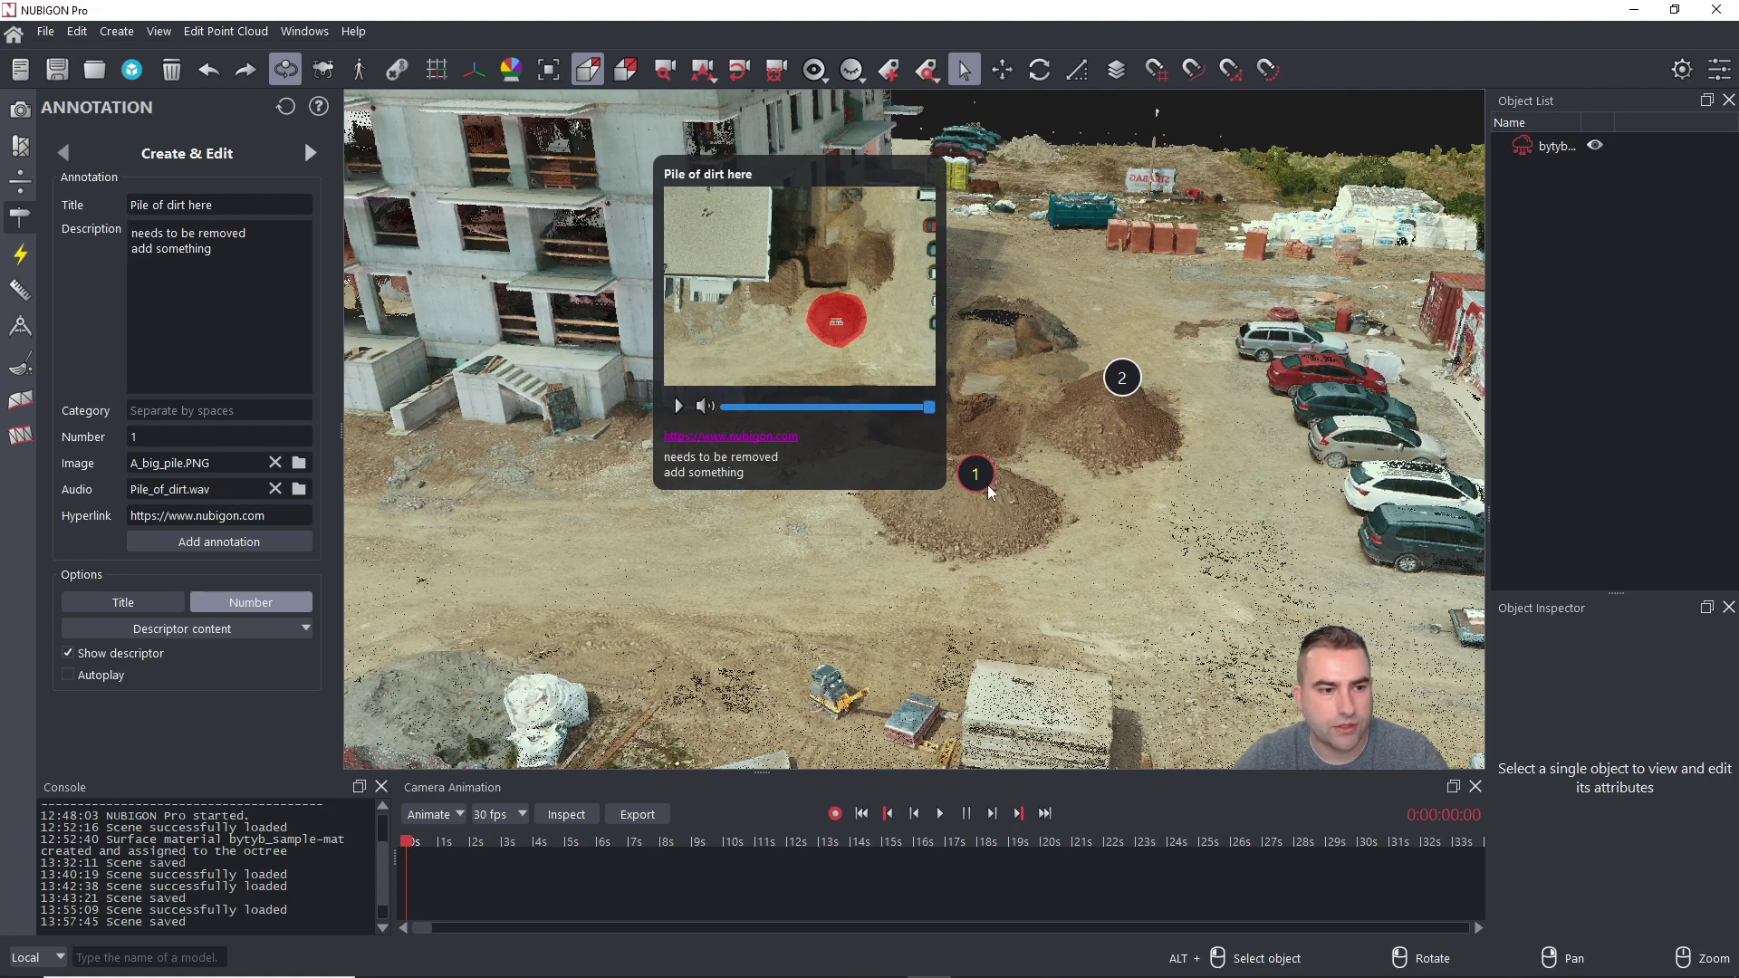
click(142, 598)
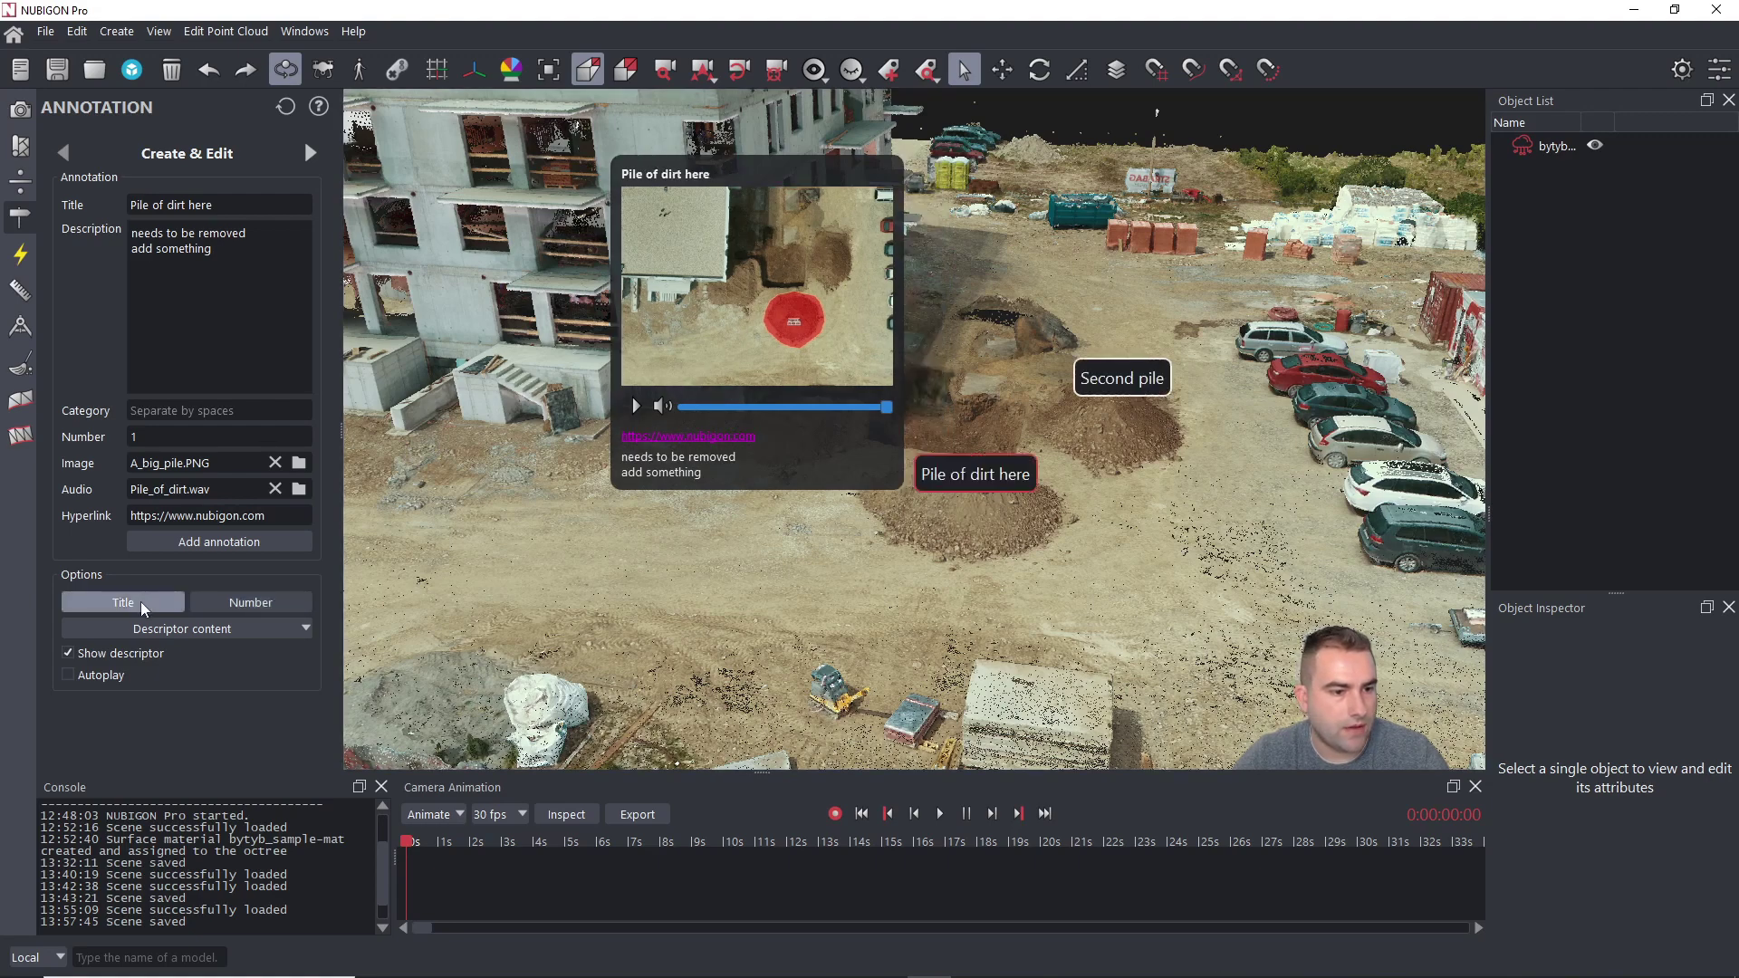
- Uncheck Audio and Hyperlink in the Descriptor content list, keeping description and image
click(251, 630)
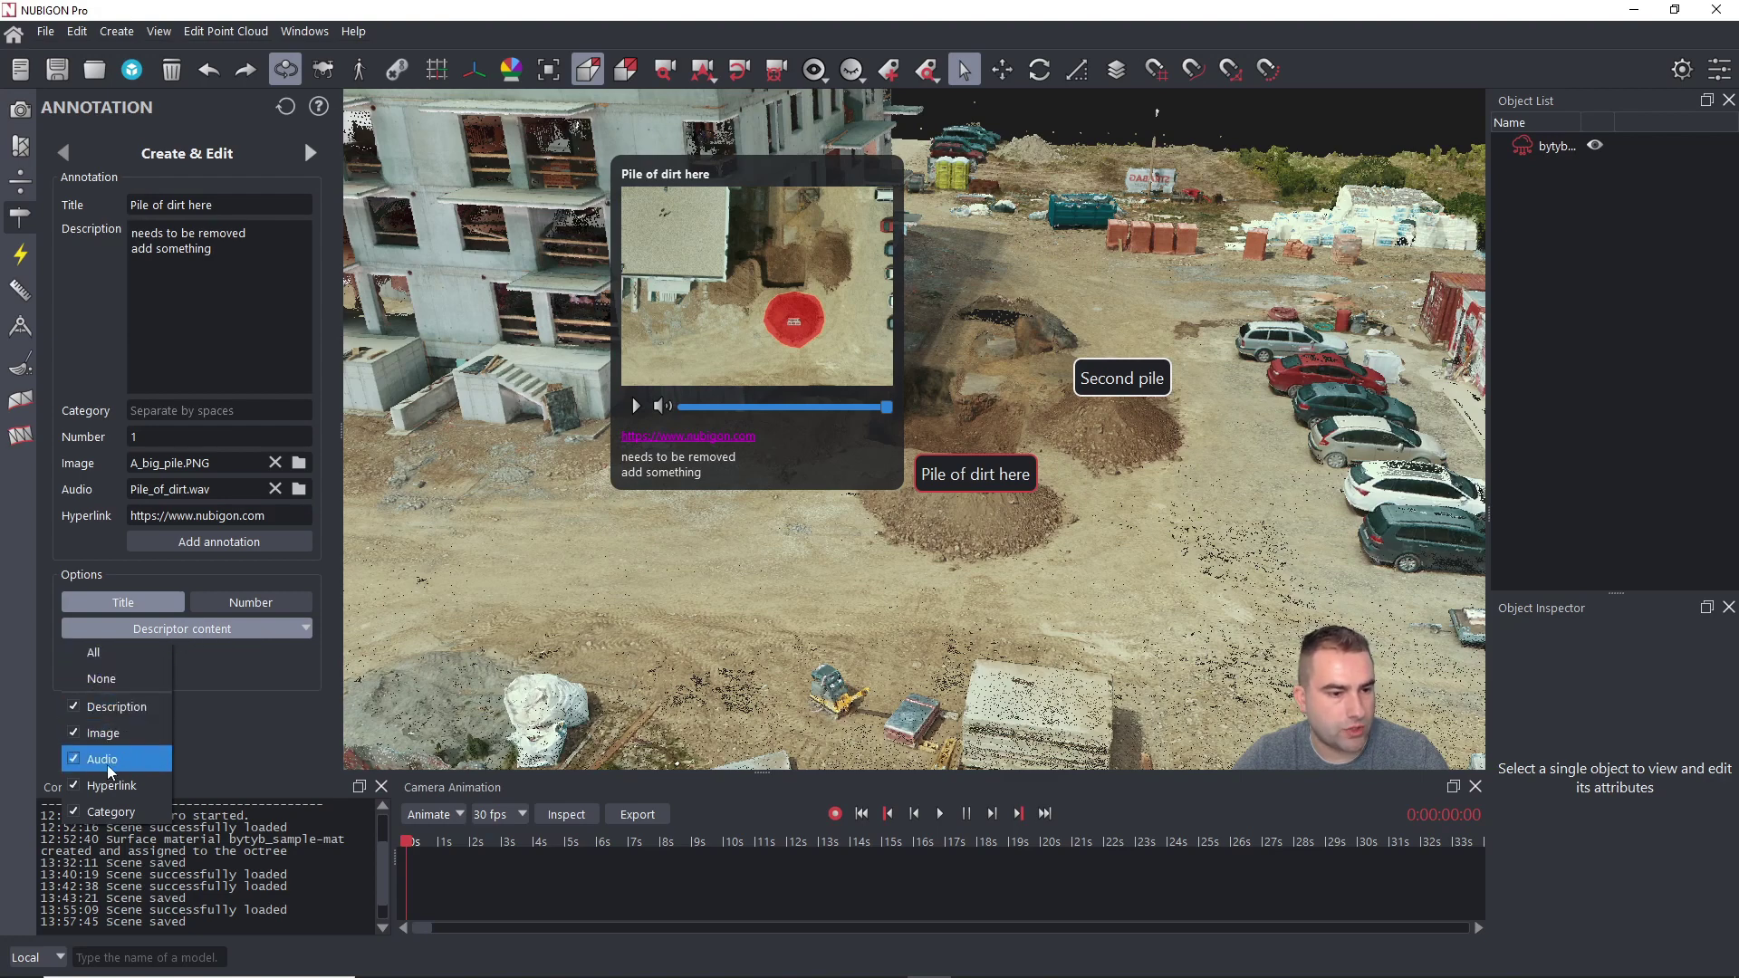
click(73, 760)
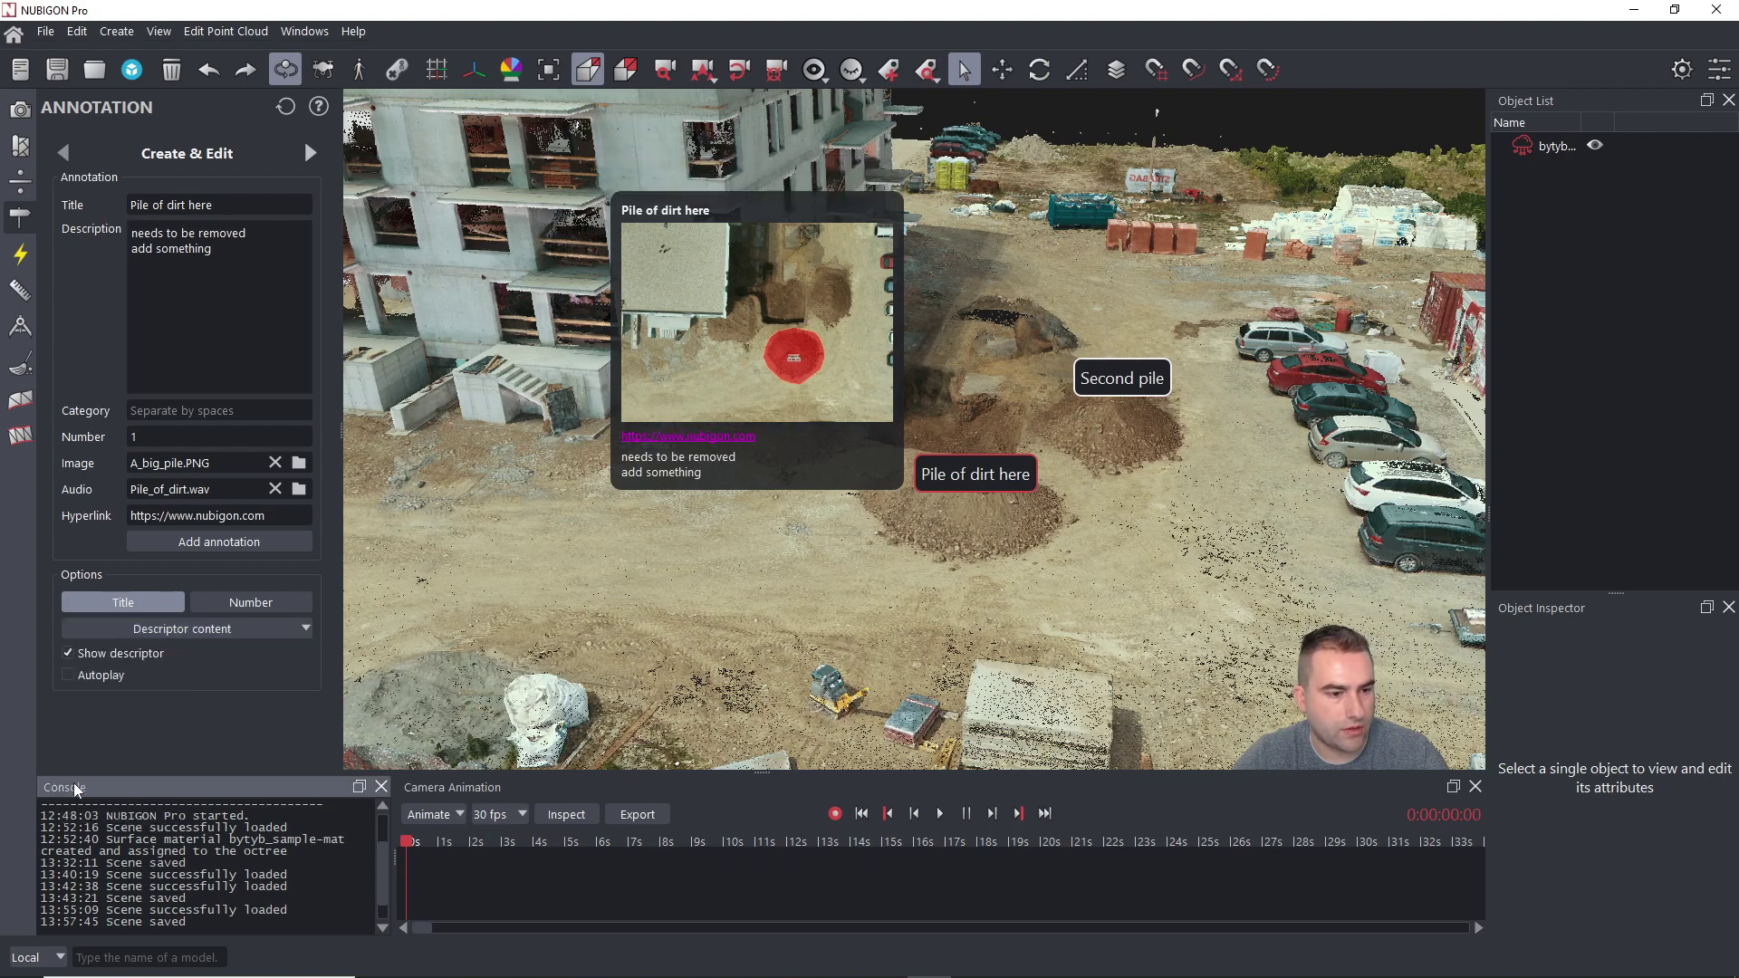
click(156, 626)
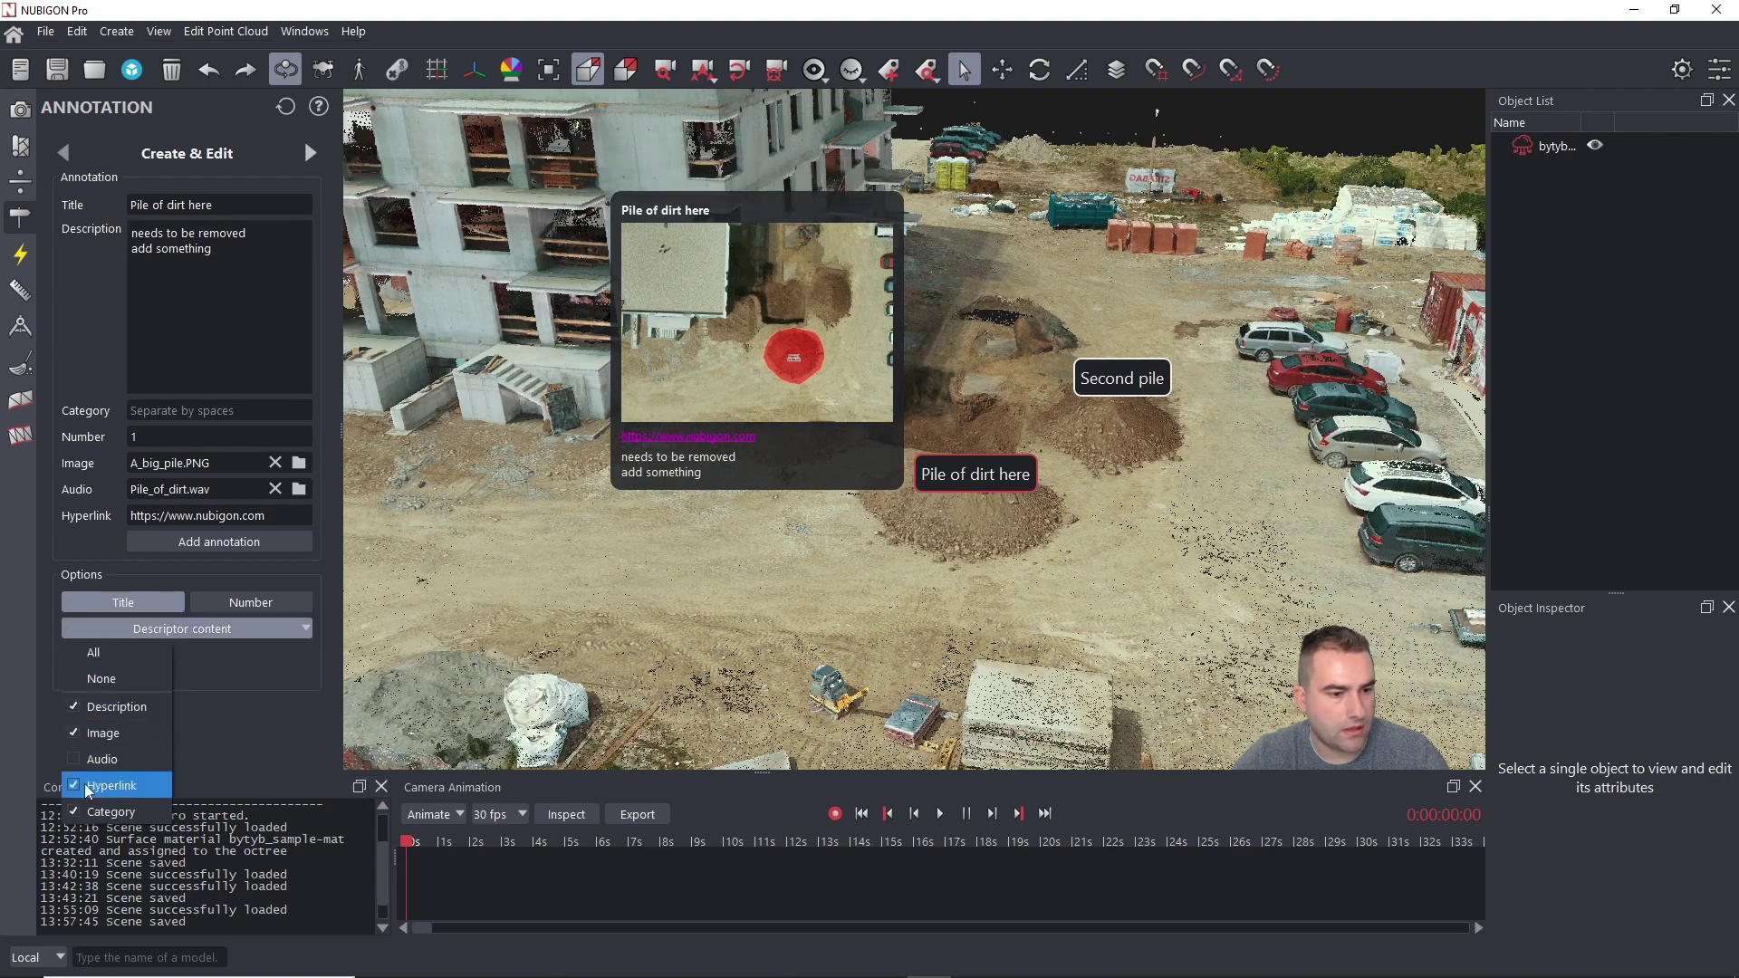
click(72, 738)
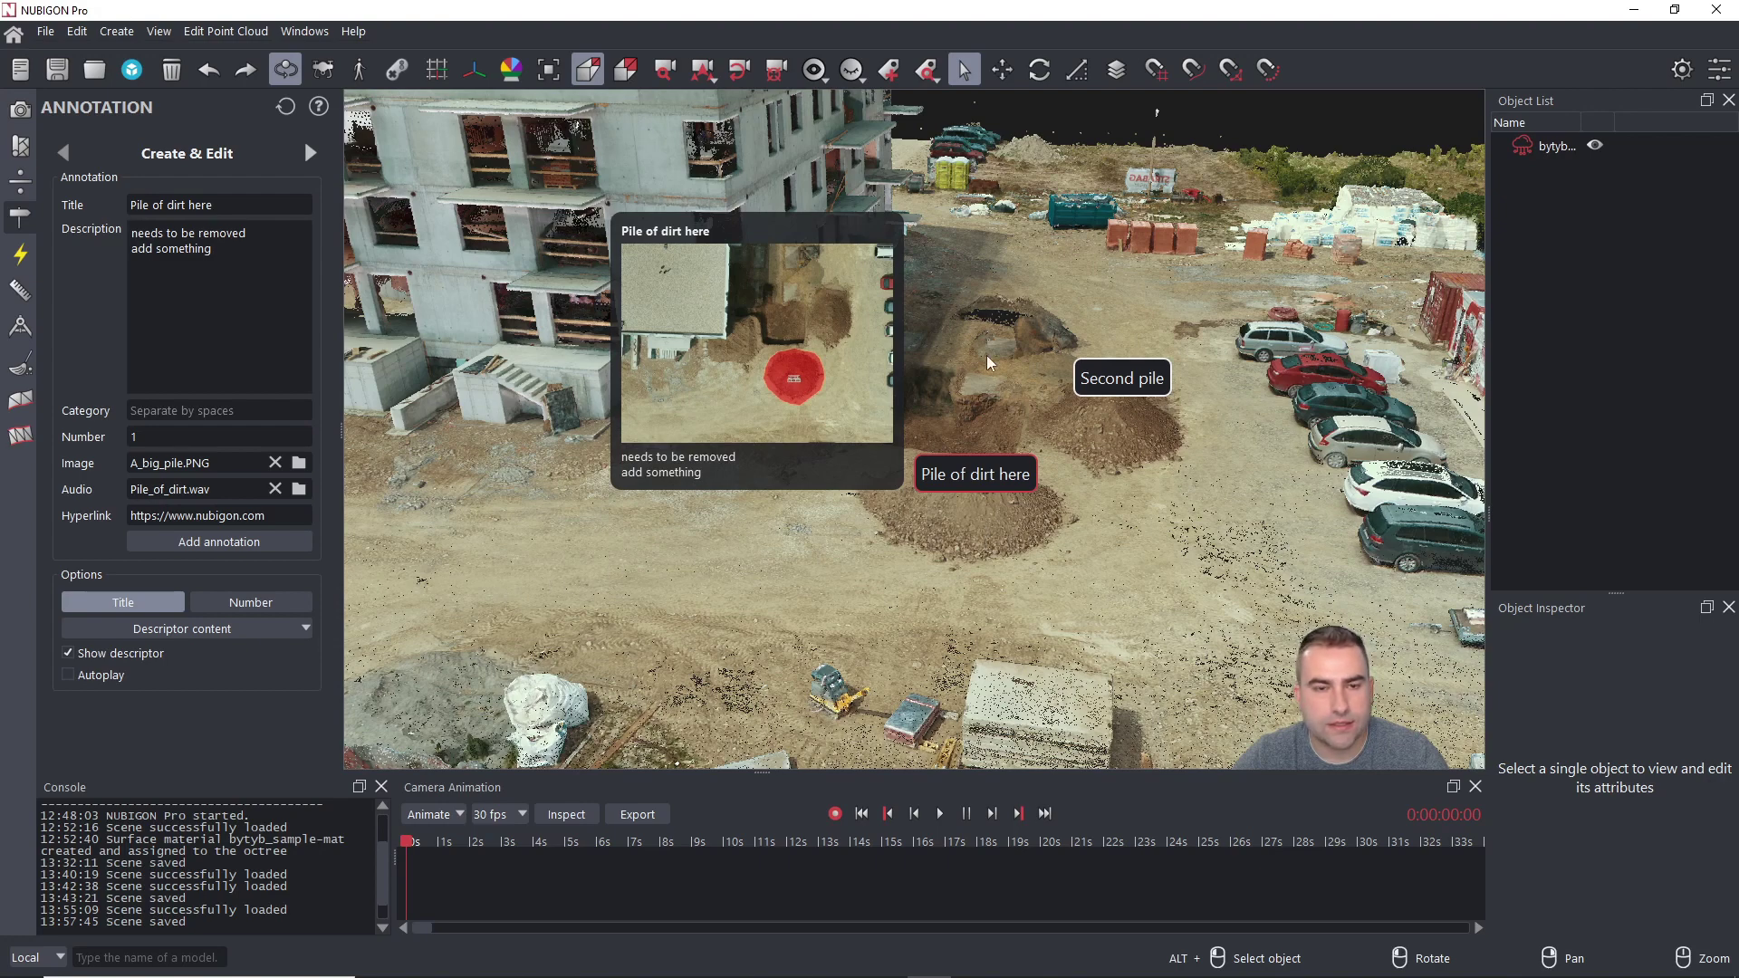
- Disable Show descriptor, then fly to Second pile and back to Pile of dirt here
click(67, 652)
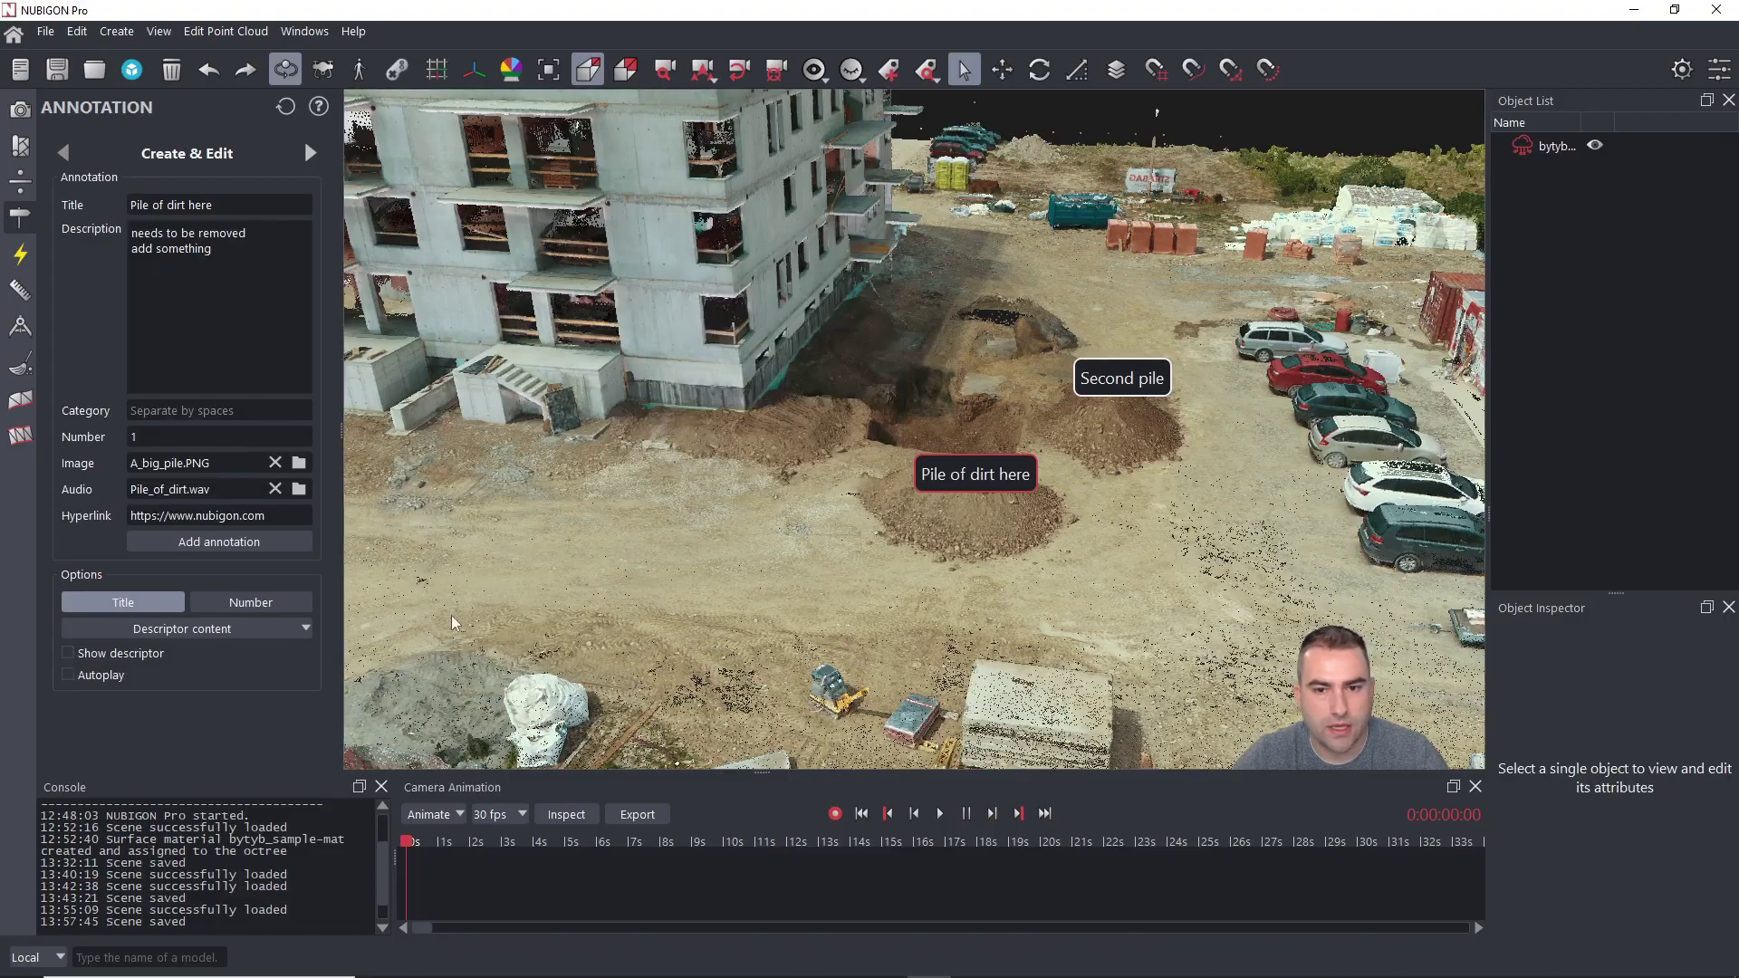
mouse_move(1007, 531)
mouse_down()
mouse_move(919, 525)
mouse_move(866, 487)
mouse_up()
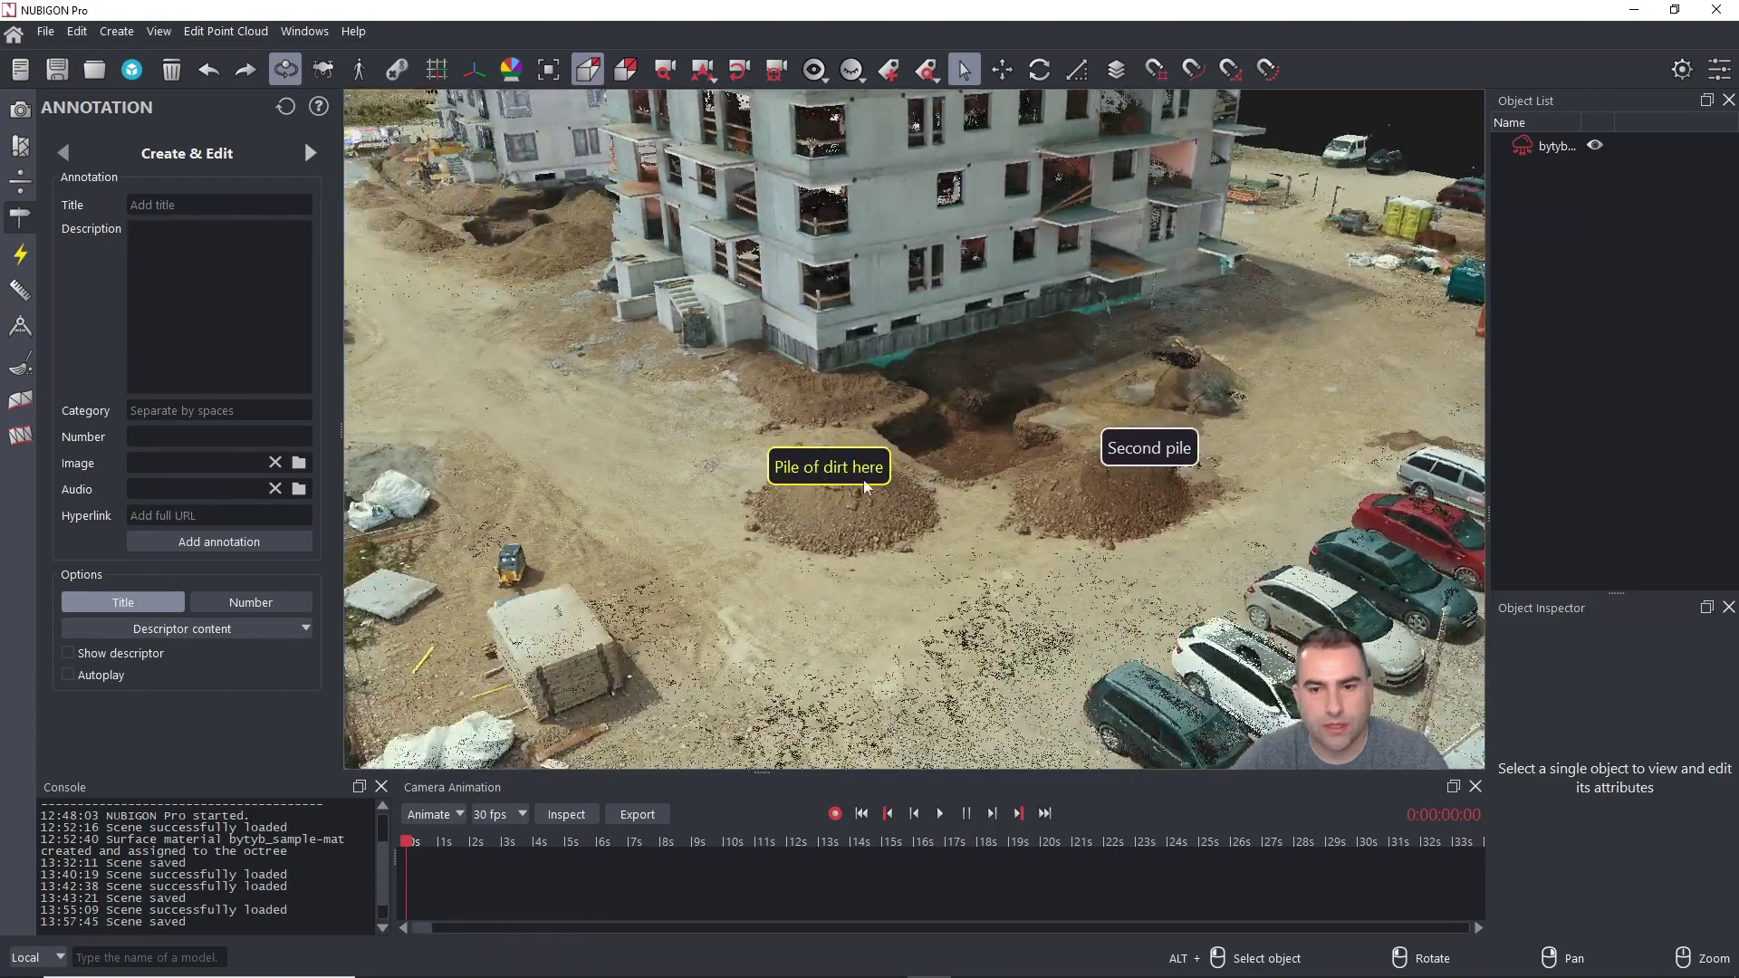
click(1118, 458)
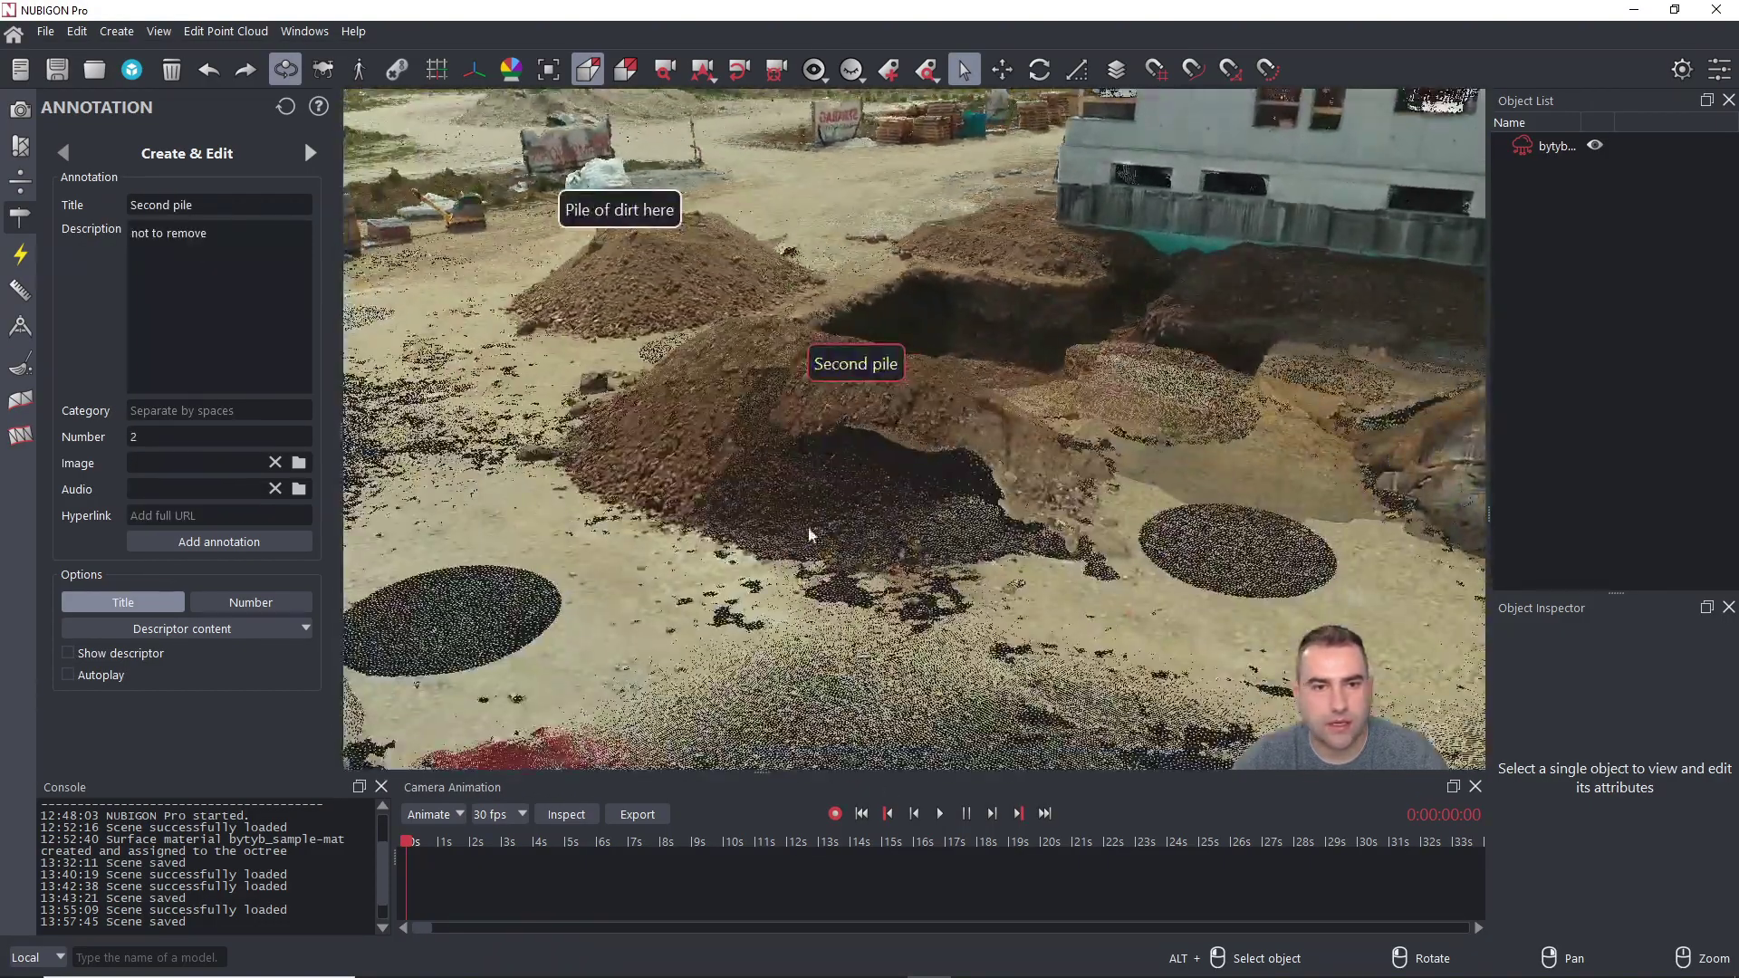
click(618, 209)
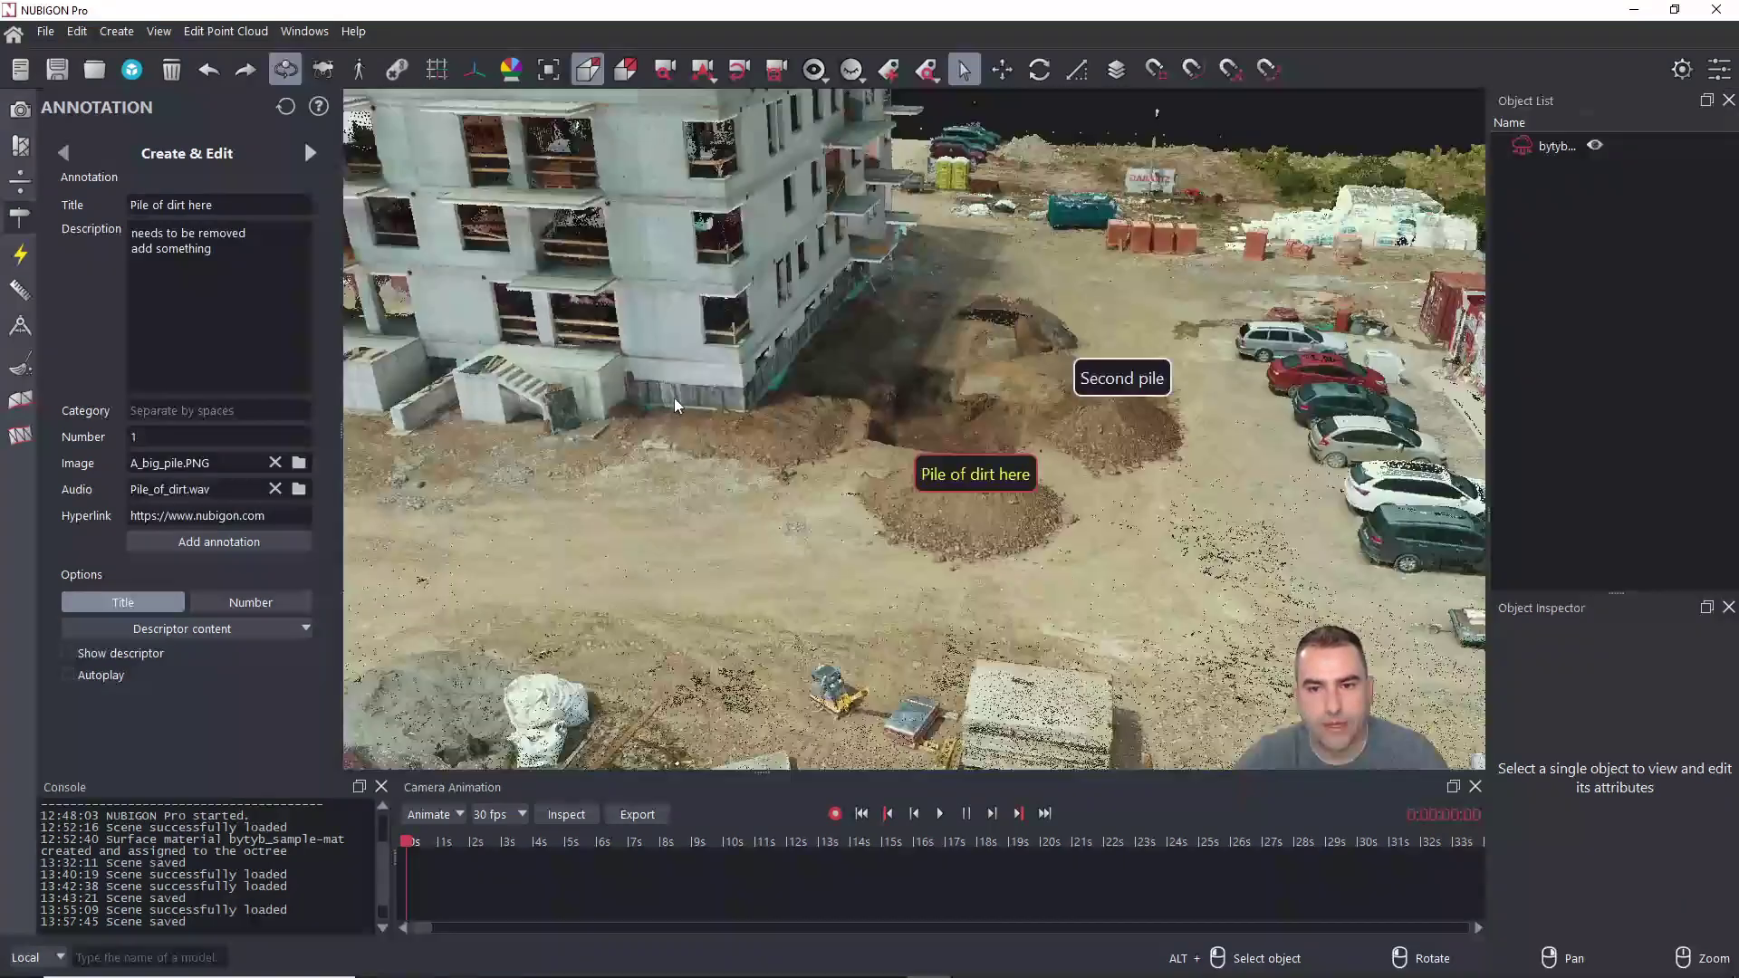